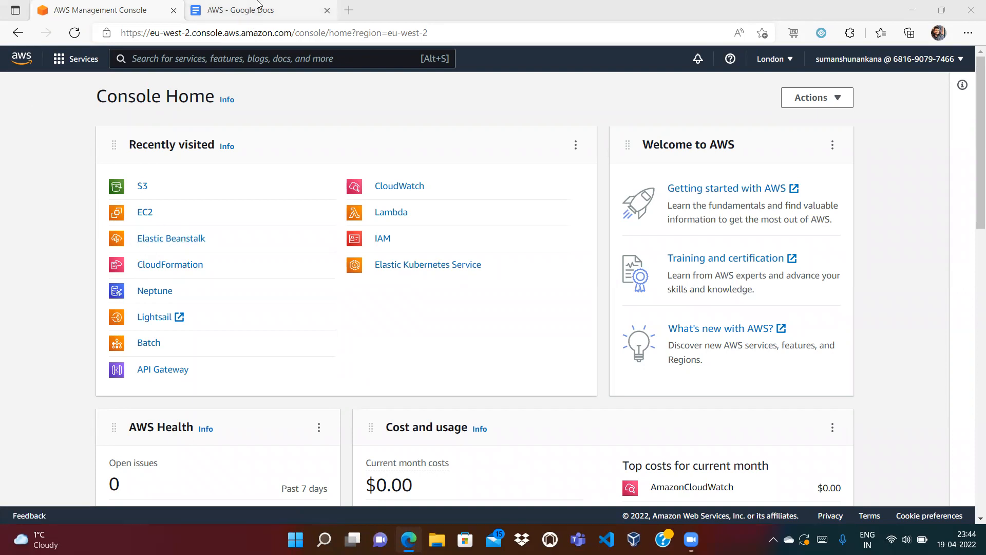
# Switch from the AWS Console to the 'AWS - Google Docs' notes tab.
pyautogui.click(257, 5)
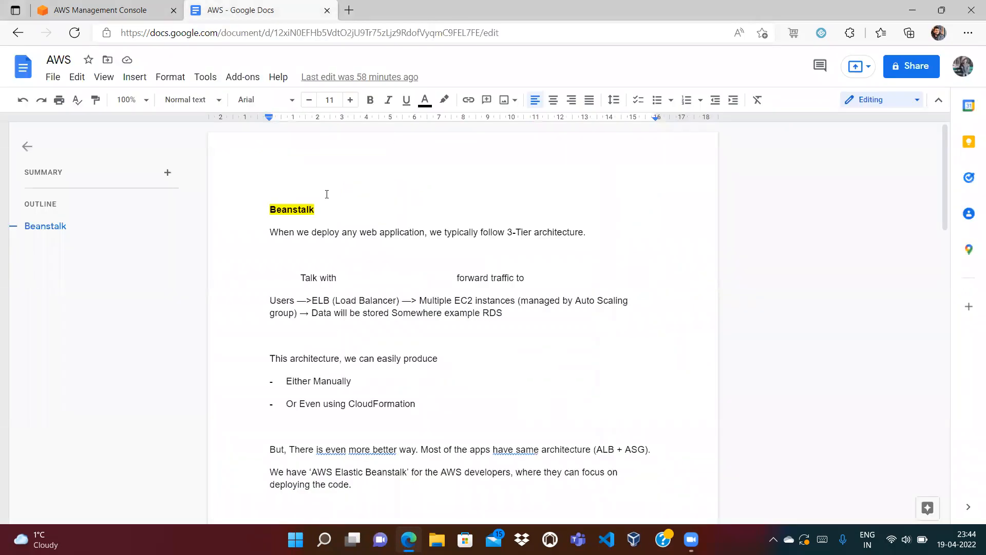
# Insert two empty lines above the Beanstalk heading and place the caret on the top line.
pyautogui.click(269, 210)
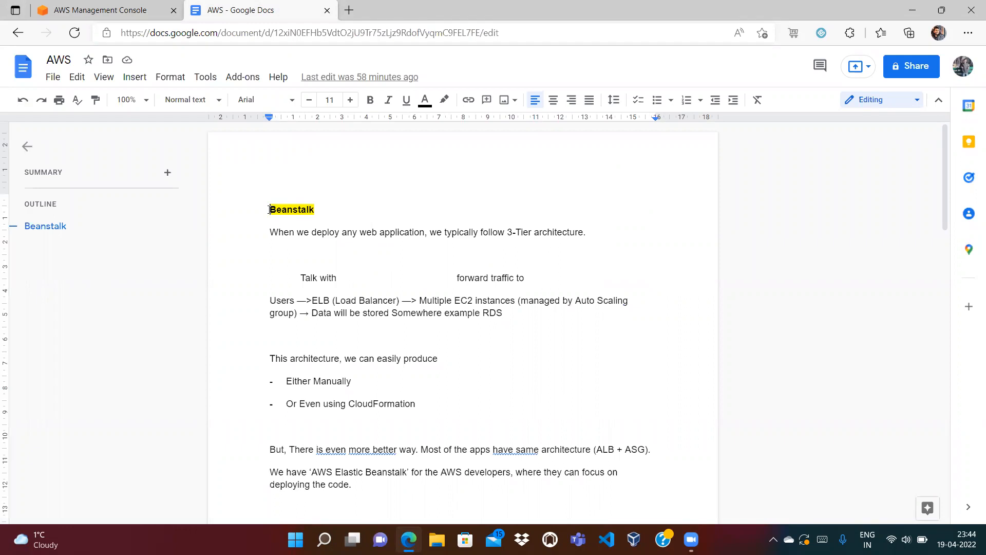
pyautogui.press('Return')
pyautogui.press('Return')
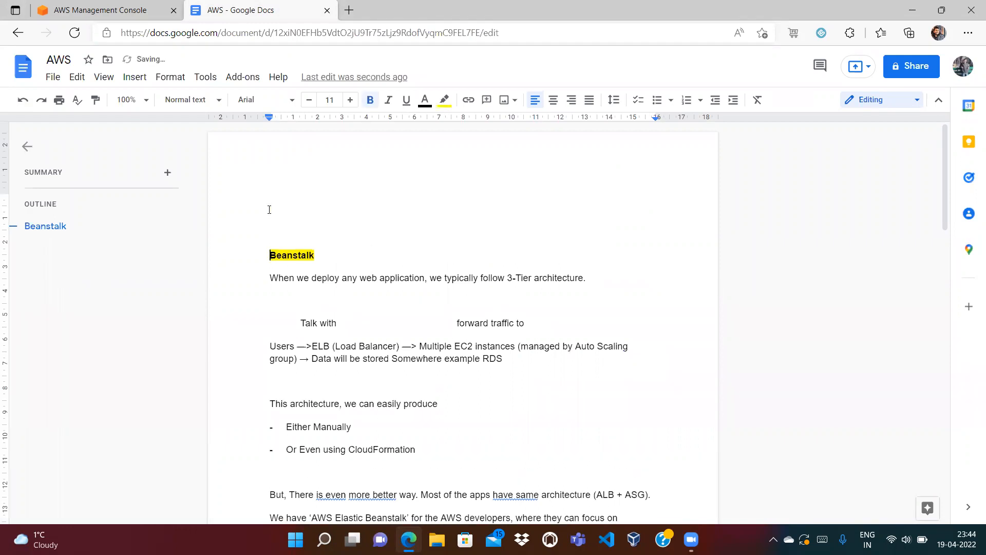
pyautogui.press('Return')
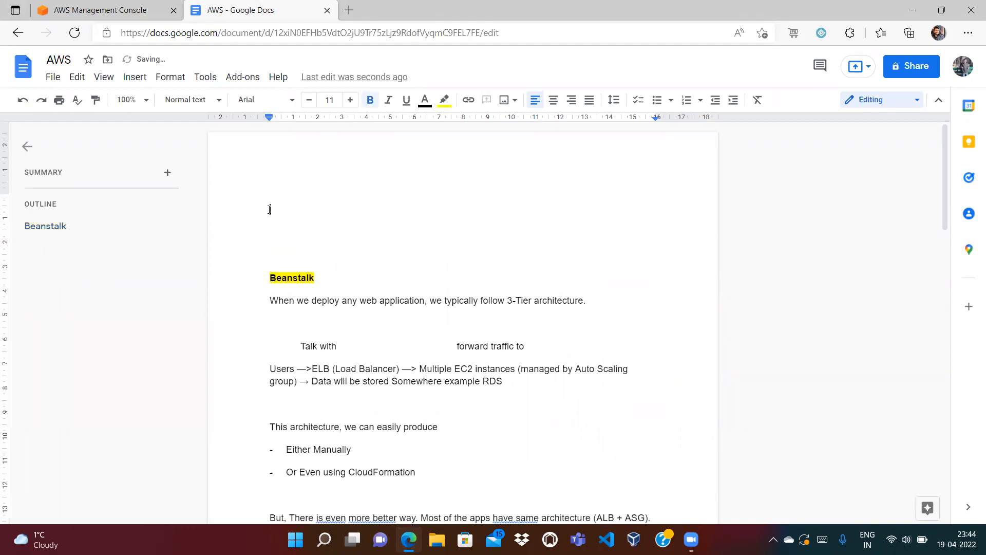
pyautogui.click(269, 210)
pyautogui.moveTo(270, 300); pyautogui.dragTo(418, 299)
pyautogui.click(428, 303)
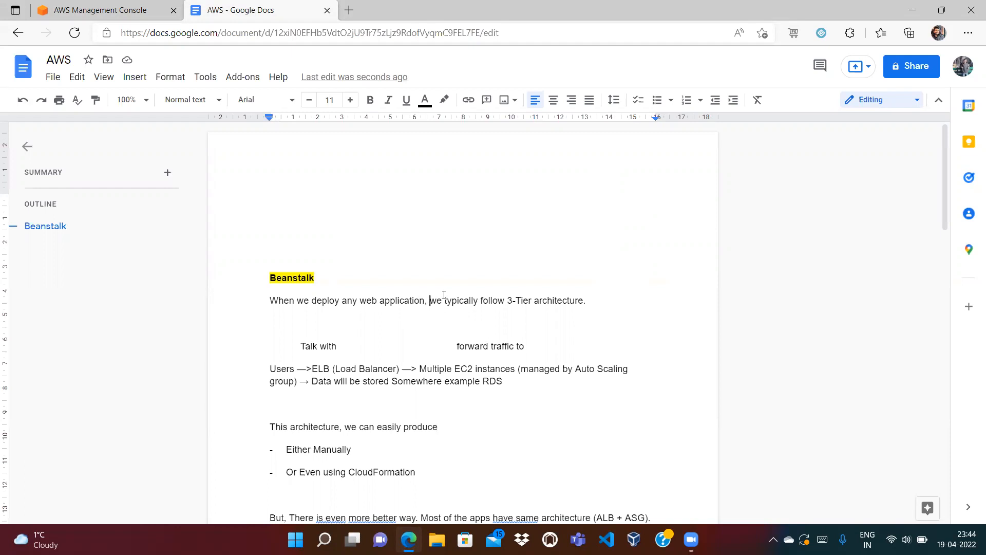
pyautogui.moveTo(429, 300); pyautogui.dragTo(565, 299)
pyautogui.click(509, 322)
pyautogui.moveTo(294, 299); pyautogui.dragTo(380, 300)
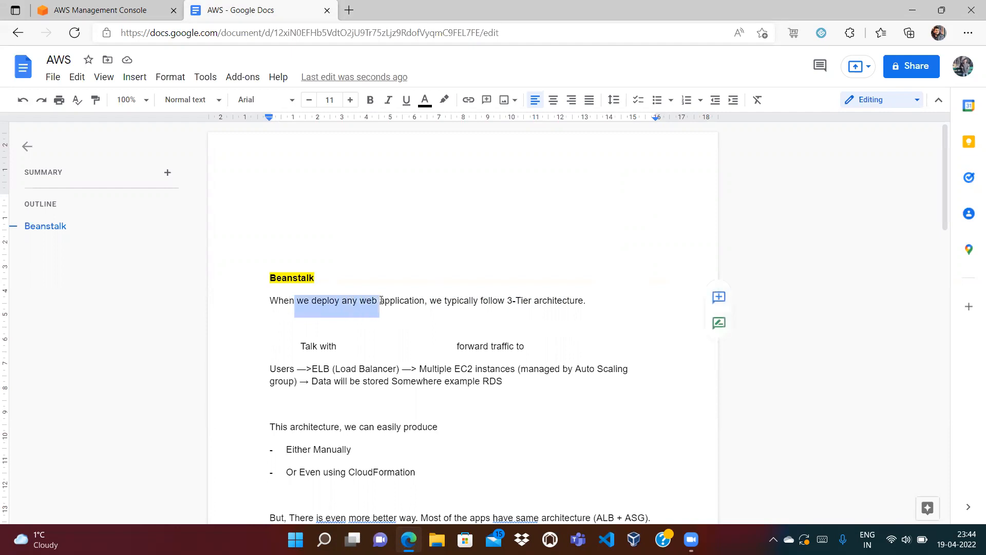
pyautogui.click(396, 300)
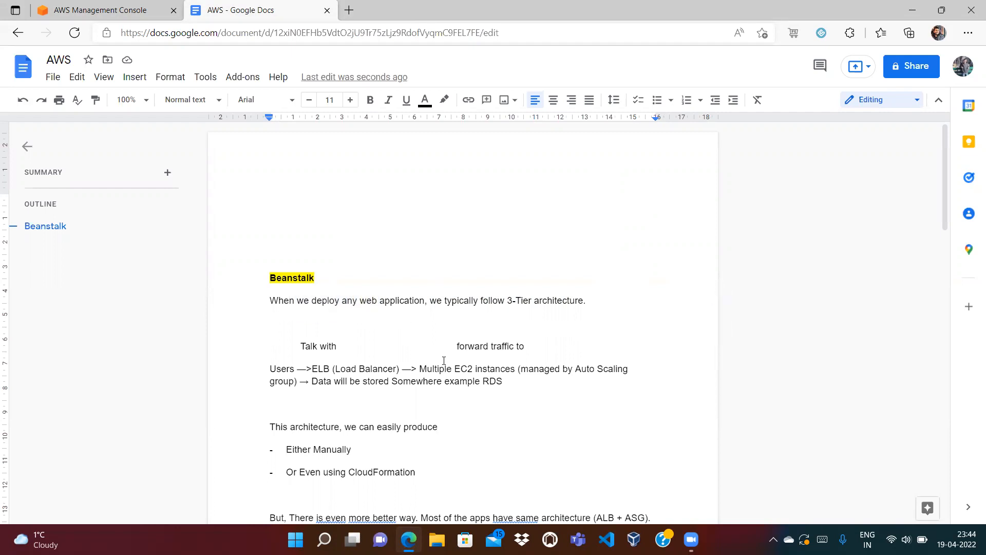
pyautogui.moveTo(419, 368); pyautogui.dragTo(515, 368)
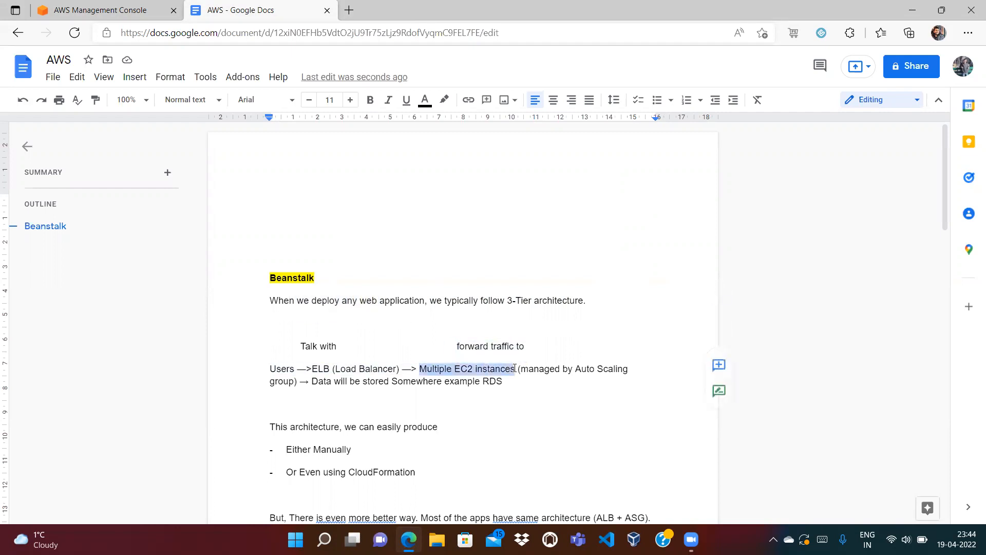
pyautogui.doubleClick(286, 368)
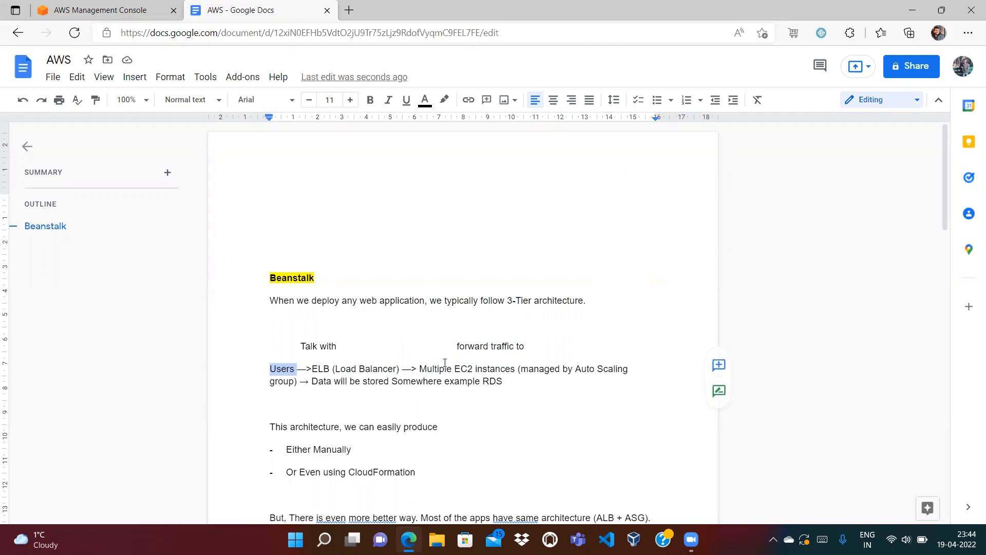
pyautogui.moveTo(476, 368); pyautogui.dragTo(517, 374)
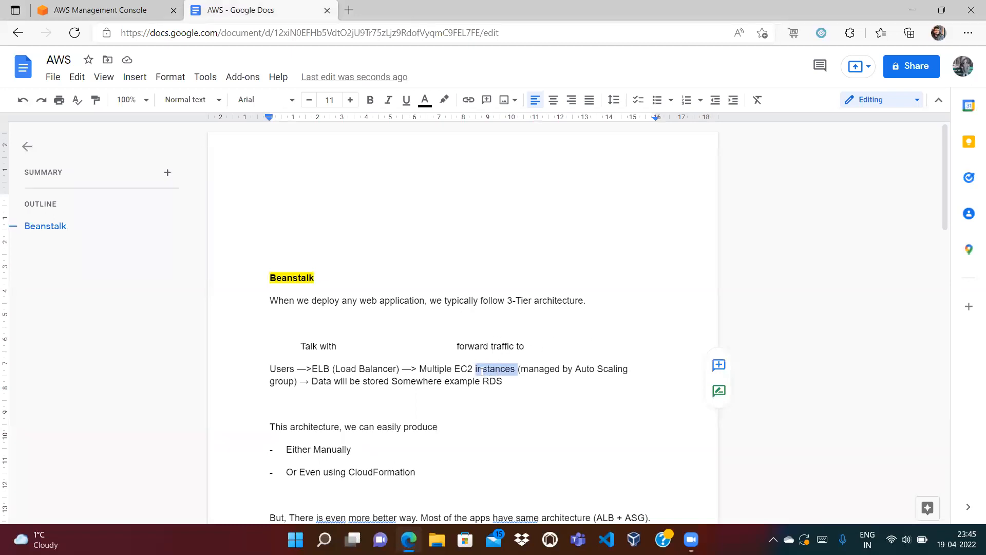
pyautogui.click(525, 381)
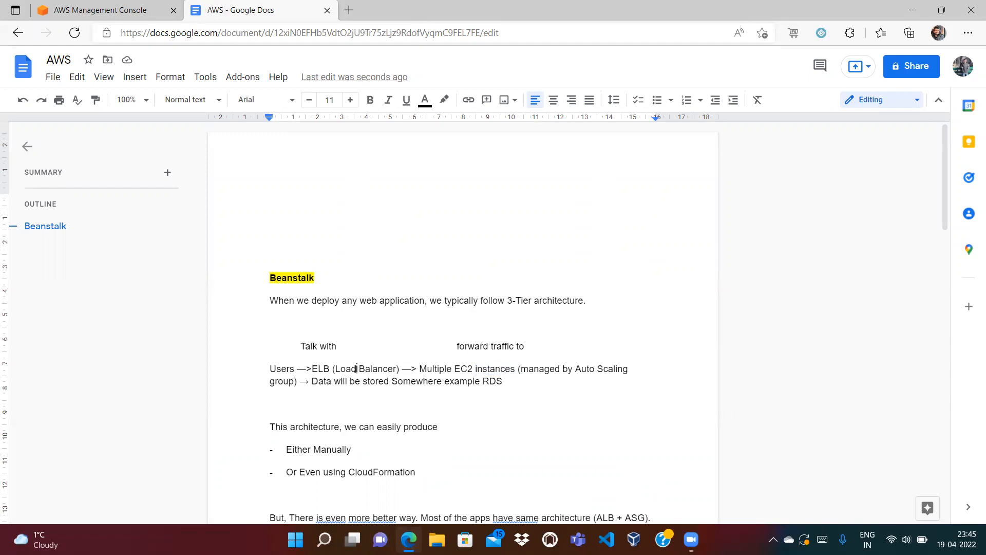
pyautogui.moveTo(311, 369); pyautogui.dragTo(487, 368)
pyautogui.moveTo(327, 382); pyautogui.dragTo(515, 368)
pyautogui.click(516, 368)
pyautogui.moveTo(361, 301); pyautogui.dragTo(421, 301)
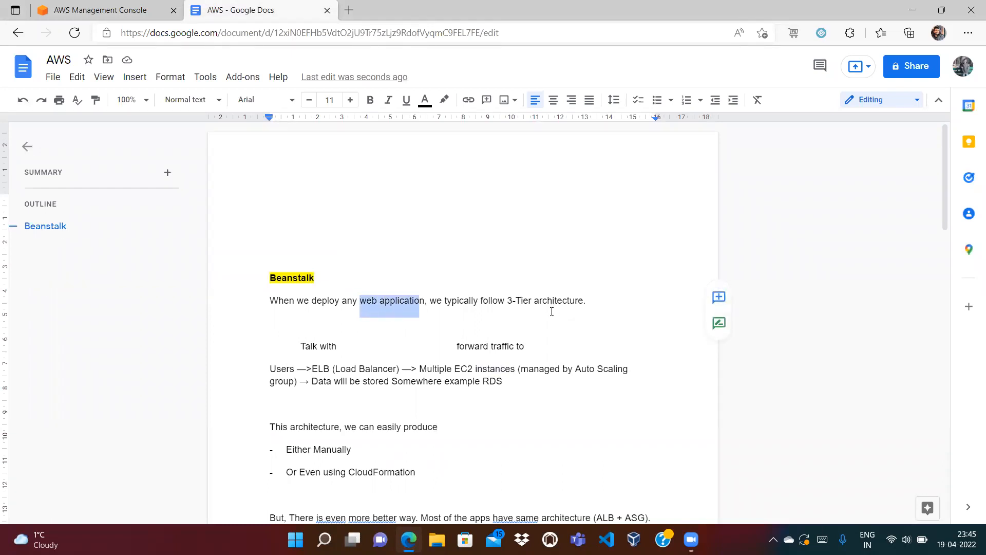
pyautogui.click(551, 301)
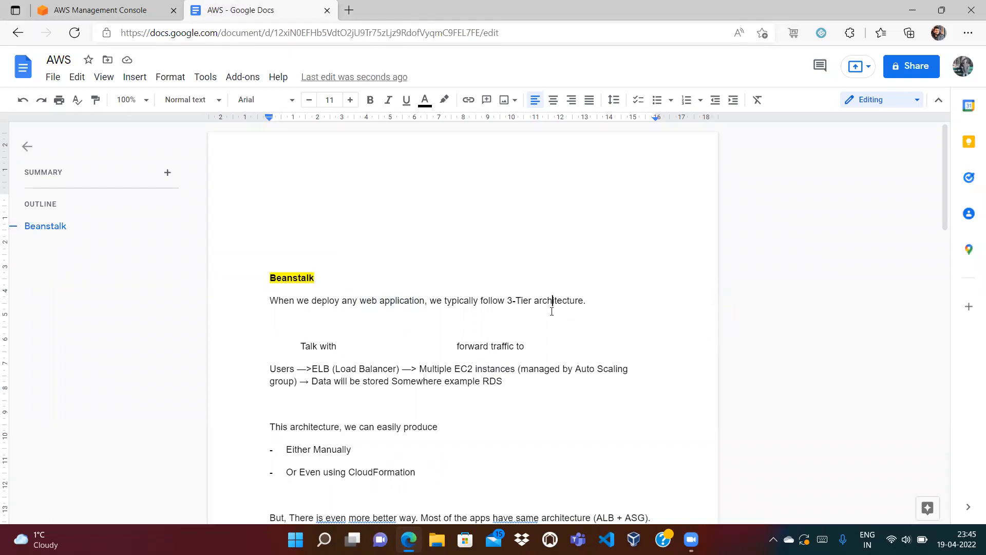
pyautogui.doubleClick(321, 369)
pyautogui.click(575, 369)
pyautogui.doubleClick(492, 381)
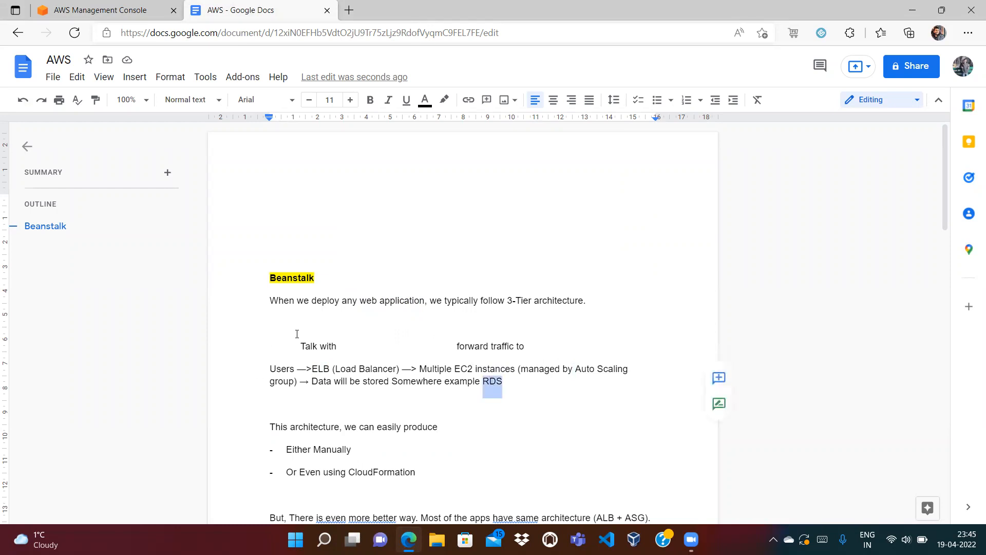
pyautogui.click(492, 368)
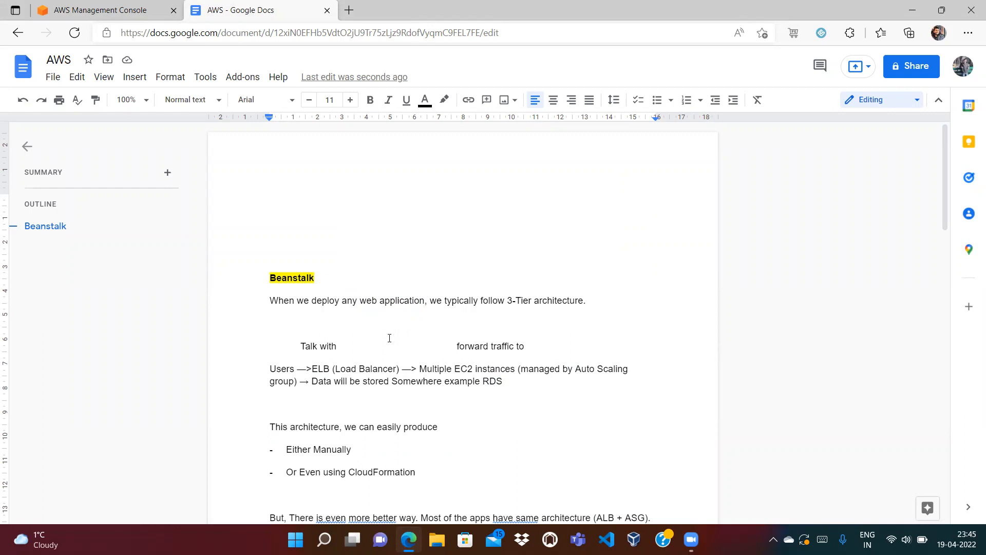
pyautogui.click(359, 300)
pyautogui.moveTo(352, 450); pyautogui.dragTo(286, 451)
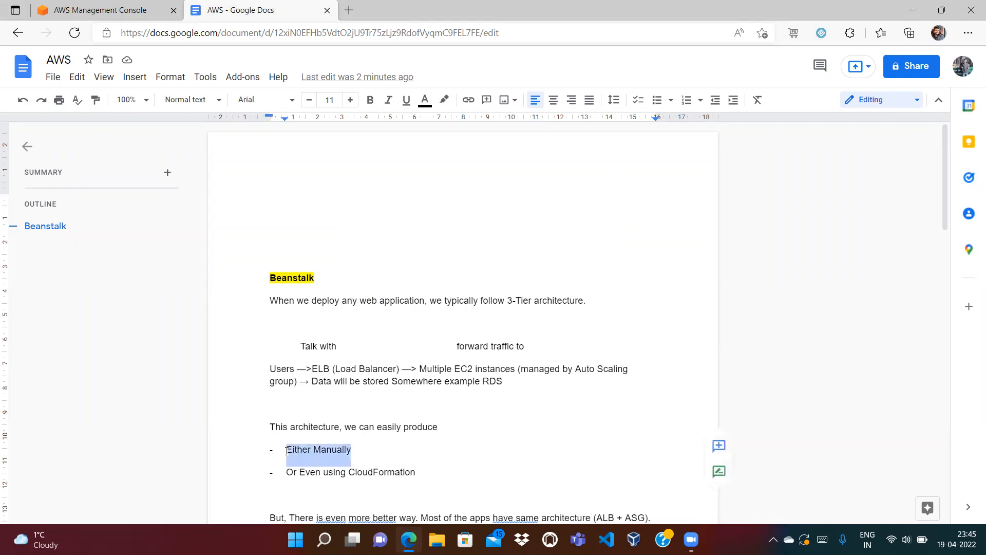
pyautogui.click(395, 450)
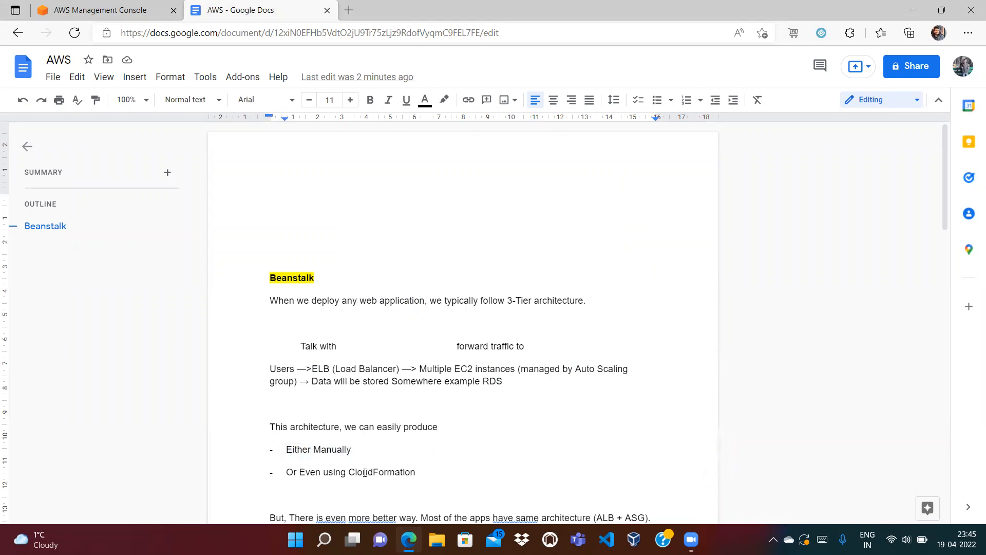
pyautogui.moveTo(349, 472); pyautogui.dragTo(433, 470)
pyautogui.click(444, 470)
pyautogui.doubleClick(328, 373)
pyautogui.doubleClick(457, 375)
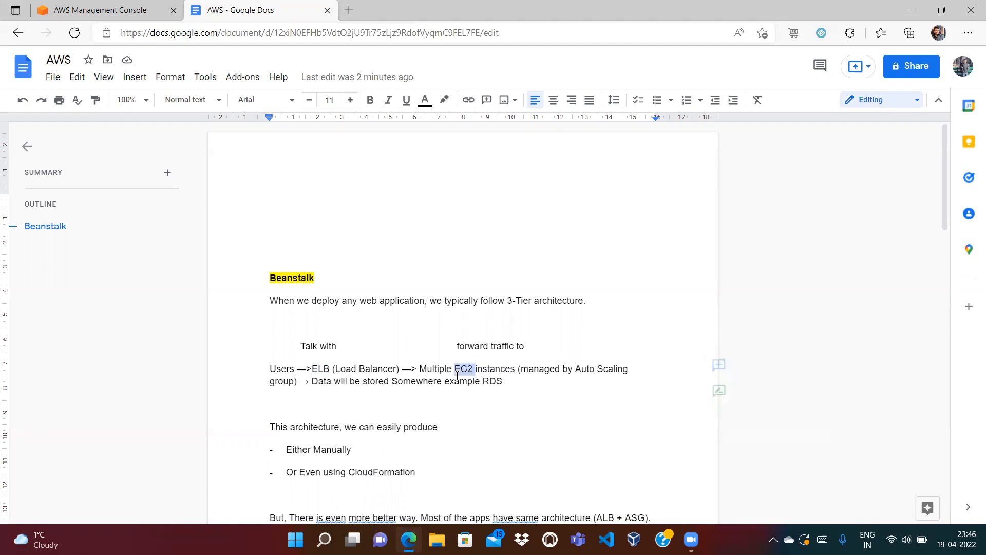
pyautogui.doubleClick(493, 382)
pyautogui.click(458, 427)
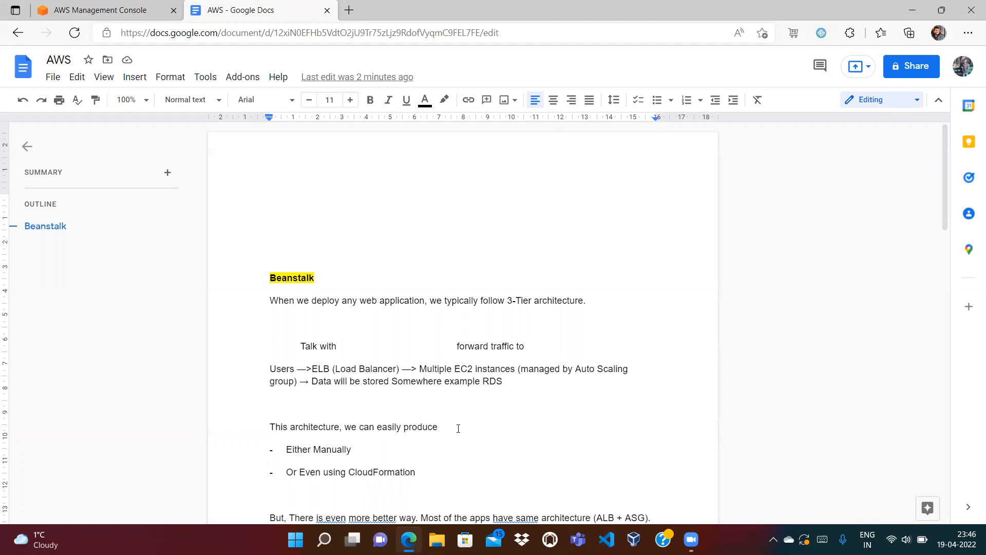
pyautogui.moveTo(346, 471); pyautogui.dragTo(407, 476)
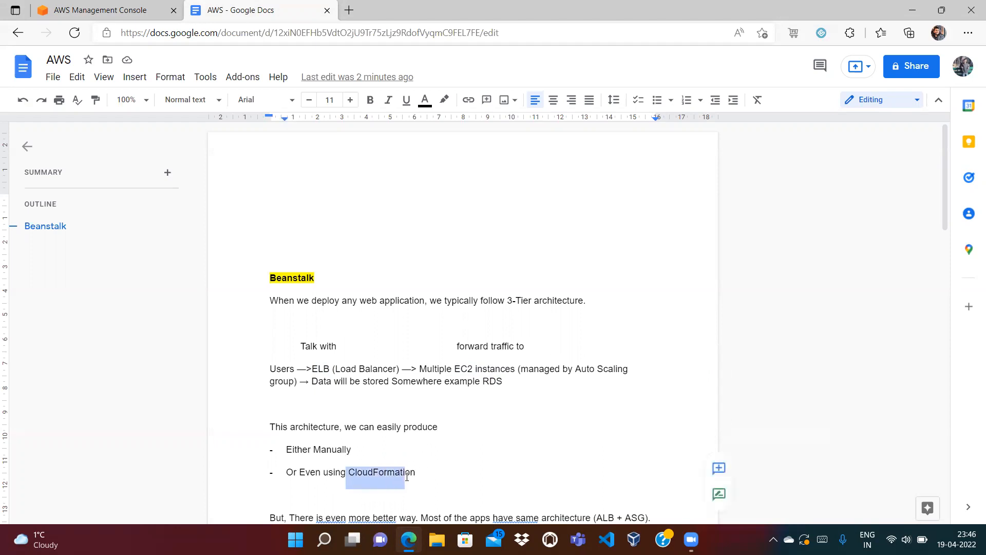
pyautogui.click(439, 477)
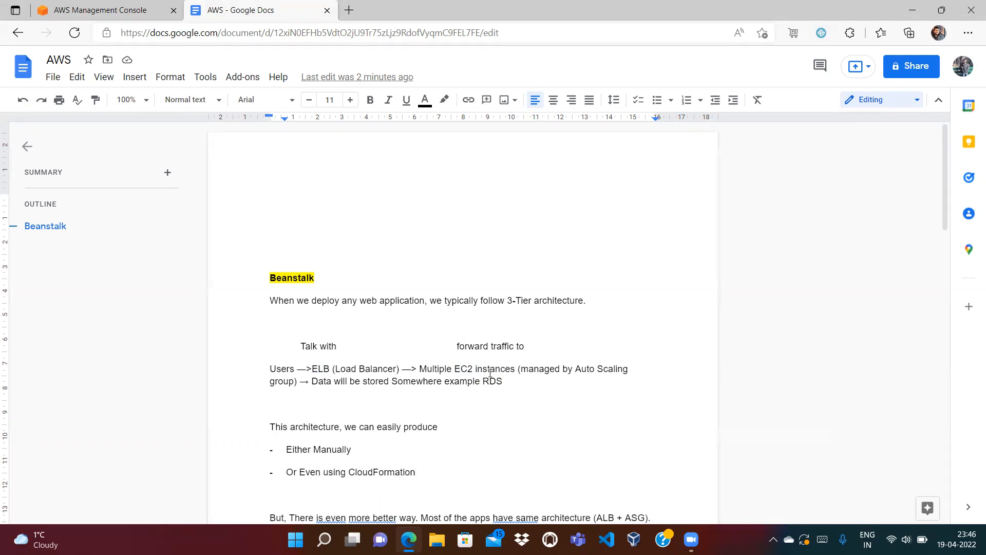
pyautogui.press('Down')
pyautogui.press('Down')
pyautogui.press('Down')
pyautogui.press('Down')
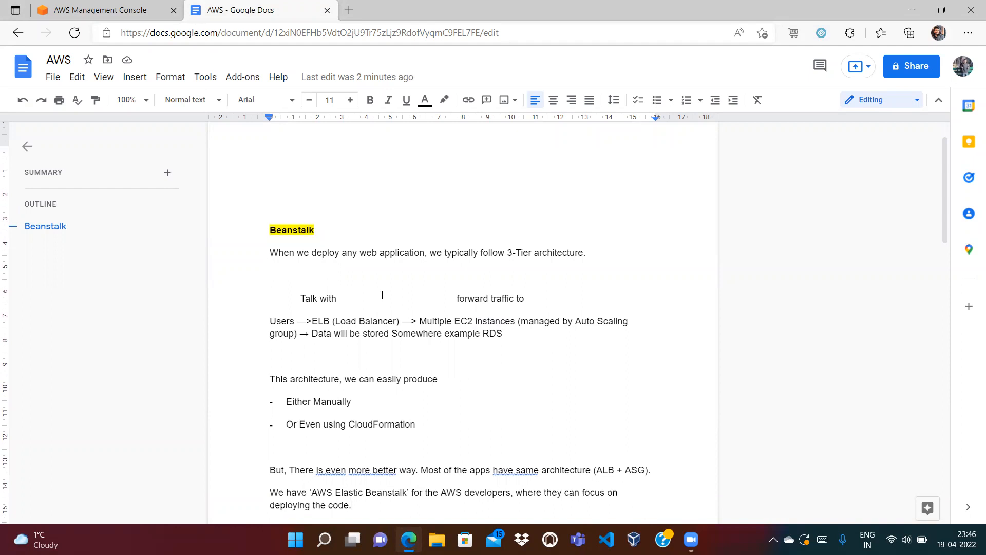
pyautogui.doubleClick(305, 228)
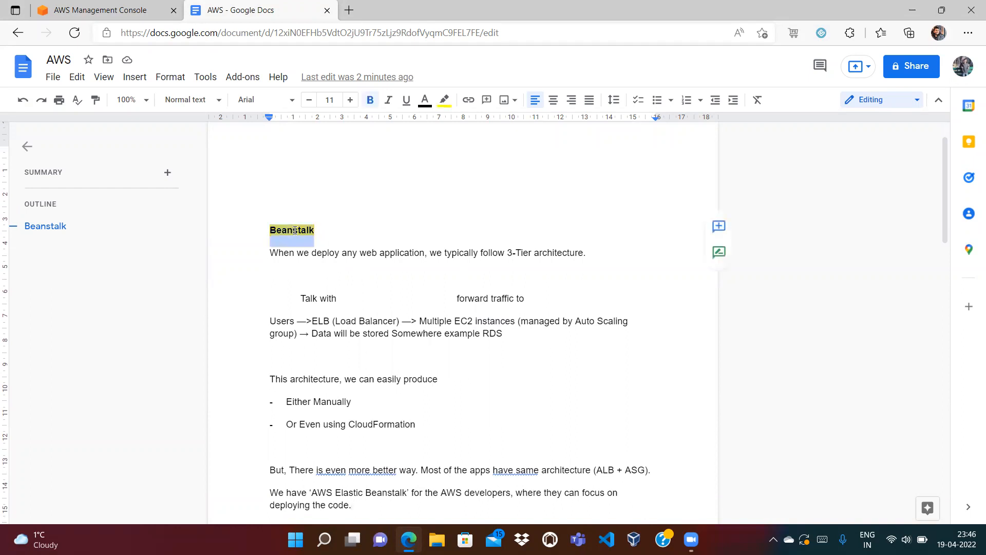
pyautogui.click(343, 226)
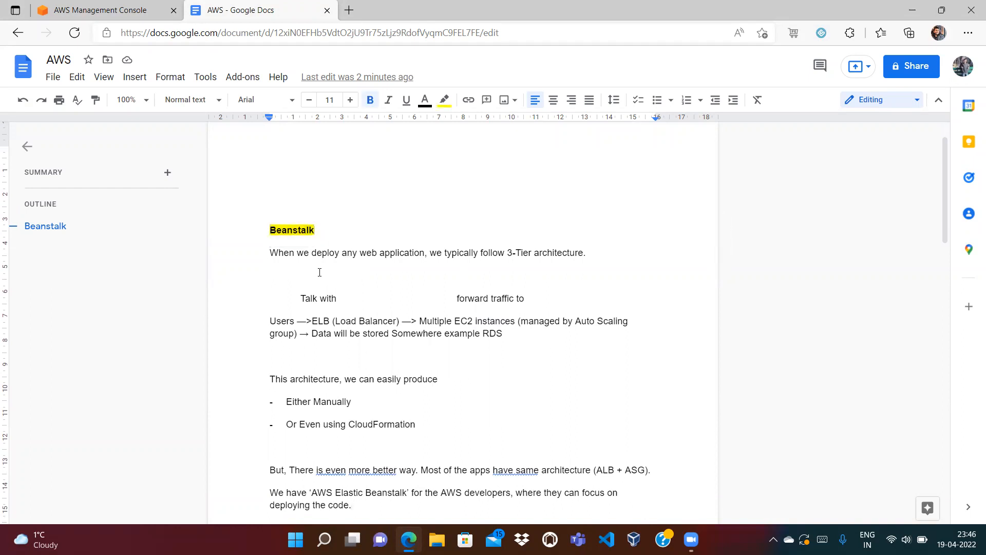
pyautogui.doubleClick(280, 232)
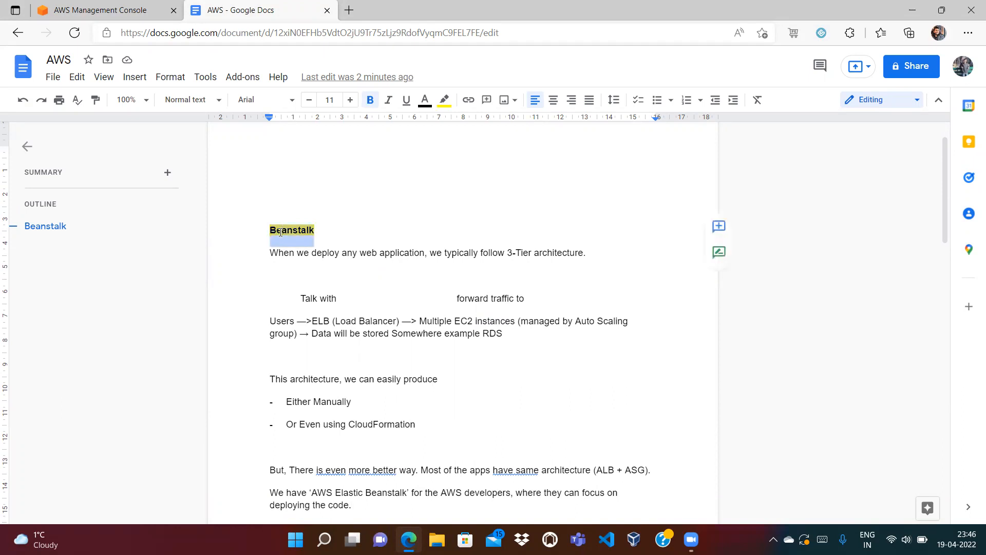
pyautogui.click(328, 234)
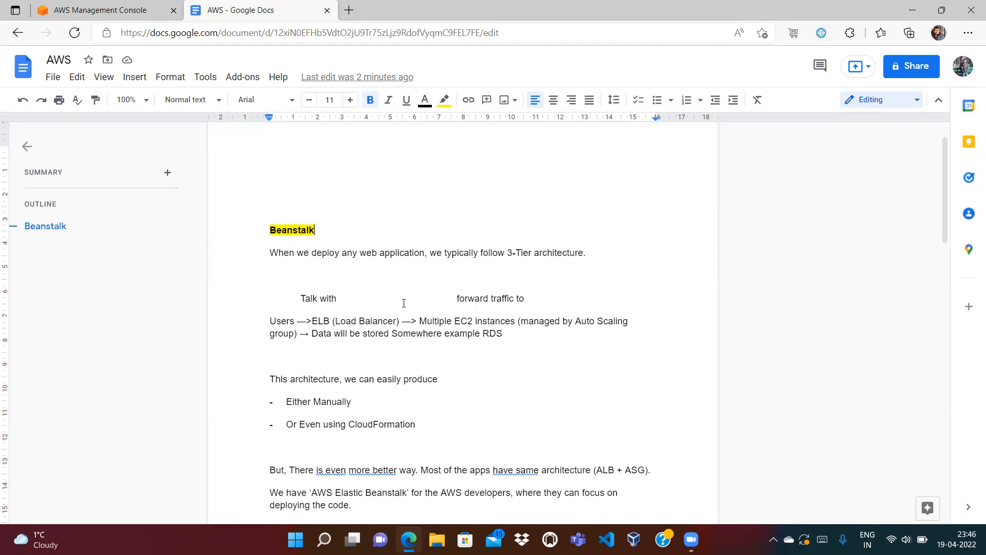
pyautogui.doubleClick(288, 231)
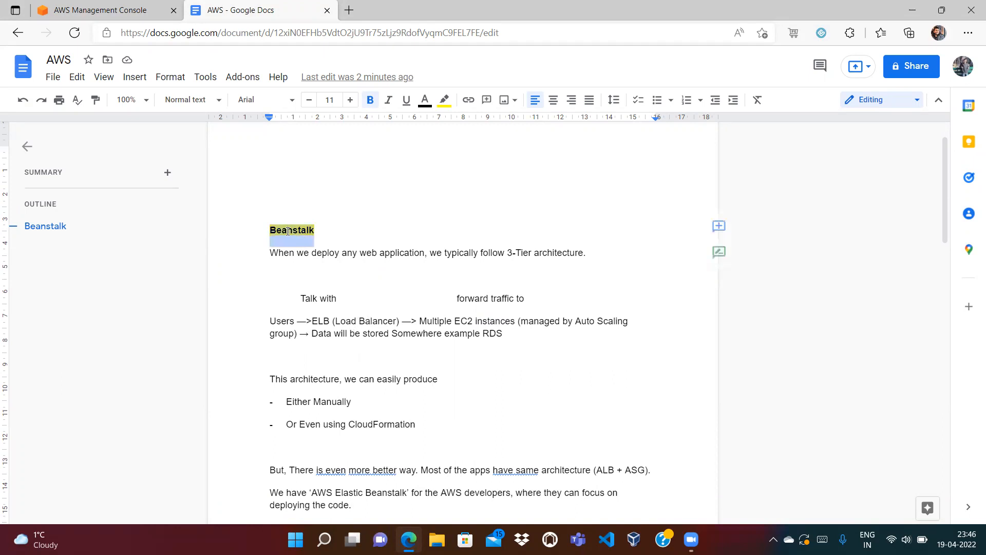
pyautogui.click(325, 230)
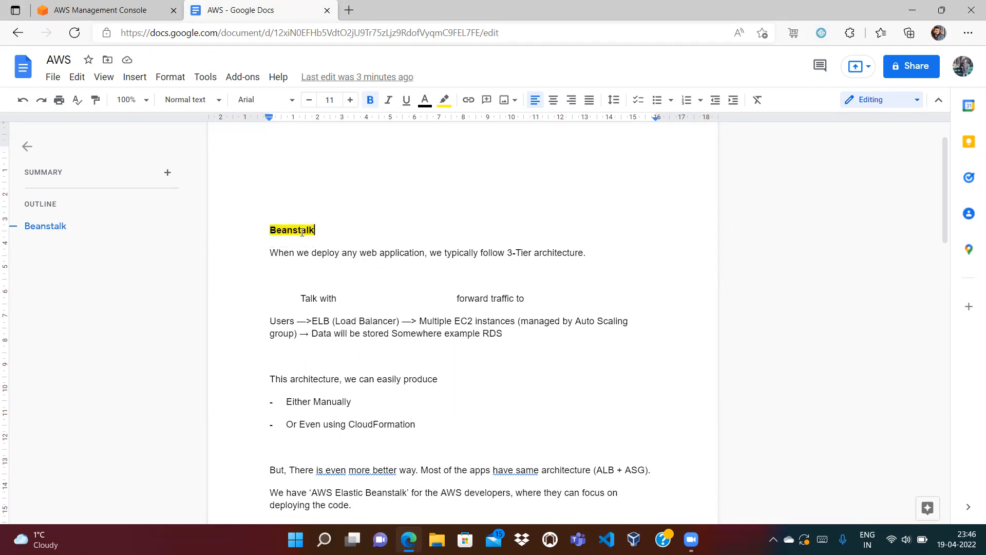
pyautogui.doubleClick(302, 232)
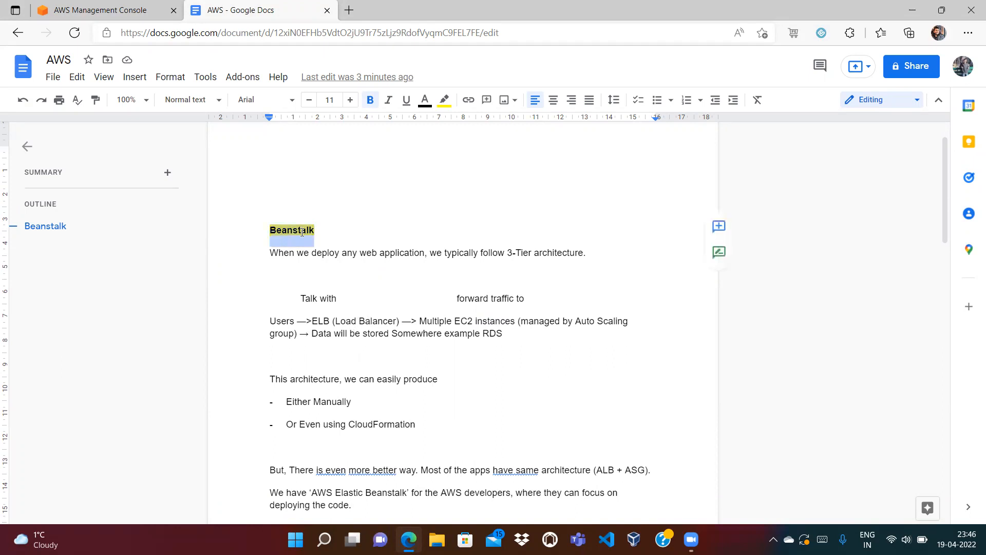
pyautogui.click(365, 233)
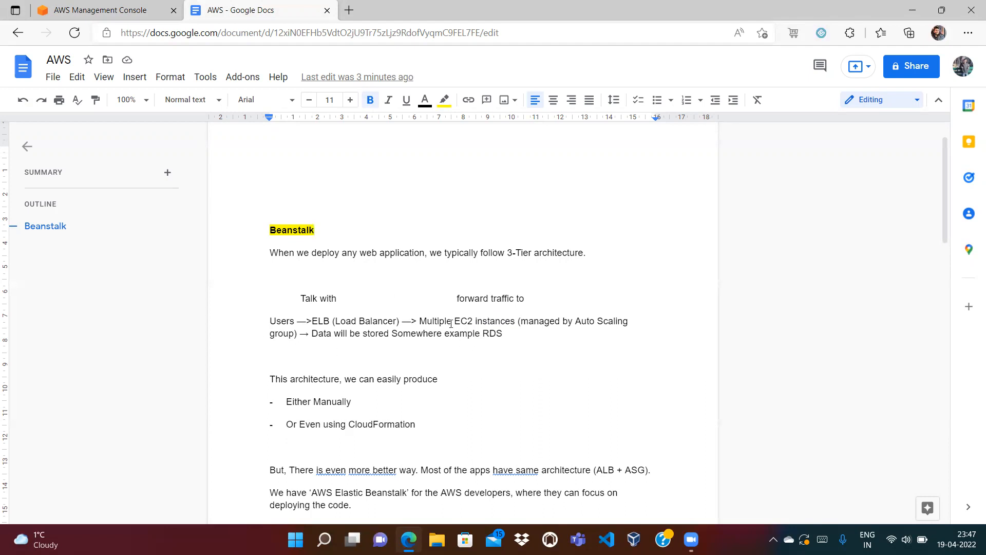
pyautogui.doubleClick(318, 321)
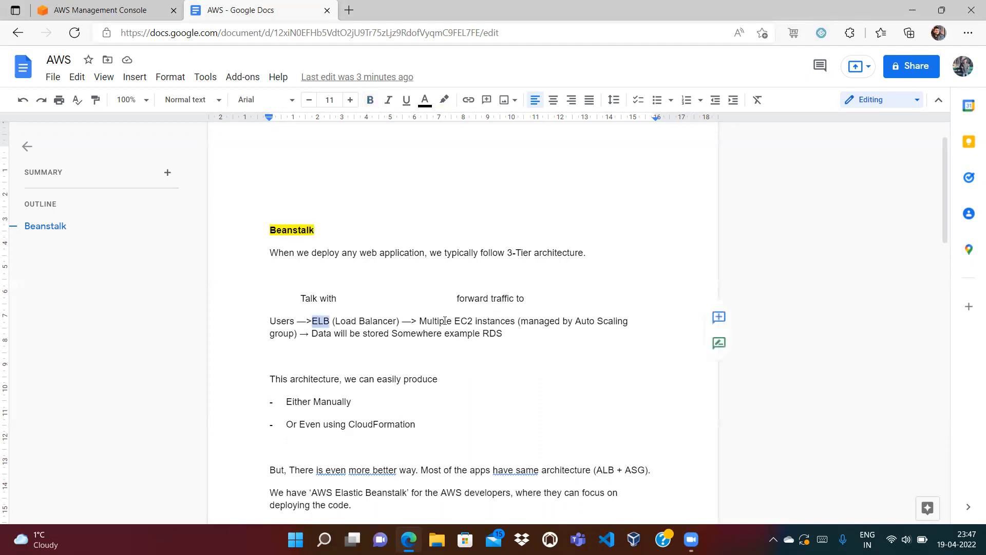
pyautogui.doubleClick(463, 321)
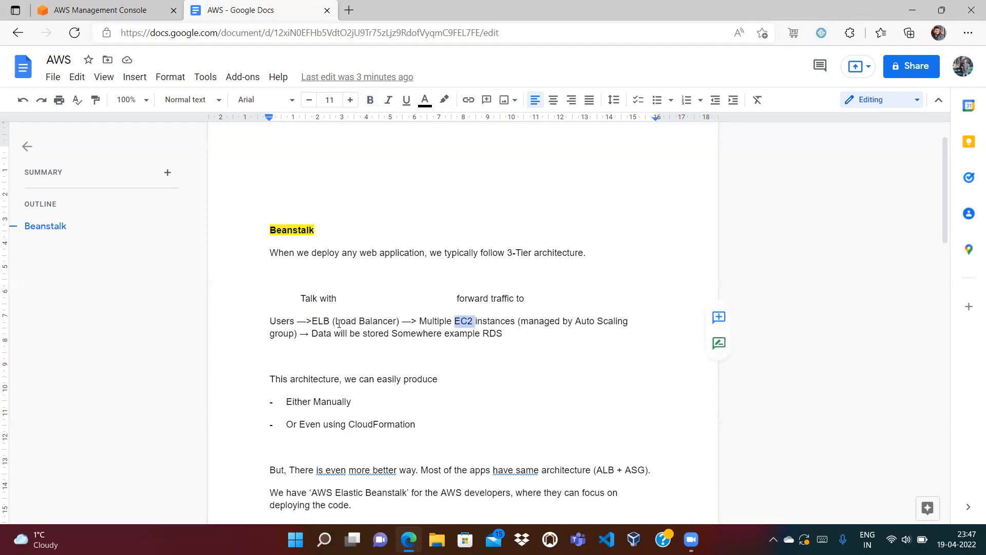
pyautogui.click(357, 337)
pyautogui.click(297, 240)
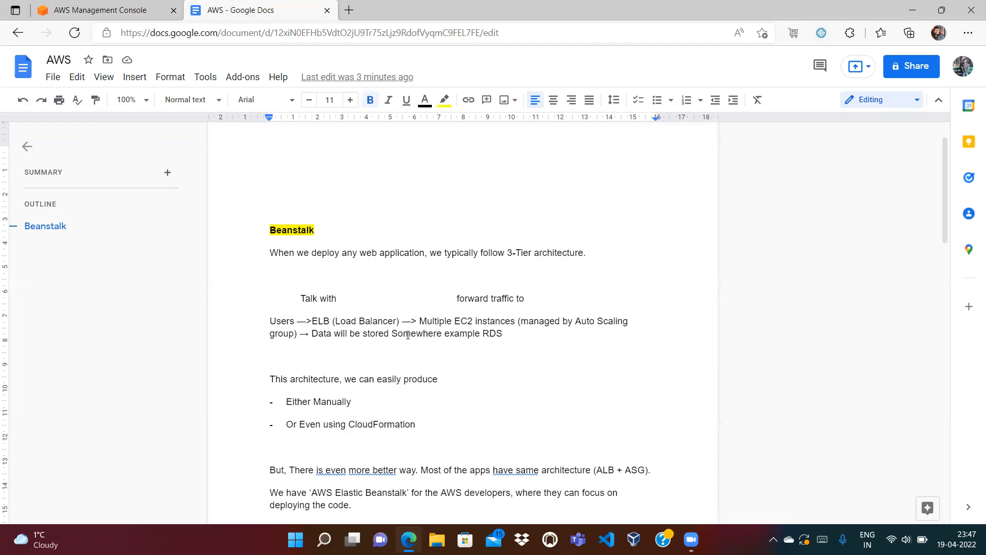
pyautogui.press('Down')
pyautogui.press('Down')
pyautogui.press('Down')
pyautogui.press('Down')
pyautogui.press('Down')
pyautogui.press('Down')
pyautogui.press('Down')
pyautogui.press('Down')
pyautogui.press('Down')
pyautogui.press('Down')
pyautogui.press('Down')
pyautogui.press('Down')
pyautogui.press('Down')
pyautogui.press('Down')
pyautogui.press('Down')
pyautogui.press('Down')
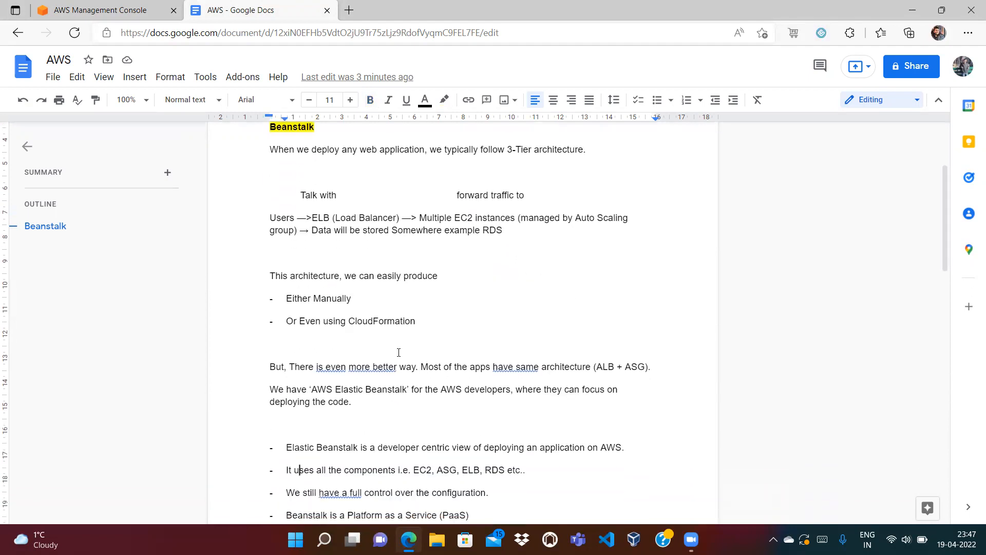
# Highlight the 'Or Even using CloudFormation' line and the Talk with / Users flow lines.
pyautogui.click(493, 270)
pyautogui.moveTo(288, 321); pyautogui.dragTo(410, 319)
pyautogui.click(423, 323)
pyautogui.moveTo(276, 209); pyautogui.dragTo(375, 232)
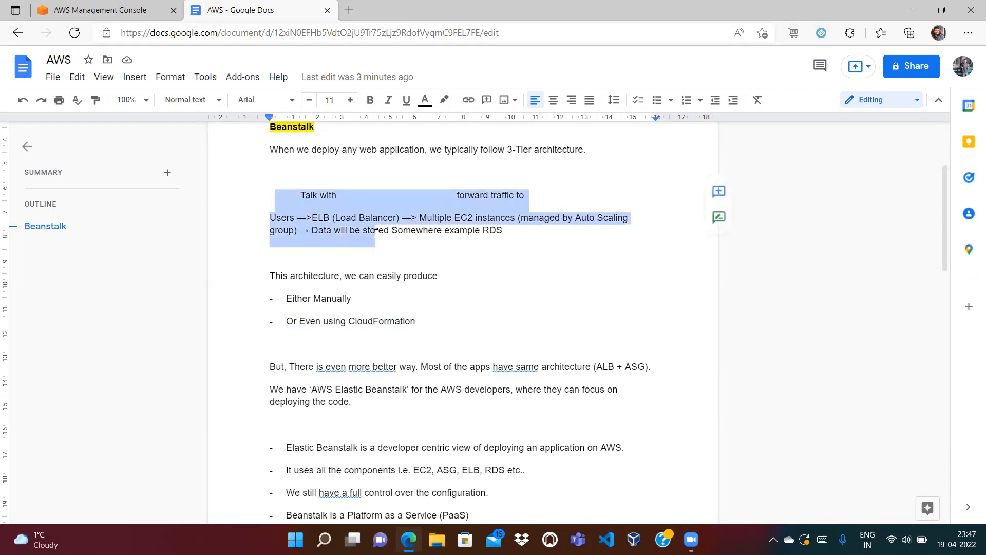
pyautogui.click(440, 241)
# Delete the empty lines so the Beanstalk heading opens the document.
pyautogui.scroll(-3, 430, 394)
pyautogui.press('Up')
pyautogui.press('Up')
pyautogui.press('Up')
pyautogui.press('Up')
pyautogui.press('Up')
pyautogui.press('Up')
pyautogui.press('Up')
pyautogui.press('Up')
pyautogui.press('Up')
pyautogui.press('Up')
pyautogui.press('Up')
pyautogui.press('Up')
pyautogui.press('Up')
pyautogui.press('Up')
pyautogui.press('Up')
pyautogui.press('Up')
pyautogui.press('Up')
pyautogui.press('Up')
pyautogui.press('Up')
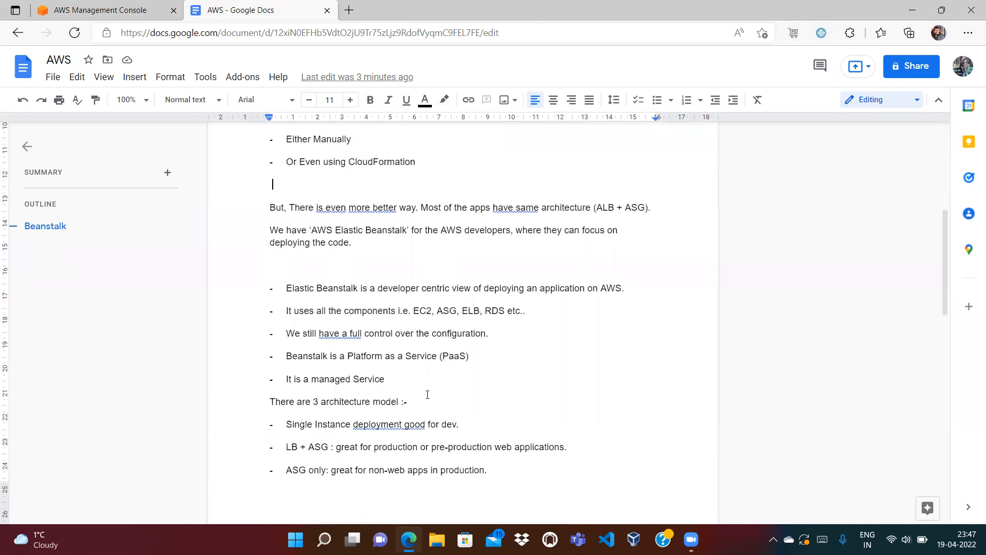
pyautogui.press('Up')
pyautogui.press('Up')
pyautogui.press('Up')
pyautogui.press('Up')
pyautogui.press('Up')
pyautogui.press('Up')
pyautogui.press('Up')
pyautogui.press('Up')
pyautogui.press('Up')
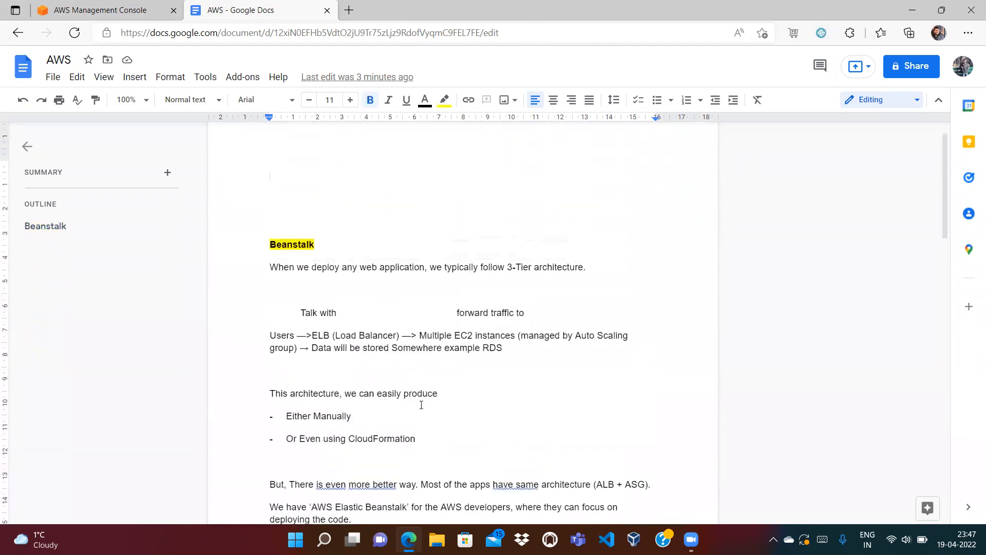
pyautogui.press('Down')
pyautogui.press('Down')
pyautogui.press('Down')
pyautogui.press('Up')
pyautogui.press('BackSpace')
pyautogui.press('BackSpace')
pyautogui.press('BackSpace')
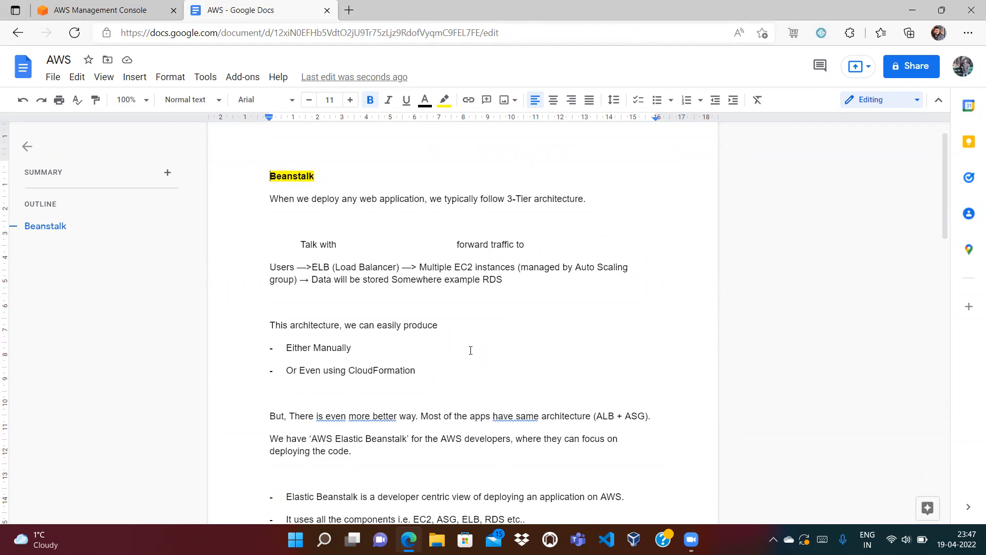
pyautogui.click(342, 179)
pyautogui.doubleClick(464, 267)
pyautogui.click(484, 283)
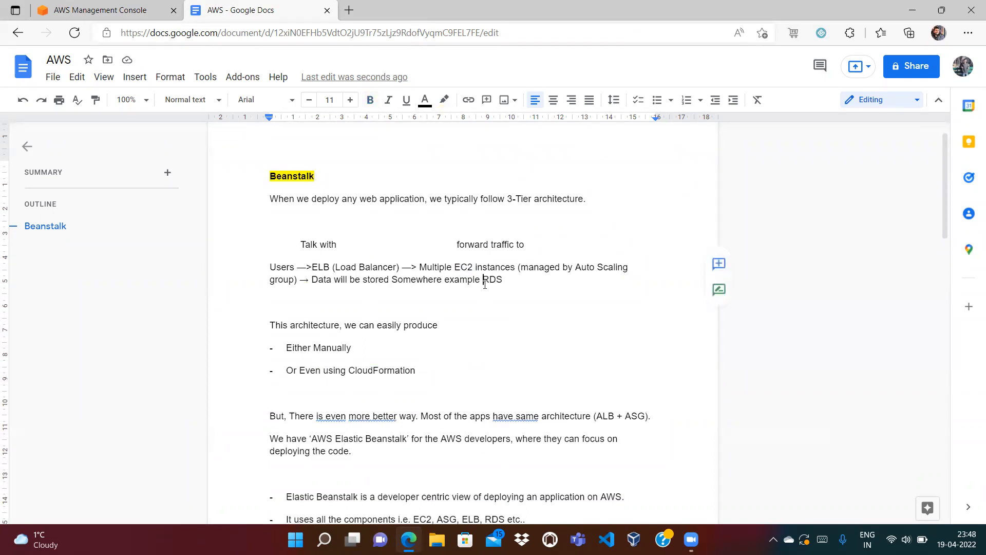
pyautogui.doubleClick(468, 266)
pyautogui.click(516, 277)
pyautogui.doubleClick(461, 264)
pyautogui.doubleClick(327, 347)
pyautogui.click(416, 370)
pyautogui.doubleClick(287, 168)
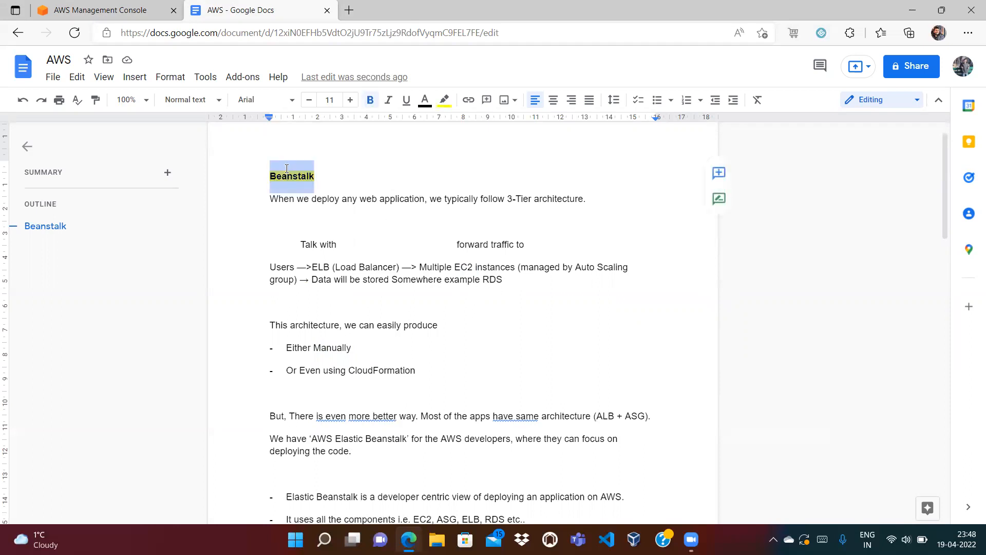
pyautogui.click(323, 173)
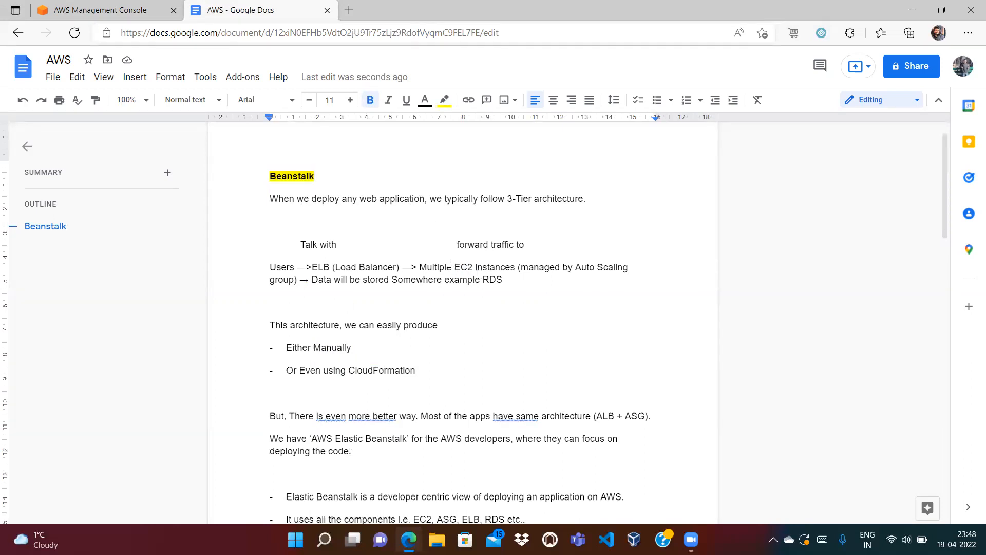
pyautogui.moveTo(454, 266); pyautogui.dragTo(517, 268)
pyautogui.click(506, 289)
pyautogui.moveTo(943, 207); pyautogui.dragTo(944, 229)
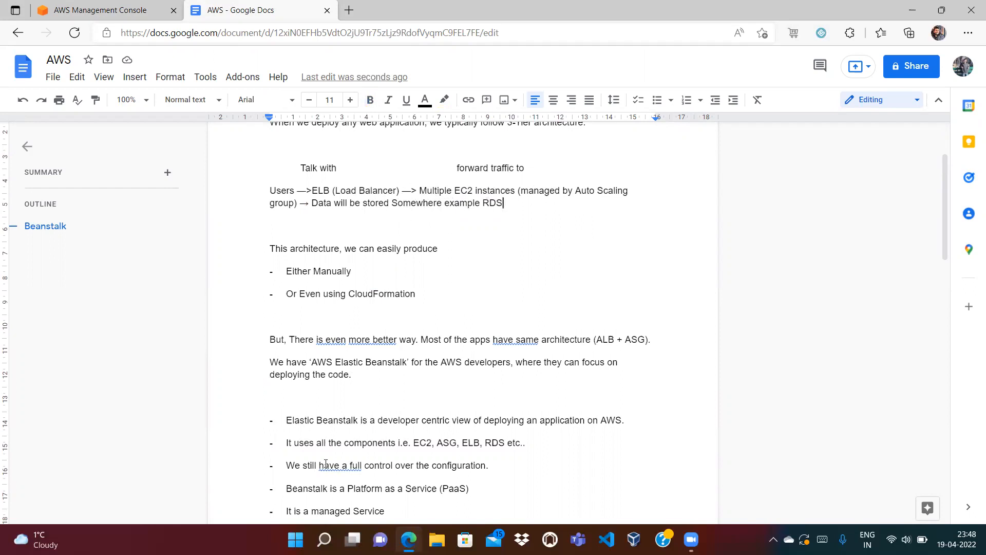
# Highlight the full-control bullet and platforms heading, then search the console for 'Elastic Bean'.
pyautogui.moveTo(309, 460); pyautogui.dragTo(456, 465)
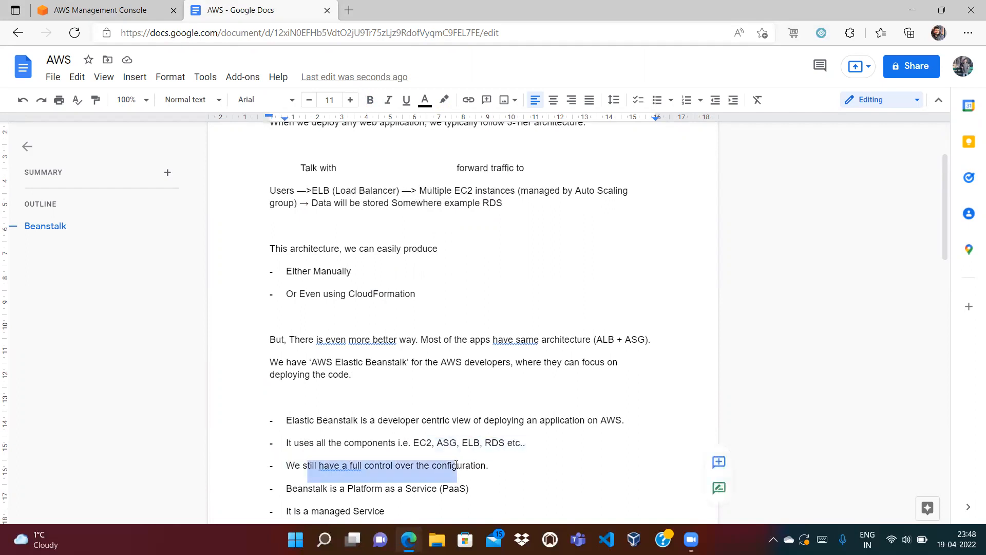
pyautogui.click(516, 462)
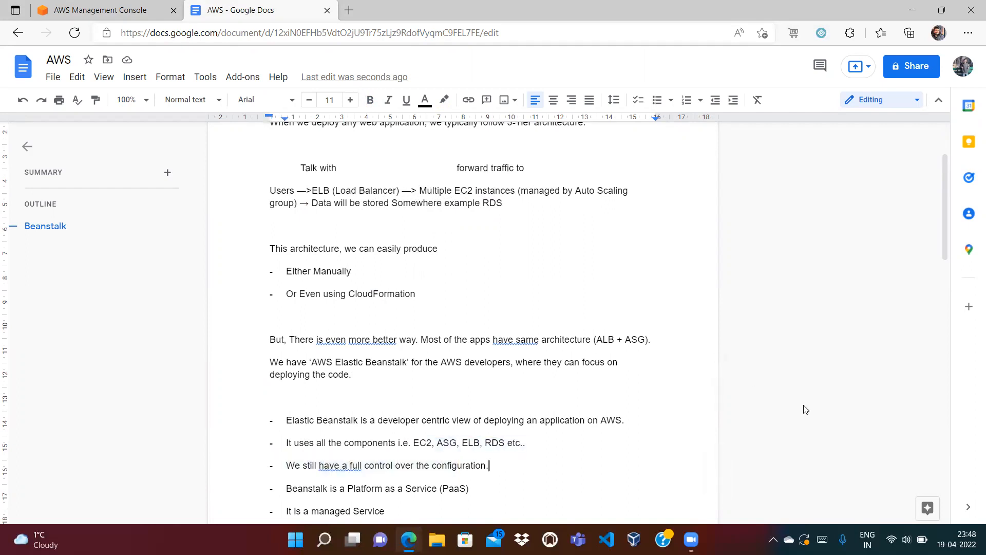
pyautogui.moveTo(943, 232); pyautogui.dragTo(944, 365)
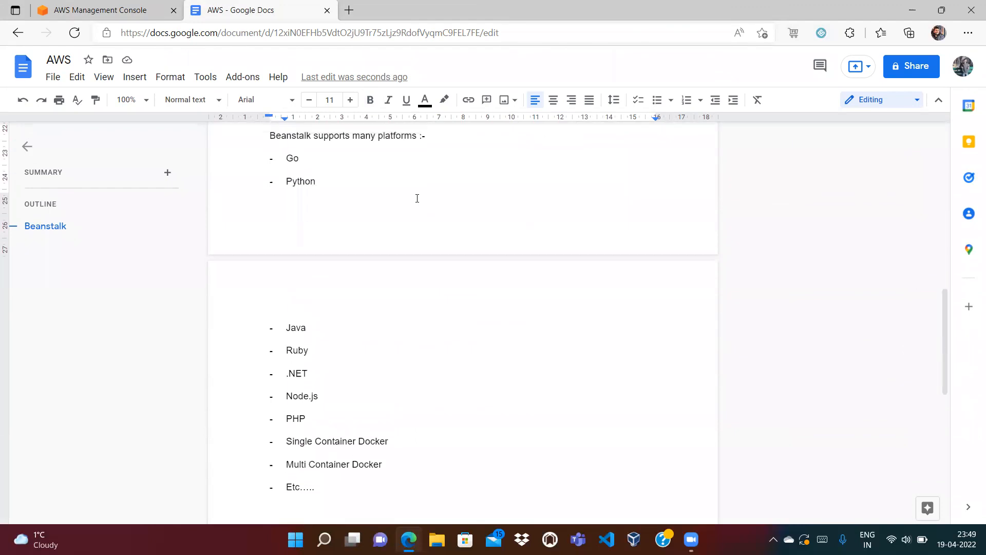
pyautogui.doubleClick(388, 137)
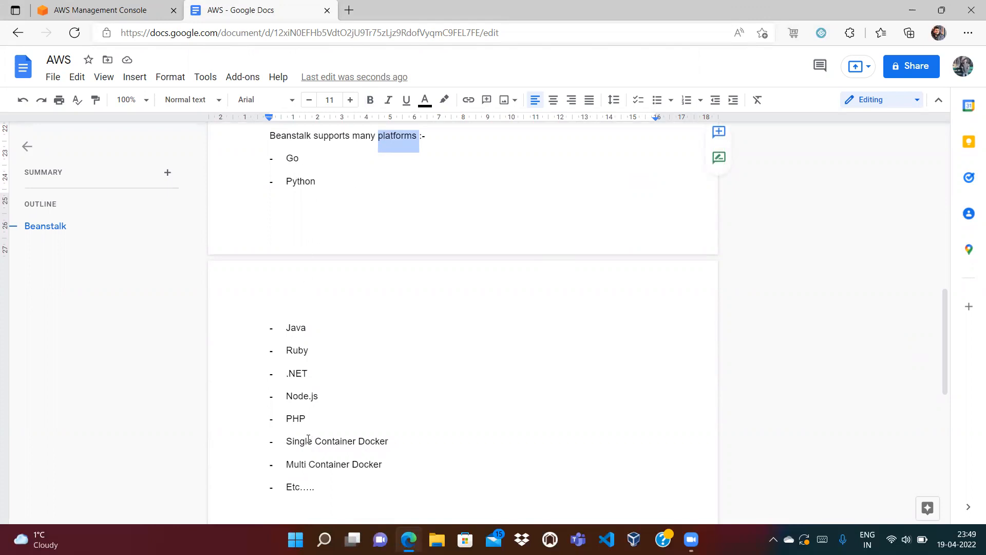
pyautogui.click(99, 6)
pyautogui.write('Elastic Bean')
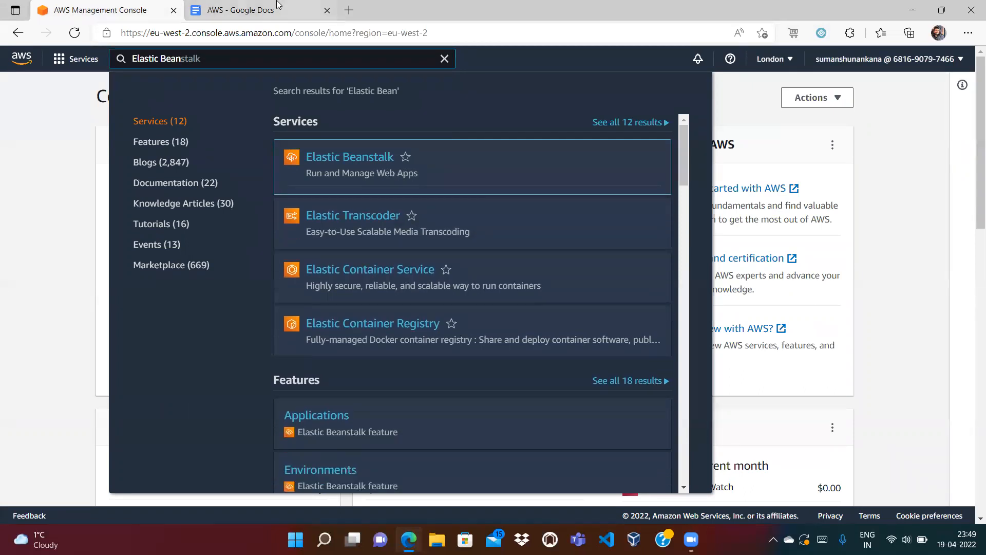
# Scroll the notes to the top and highlight the words CloudFormation and Beanstalk.
pyautogui.click(241, 10)
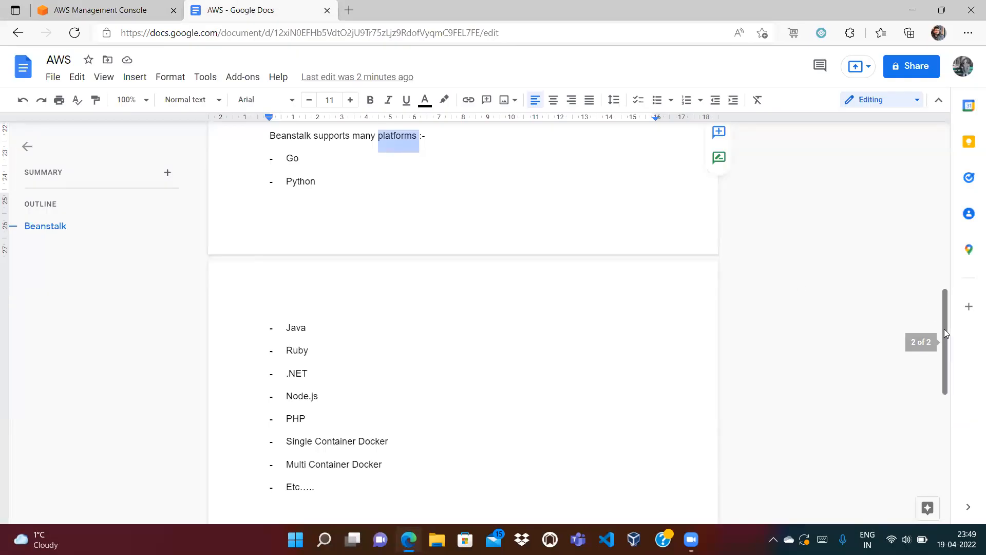
pyautogui.moveTo(944, 327); pyautogui.dragTo(924, 170)
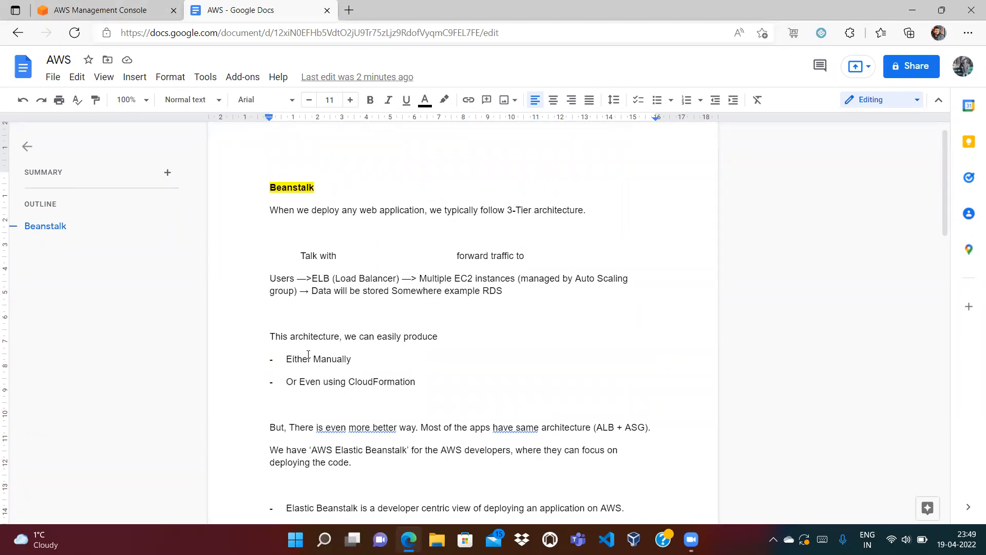
pyautogui.doubleClick(389, 384)
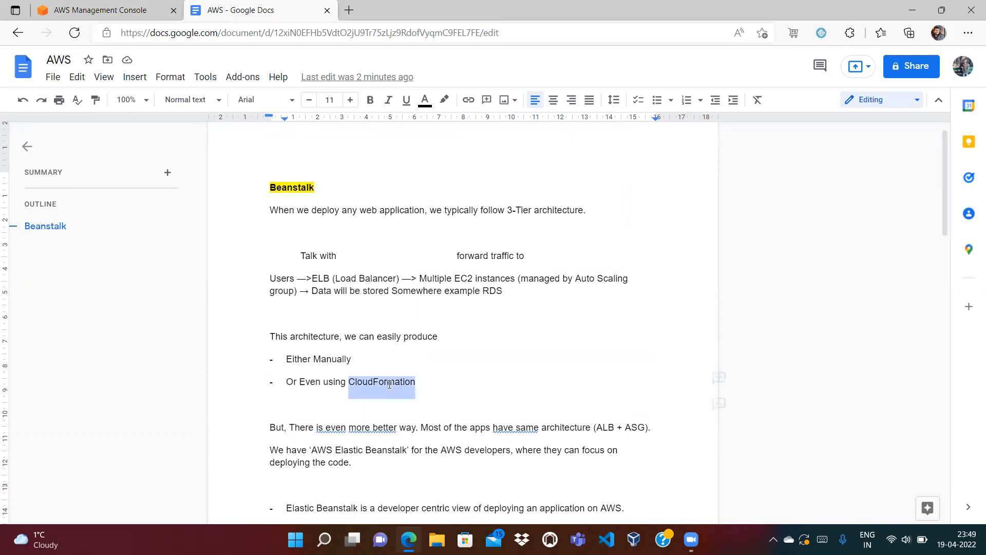
pyautogui.doubleClick(289, 188)
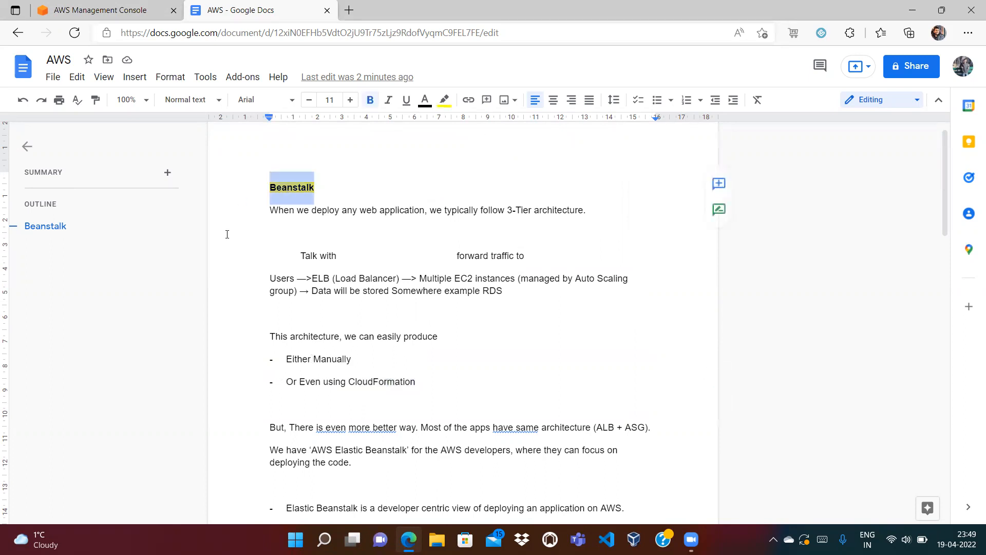
pyautogui.doubleClick(355, 382)
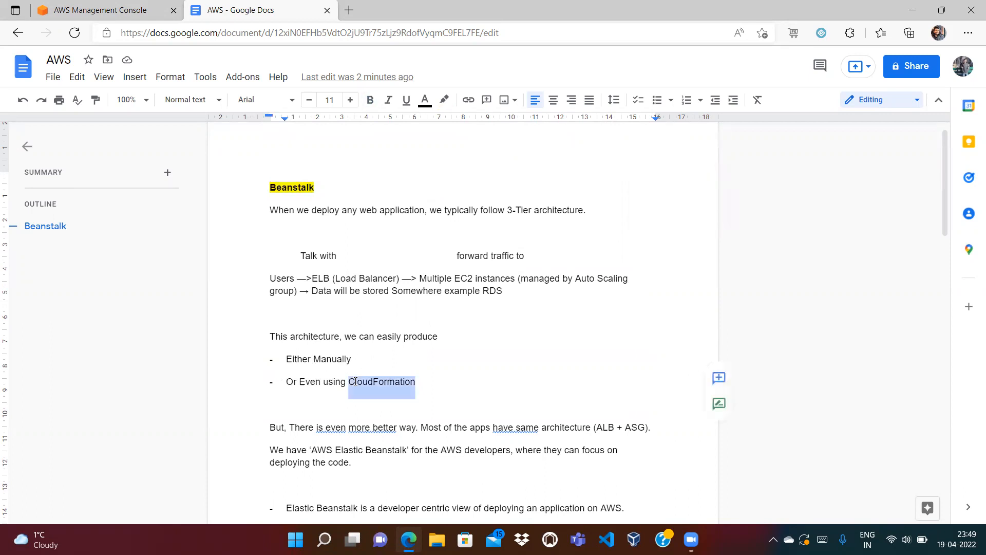
pyautogui.click(424, 381)
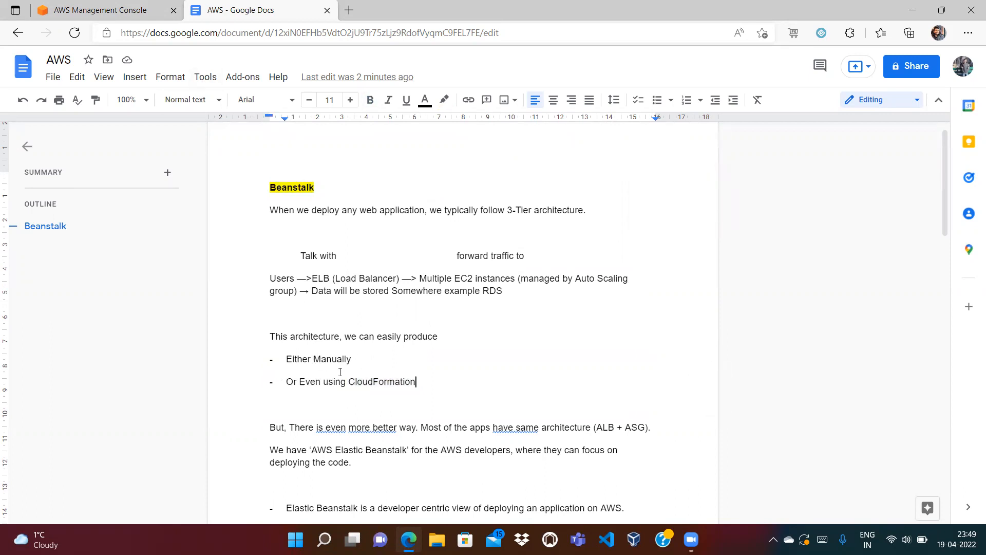
pyautogui.doubleClick(356, 379)
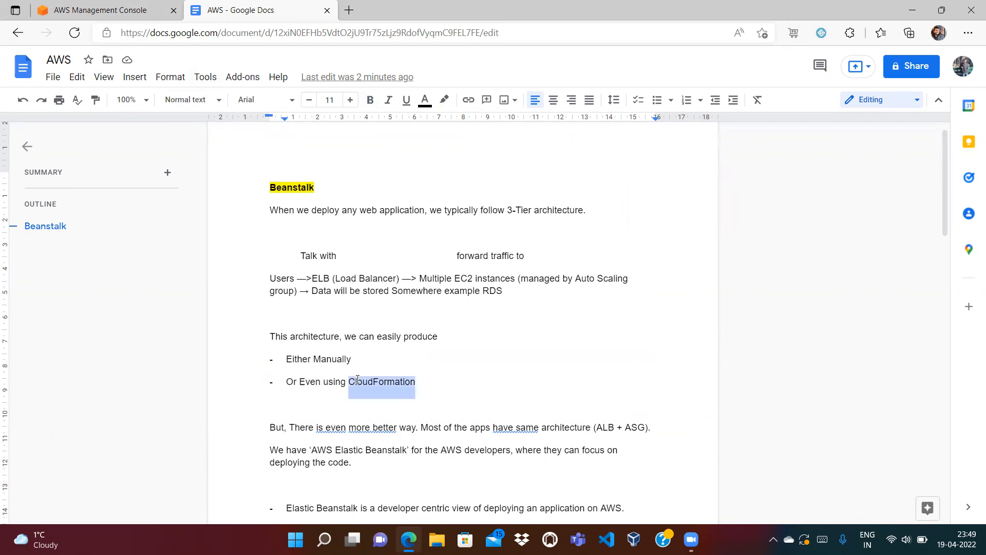
pyautogui.click(433, 389)
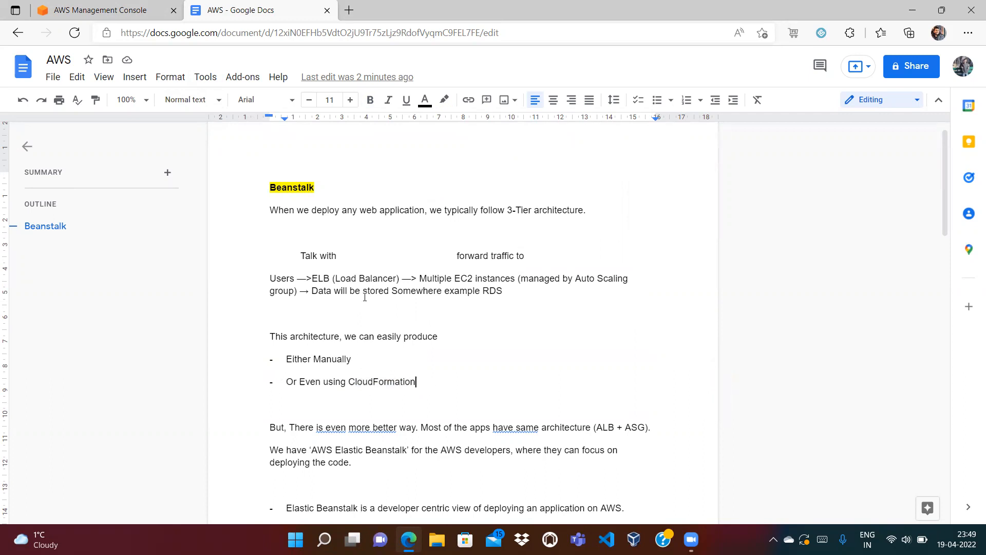
pyautogui.doubleClick(298, 188)
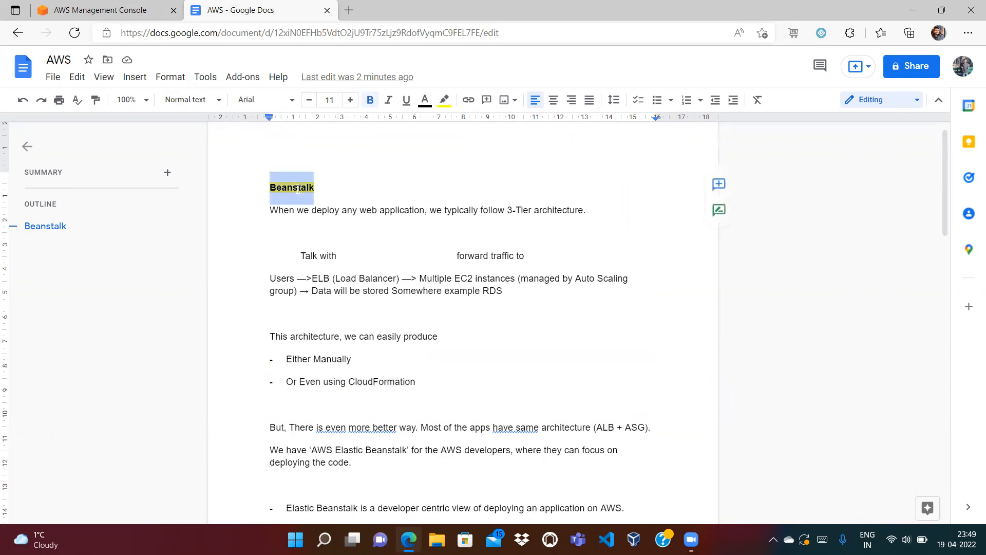
pyautogui.click(369, 381)
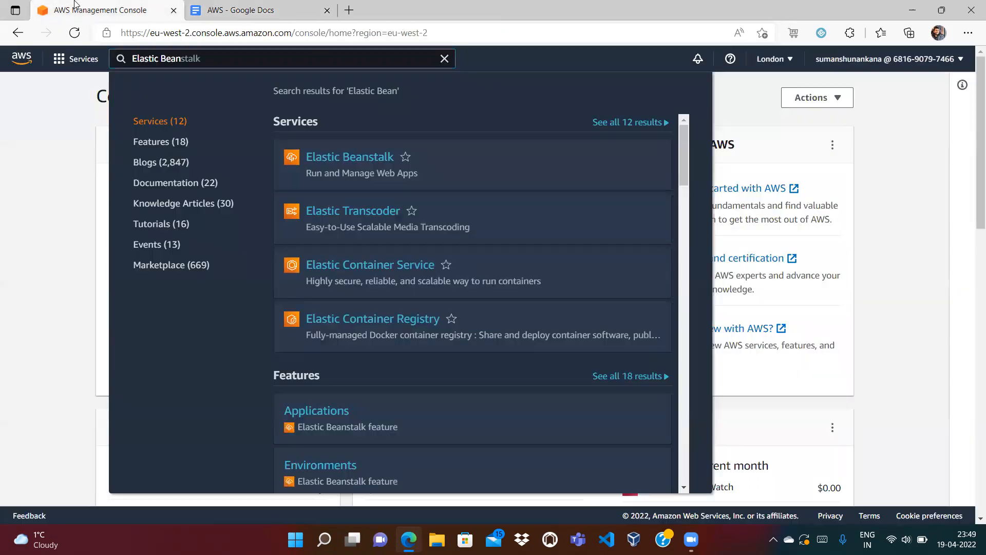
# Open Elastic Beanstalk from the search results and choose Create Application.
pyautogui.click(100, 10)
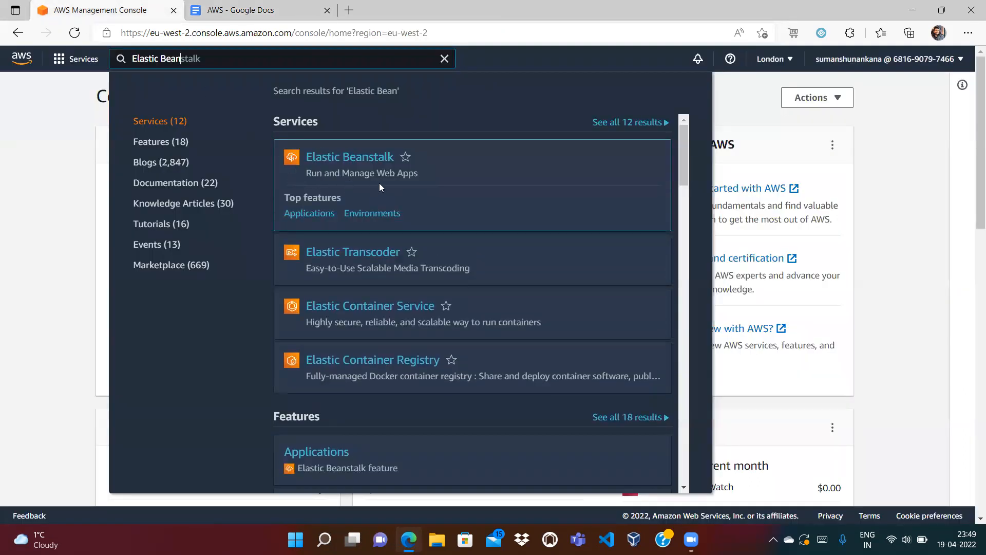
pyautogui.click(333, 161)
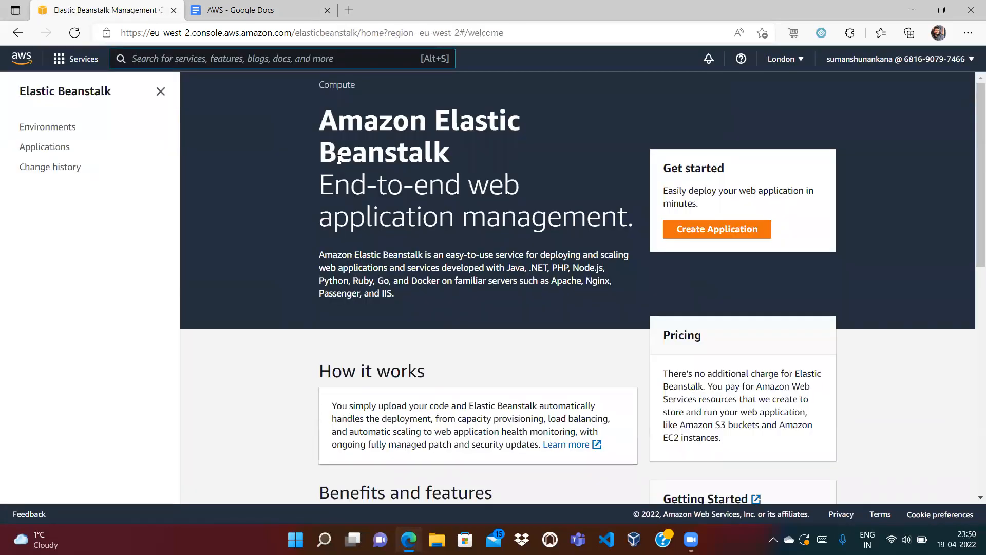
pyautogui.click(678, 238)
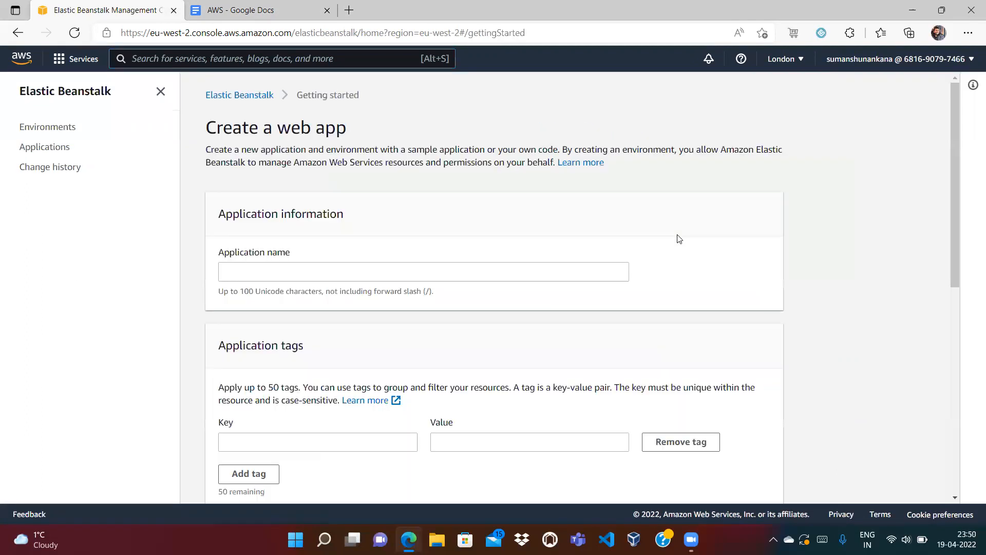
# Name the app my_beanstalk_application and add an Owner tag with the owner's e-mail as value.
pyautogui.click(471, 272)
pyautogui.write('my_beanstalk_application')
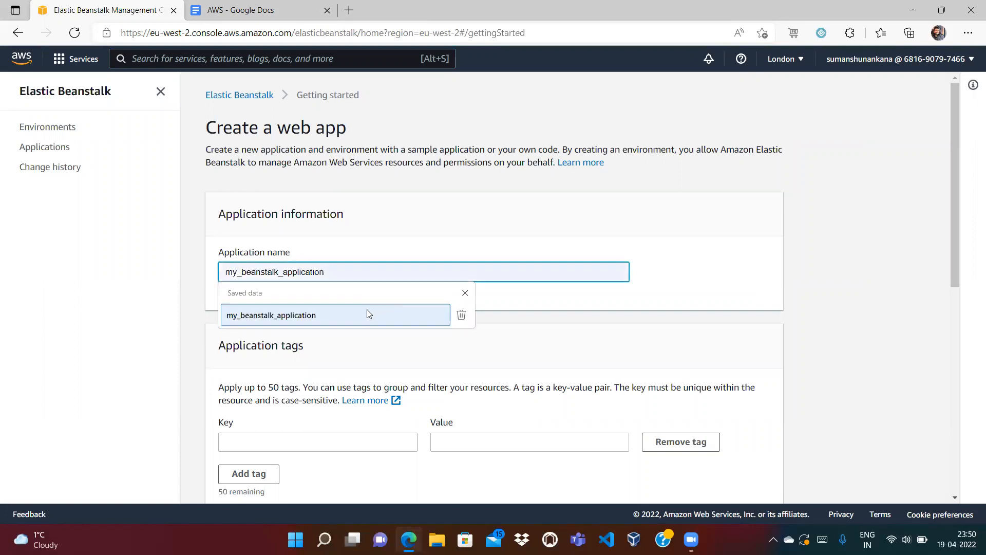
pyautogui.click(367, 310)
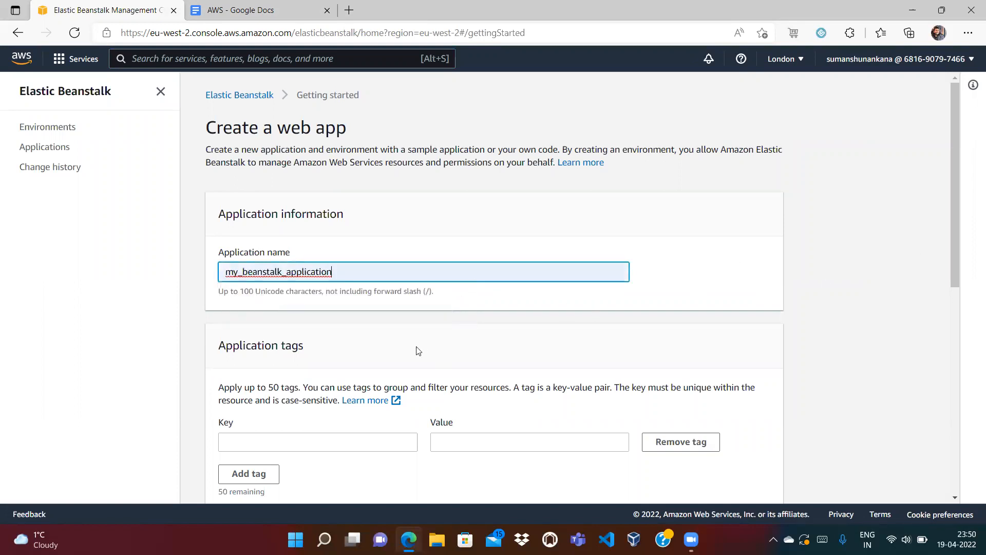
pyautogui.click(272, 449)
pyautogui.write('Ow')
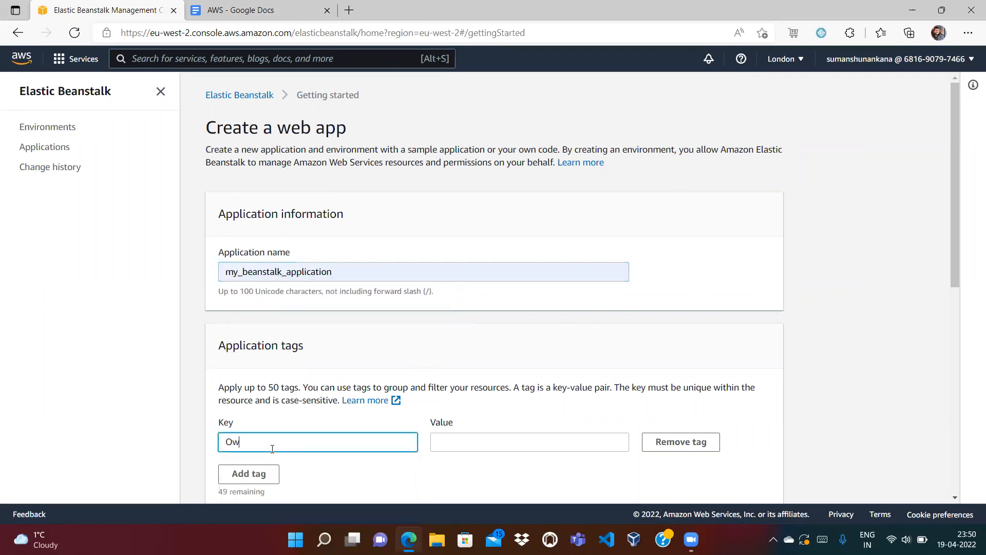
pyautogui.write('ener')
pyautogui.press('Tab')
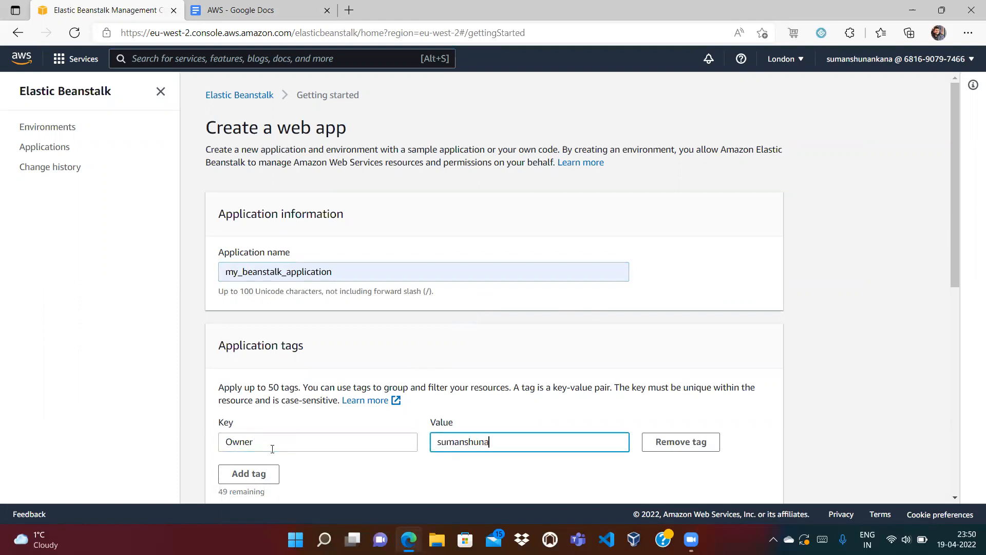
# Scroll down the form and review the supported-platforms list in the Google Docs notes.
pyautogui.scroll(-1, 956, 293)
pyautogui.scroll(-5, 956, 293)
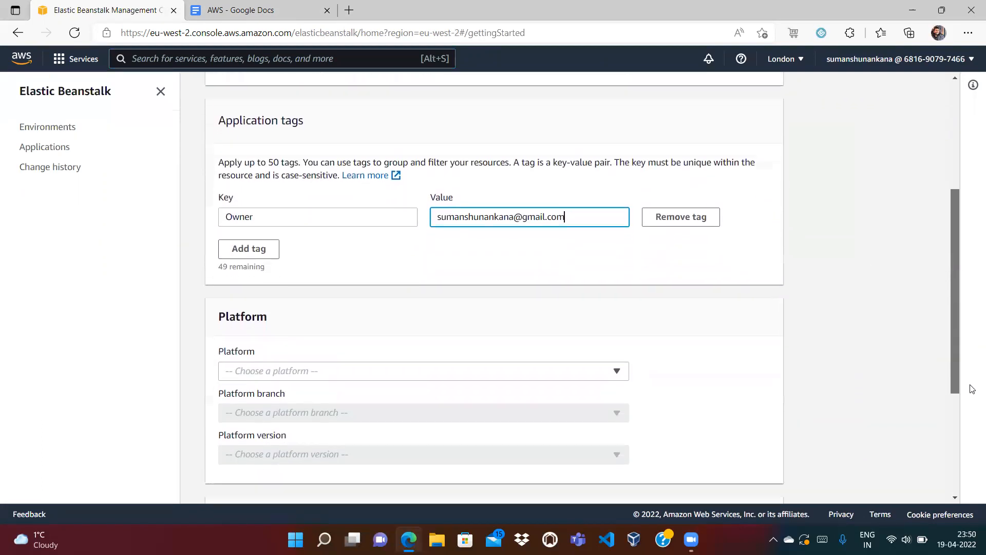
pyautogui.click(313, 8)
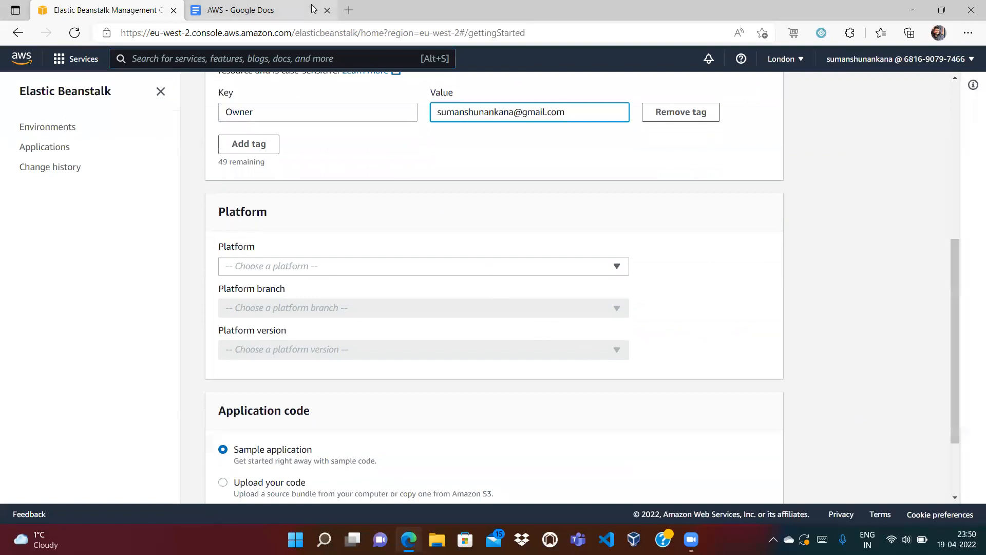
pyautogui.moveTo(944, 190); pyautogui.dragTo(956, 343)
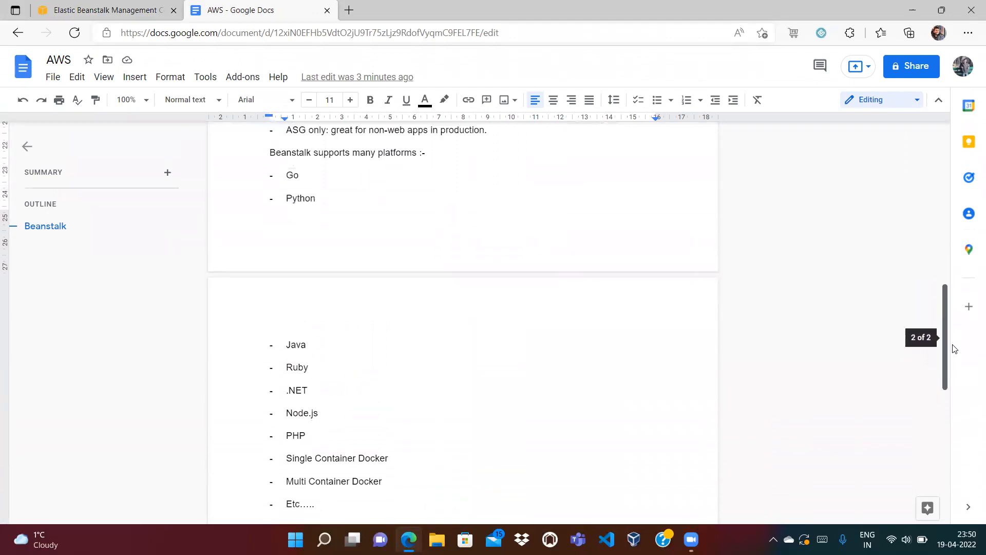
# Choose Python as platform, keeping Python 3.8 on 64bit Amazon Linux 2, version 3.3.12.
pyautogui.click(132, 7)
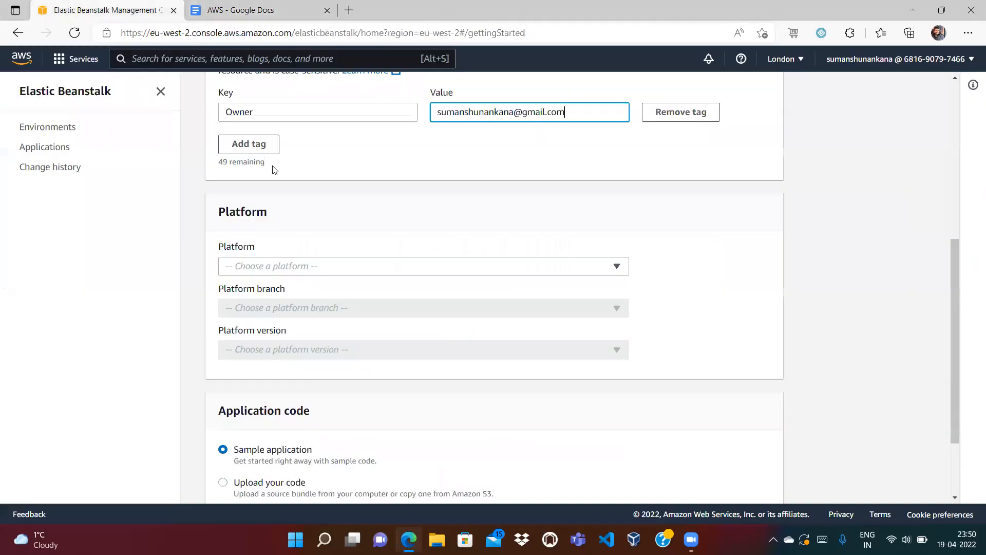
pyautogui.click(292, 267)
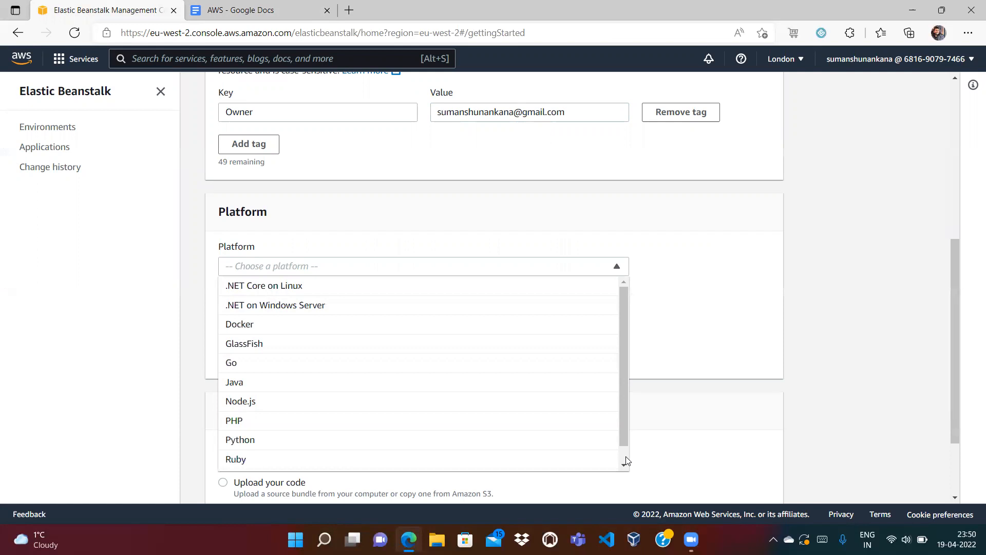
pyautogui.scroll(-1, 285, 465)
pyautogui.click(248, 422)
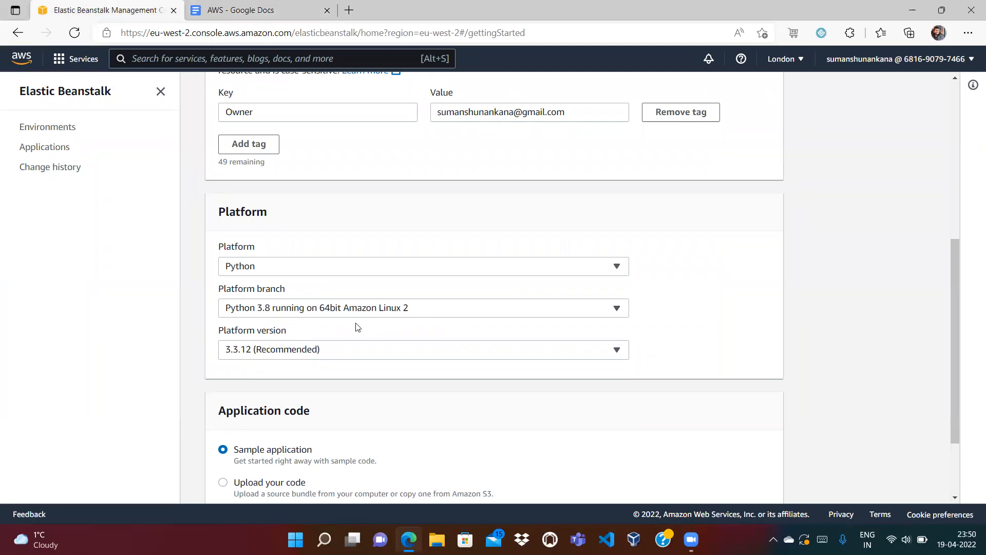
pyautogui.click(243, 351)
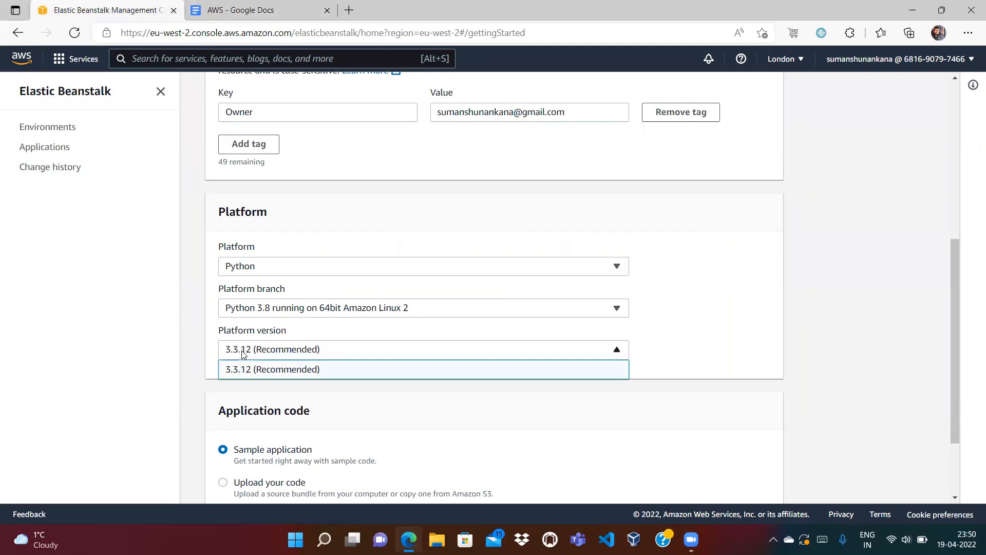
pyautogui.click(243, 352)
pyautogui.click(243, 351)
pyautogui.click(243, 351)
pyautogui.click(243, 352)
pyautogui.click(243, 352)
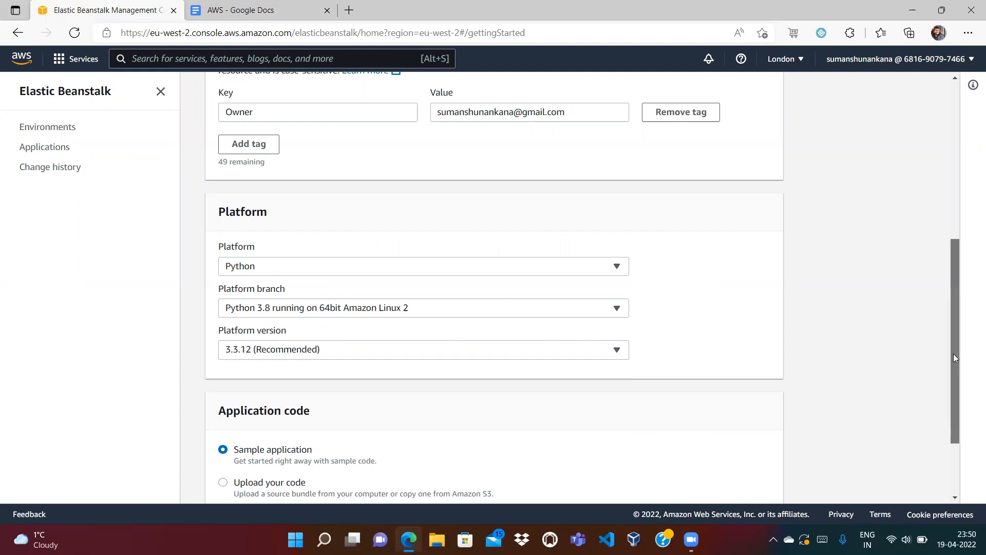
pyautogui.moveTo(953, 355); pyautogui.dragTo(958, 418)
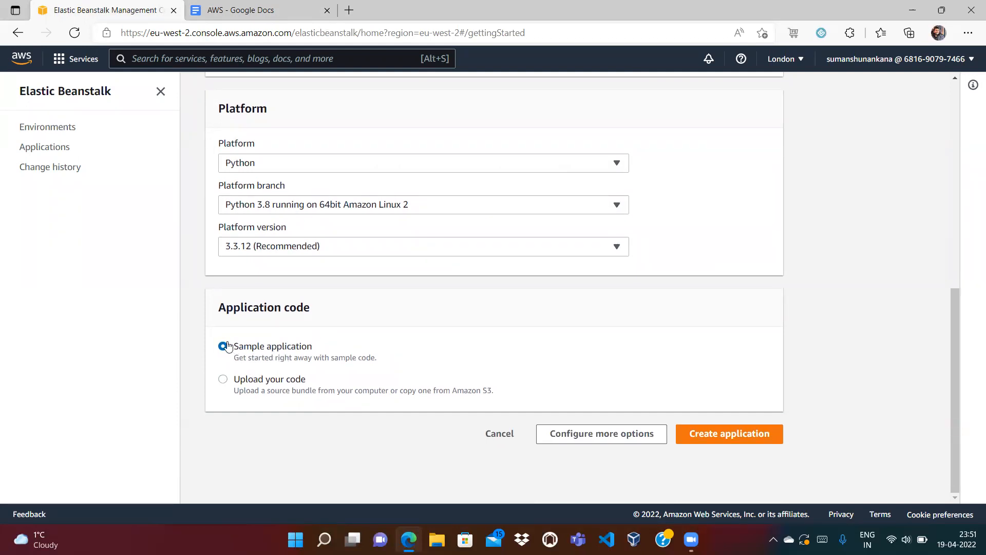
pyautogui.click(224, 381)
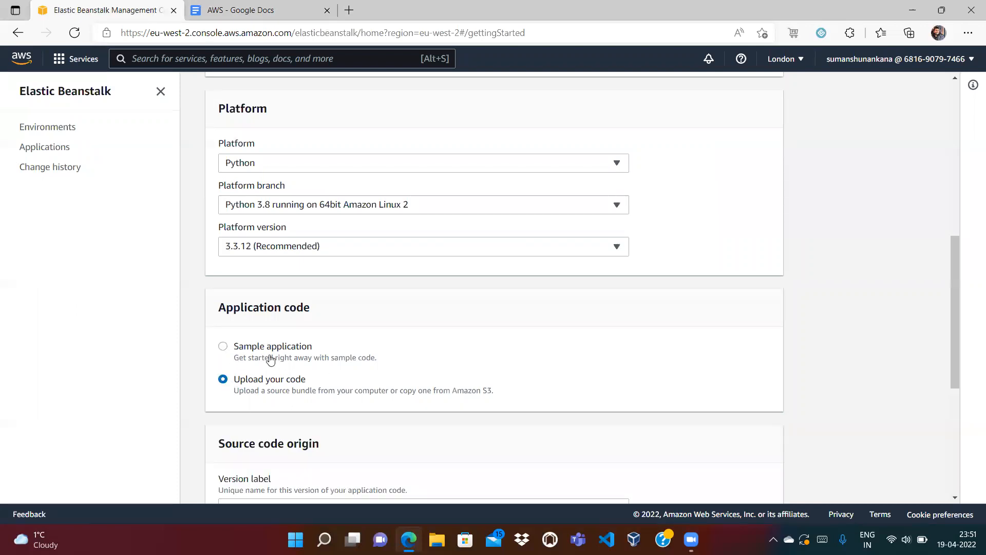
pyautogui.click(224, 353)
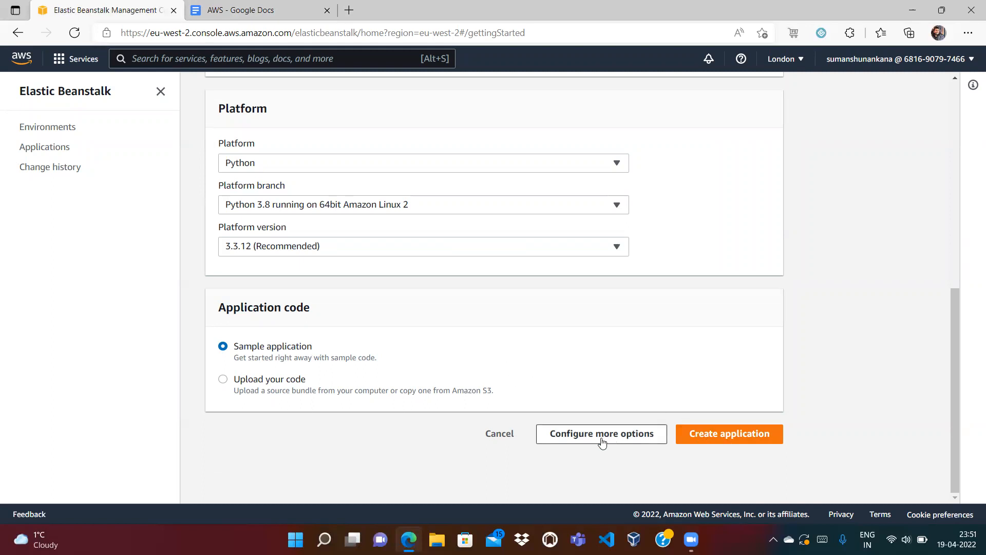
pyautogui.scroll(8, 955, 254)
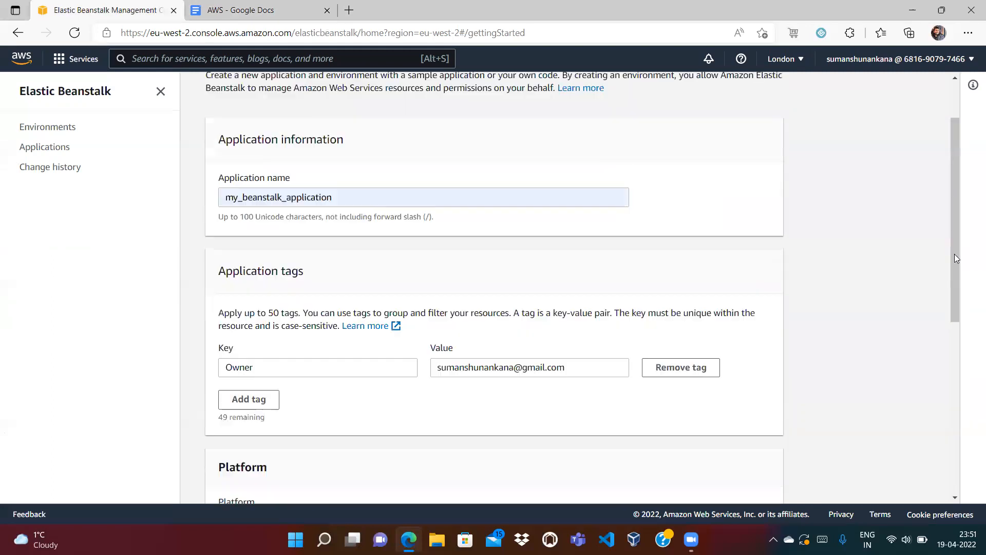
pyautogui.moveTo(955, 234); pyautogui.dragTo(962, 486)
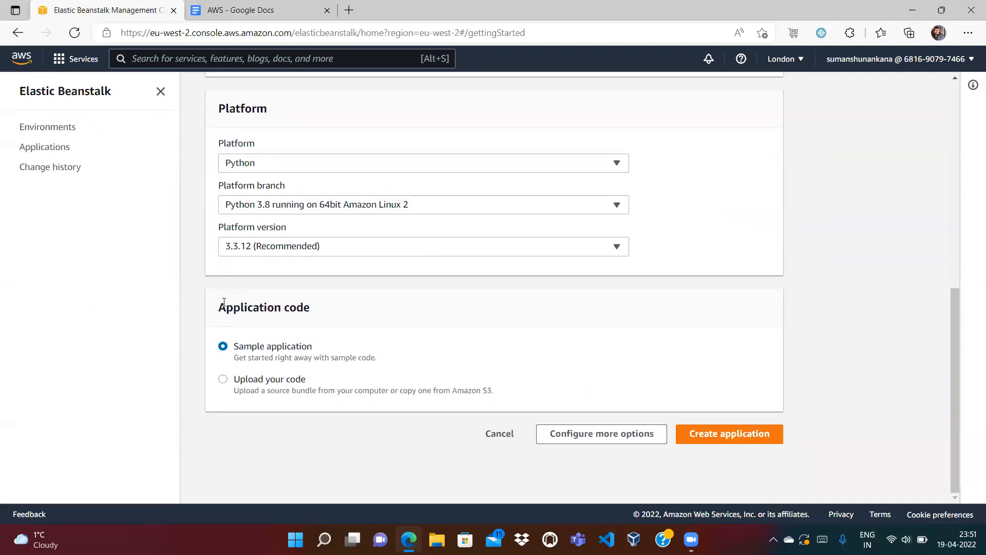
pyautogui.click(579, 439)
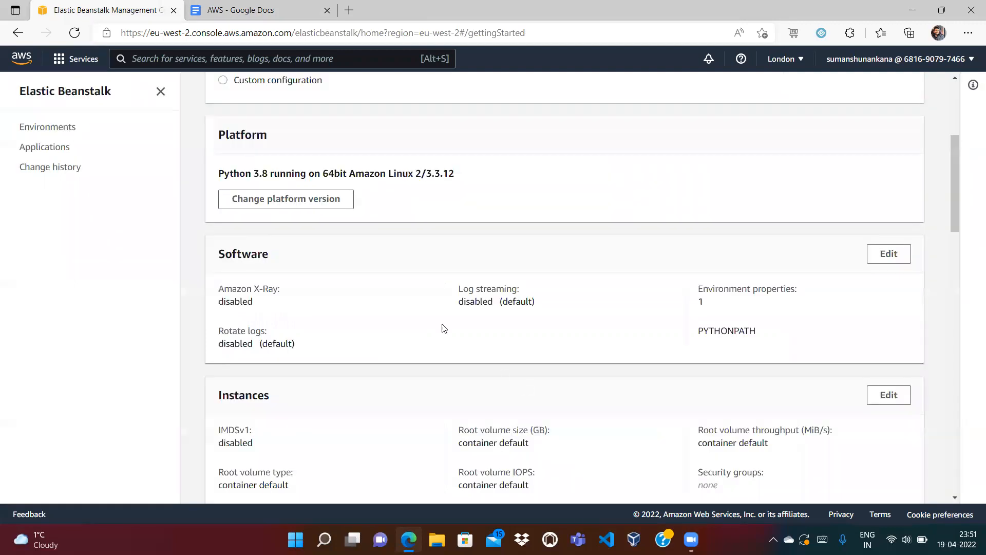
pyautogui.moveTo(953, 208); pyautogui.dragTo(951, 134)
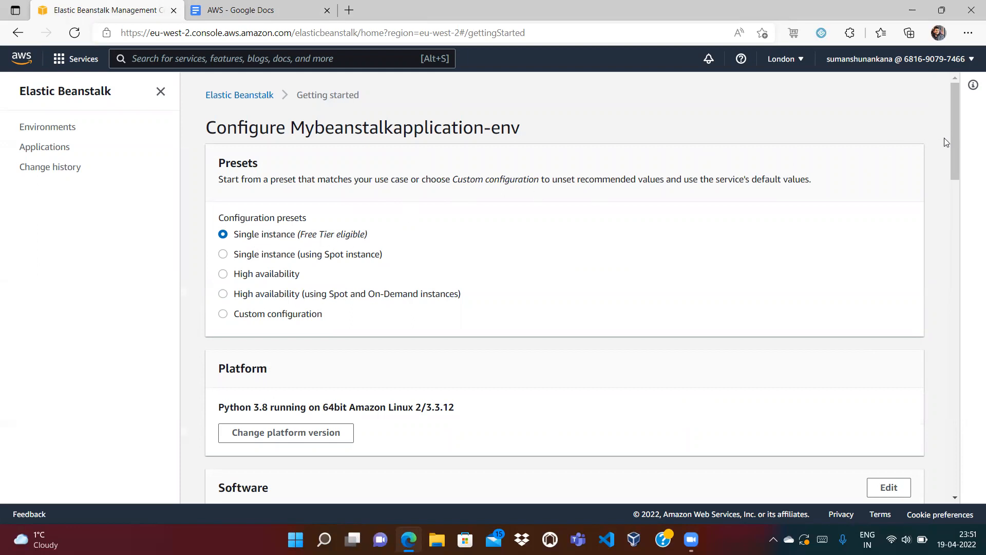
pyautogui.moveTo(953, 134); pyautogui.dragTo(968, 510)
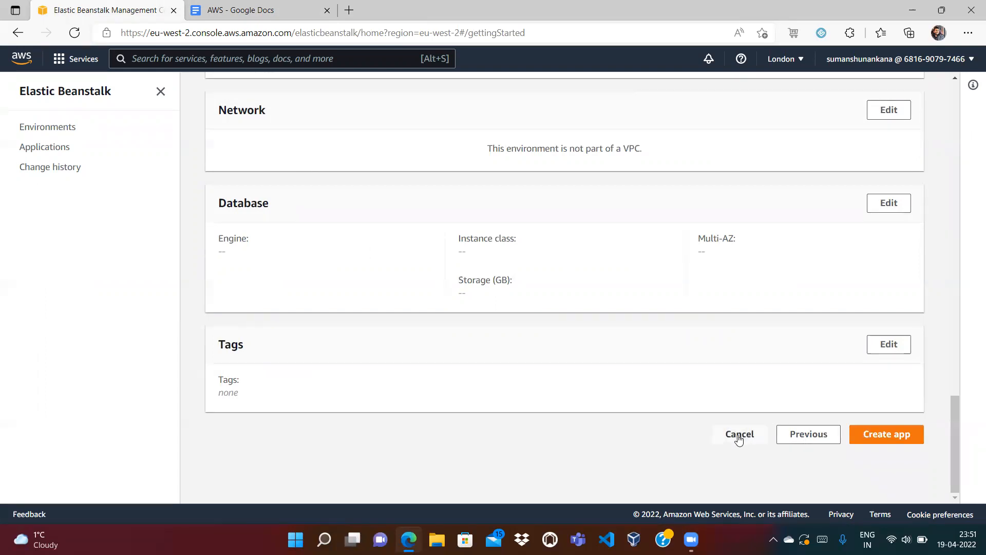
pyautogui.click(809, 437)
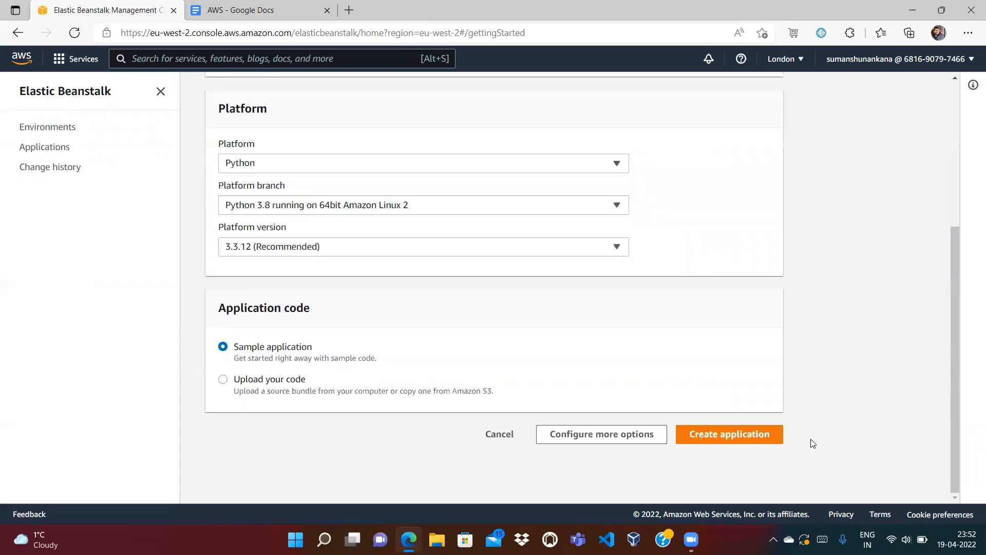
# Create the application with sample code and open CloudFormation in a new browser tab.
pyautogui.click(679, 435)
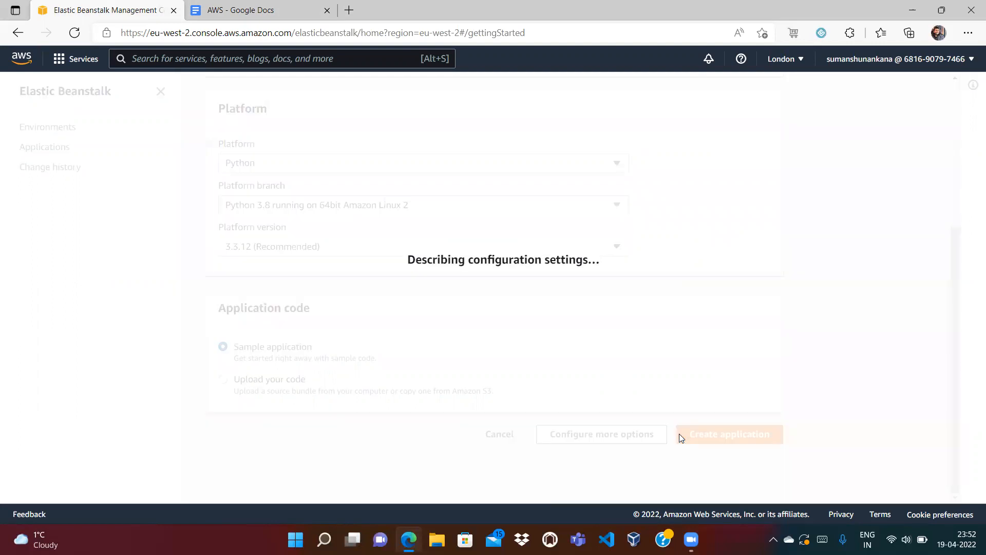
pyautogui.click(272, 59)
pyautogui.write('Cloud')
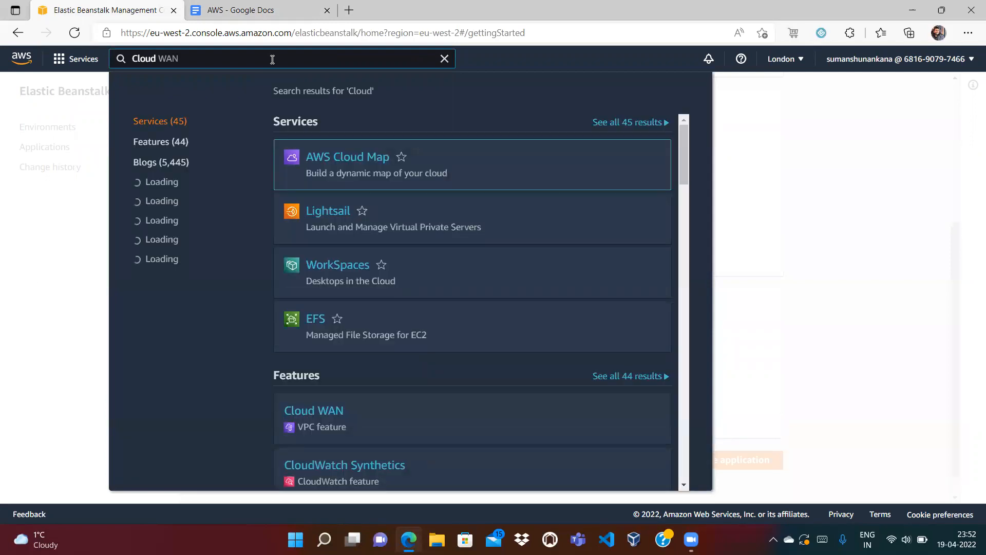
pyautogui.write('Form')
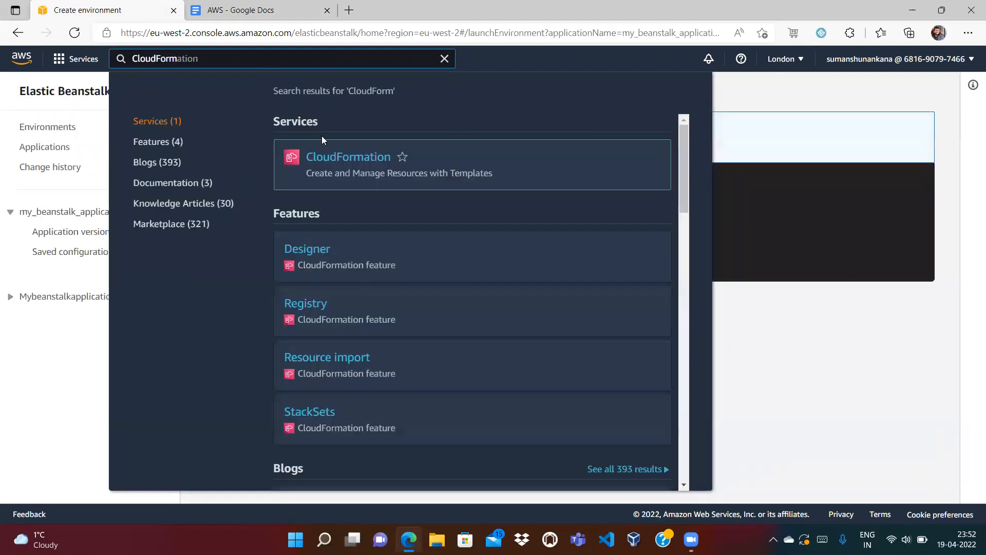
pyautogui.rightClick(343, 157)
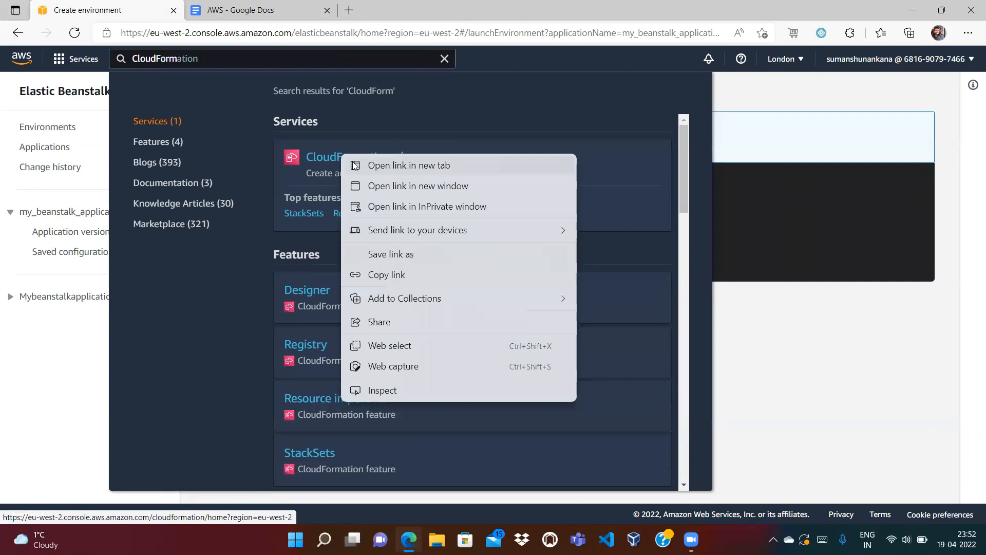
pyautogui.click(354, 165)
# Open the EC2 and S3 consoles in new tabs, then go to the CloudFormation tab.
pyautogui.hotkey('ctrl', 'a')
pyautogui.write('EC2')
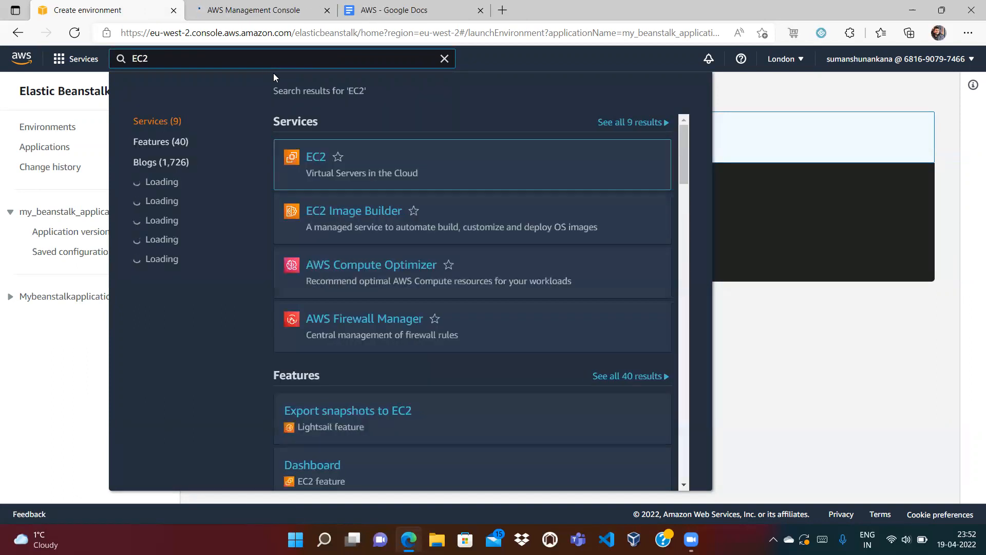
pyautogui.rightClick(307, 157)
pyautogui.click(327, 169)
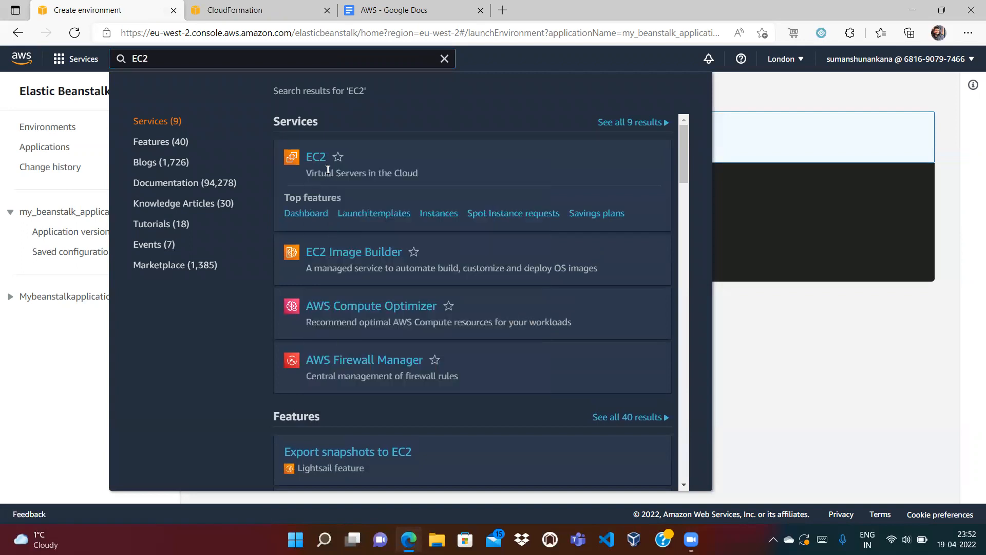
pyautogui.click(210, 60)
pyautogui.write('S3')
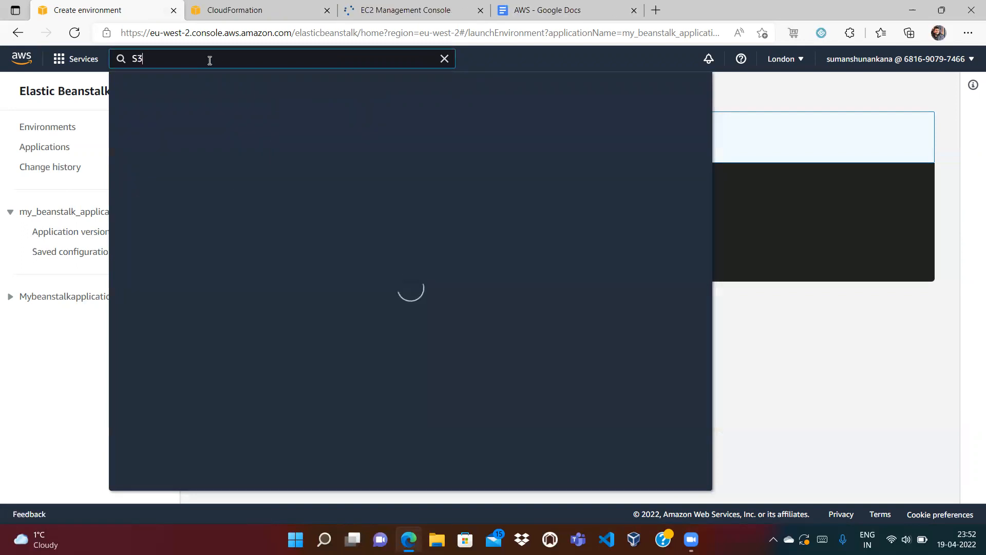
pyautogui.rightClick(306, 154)
pyautogui.click(332, 169)
pyautogui.click(444, 59)
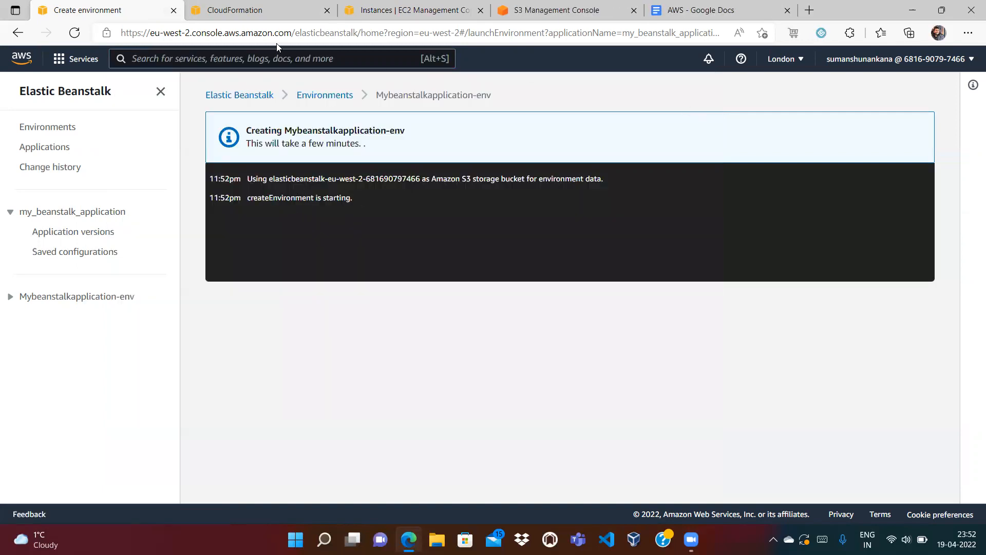
pyautogui.click(275, 7)
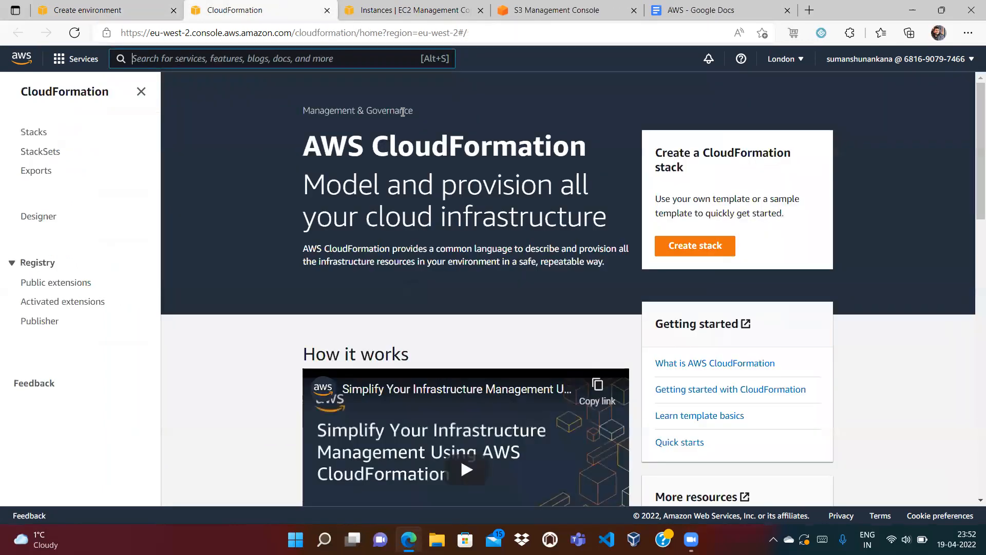
# Open the Events tab of stack awseb-e-myz63ffxyg-stack from the Stacks list.
pyautogui.click(31, 135)
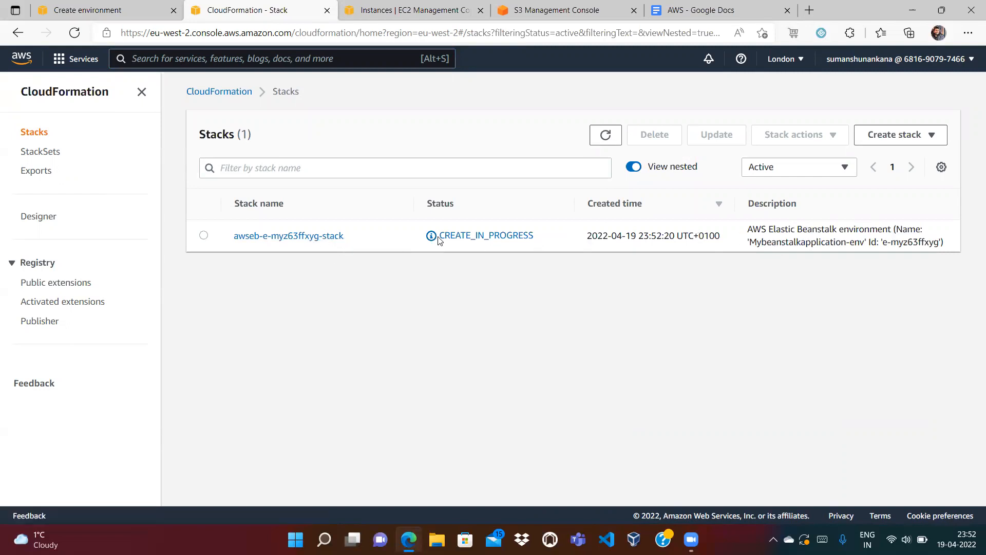
pyautogui.click(299, 237)
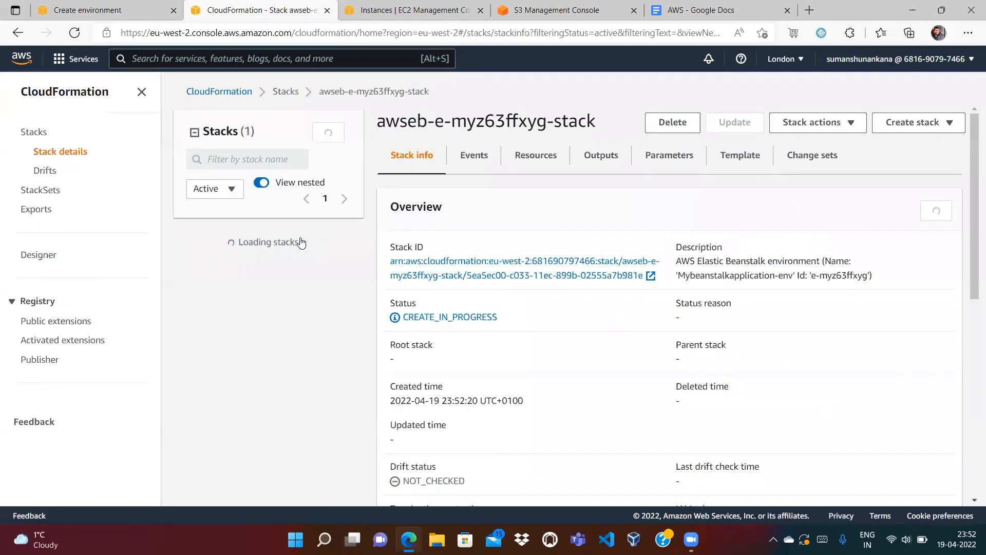
pyautogui.click(469, 155)
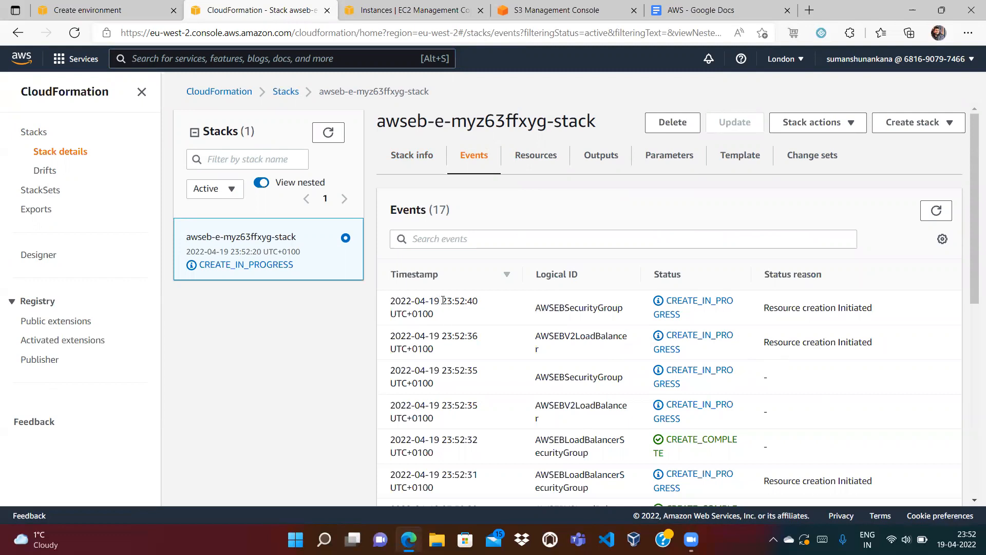
# Scroll through the stack's 17 CREATE_IN_PROGRESS events, highlighting the top rows.
pyautogui.moveTo(441, 301); pyautogui.dragTo(473, 300)
pyautogui.click(495, 278)
pyautogui.moveTo(493, 209); pyautogui.dragTo(939, 424)
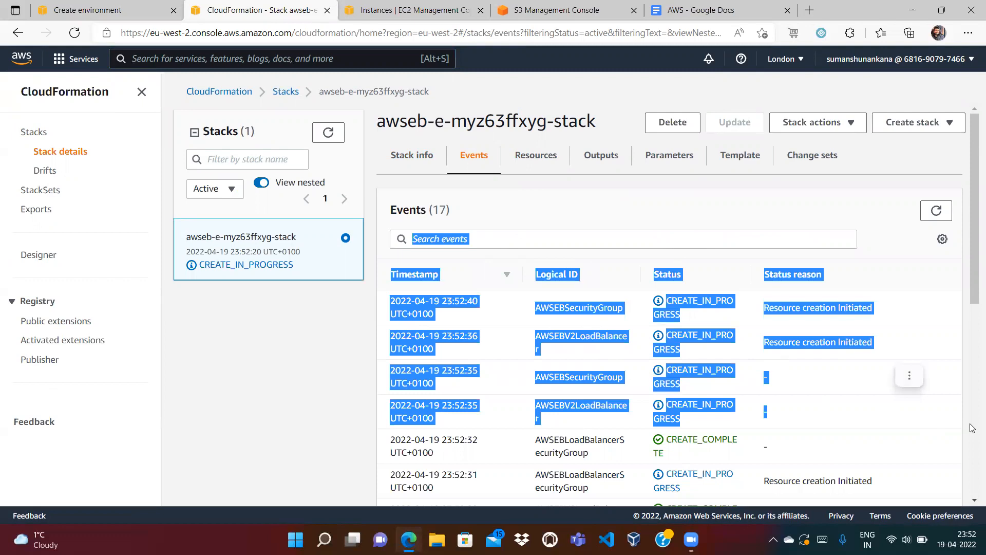
pyautogui.scroll(-5, 970, 423)
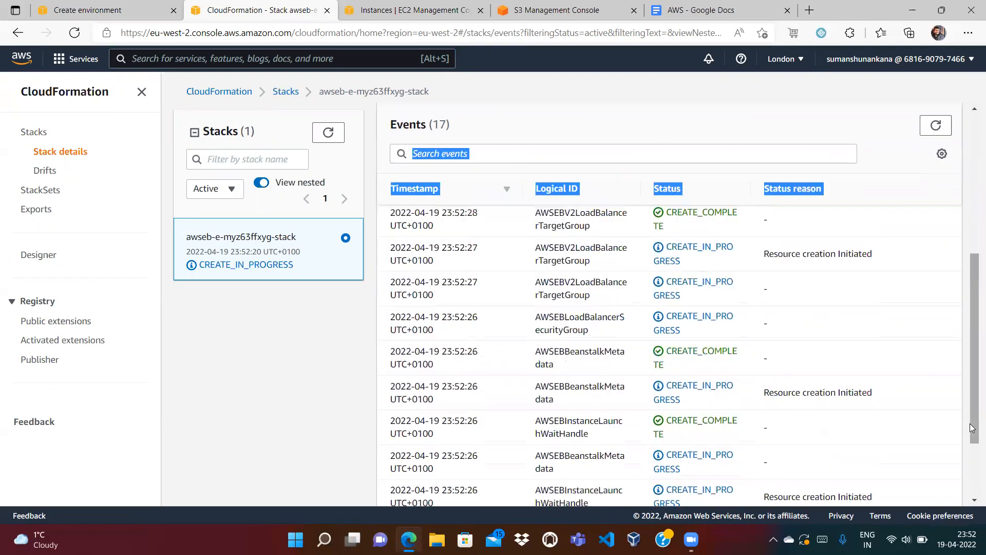
pyautogui.rightClick(970, 496)
pyautogui.scroll(-1, 972, 502)
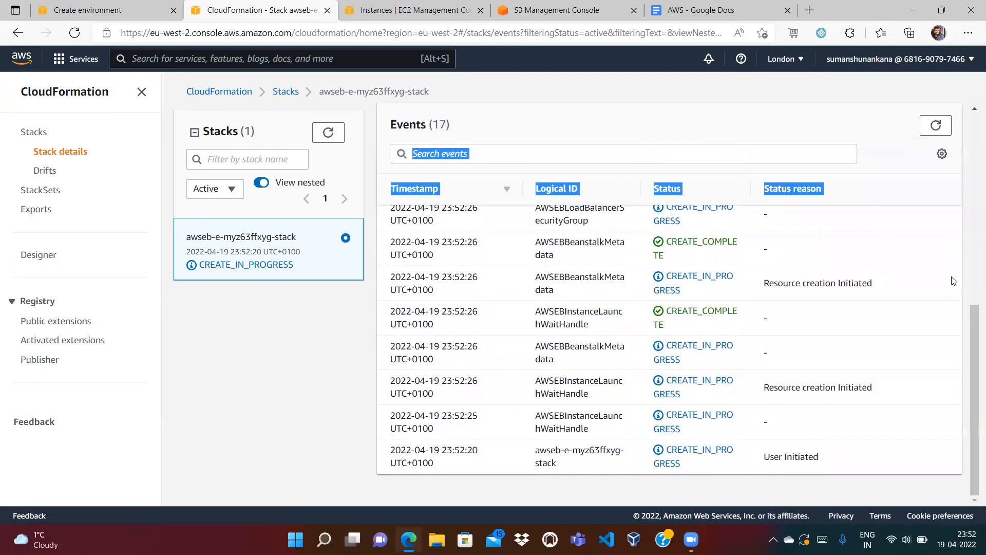
pyautogui.scroll(5, 972, 226)
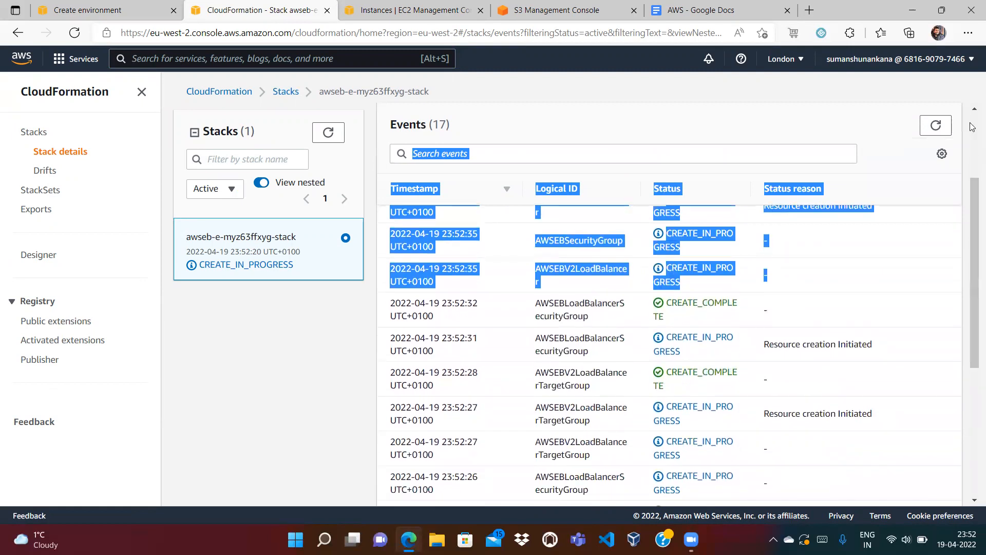
pyautogui.rightClick(972, 128)
pyautogui.click(945, 98)
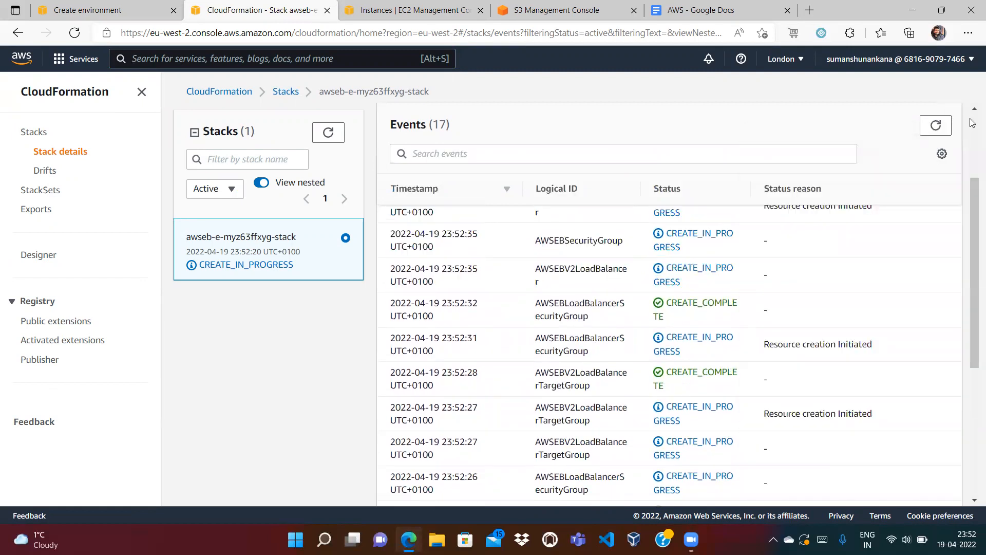
pyautogui.scroll(3, 972, 123)
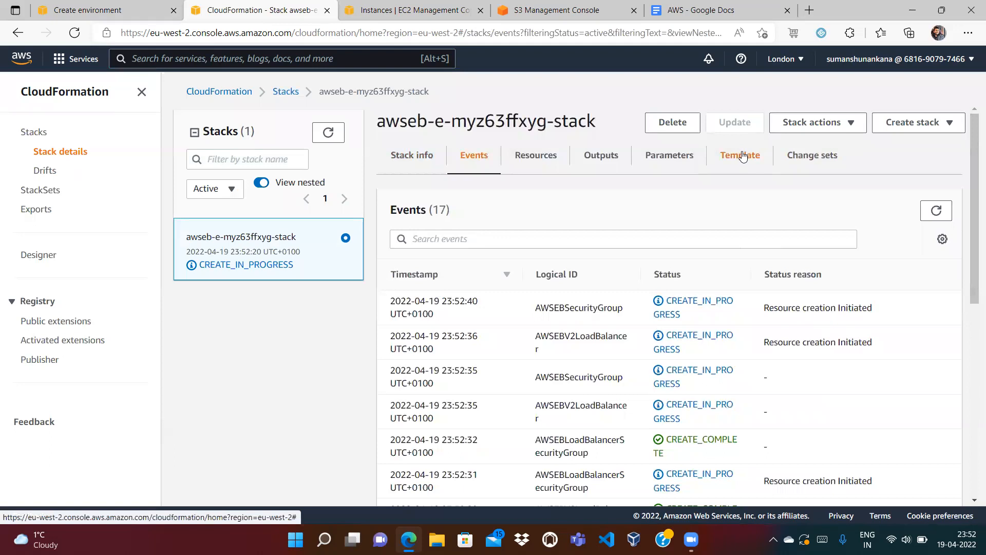
# View the stack's template as an enlarged resource diagram in CloudFormation Designer, then leave without saving.
pyautogui.click(742, 157)
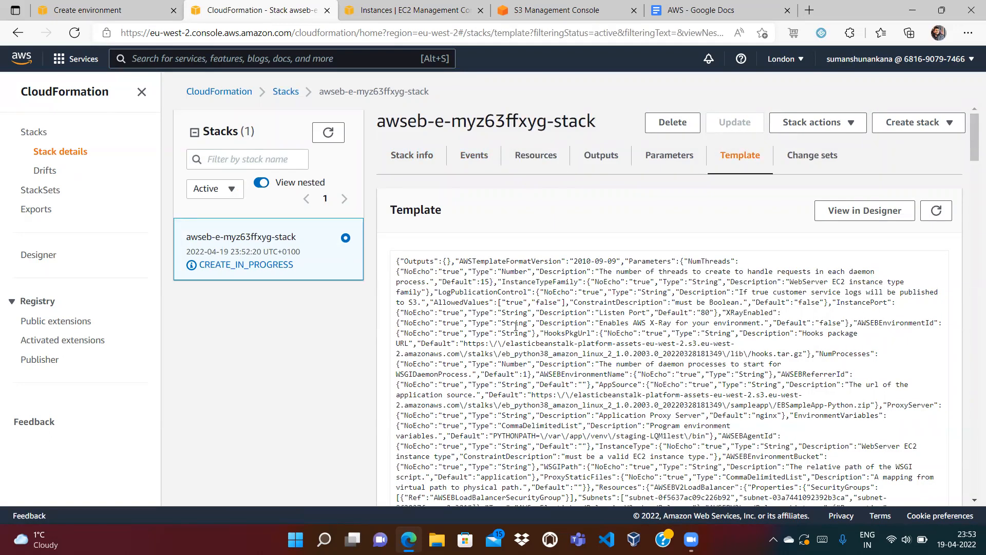
pyautogui.click(871, 214)
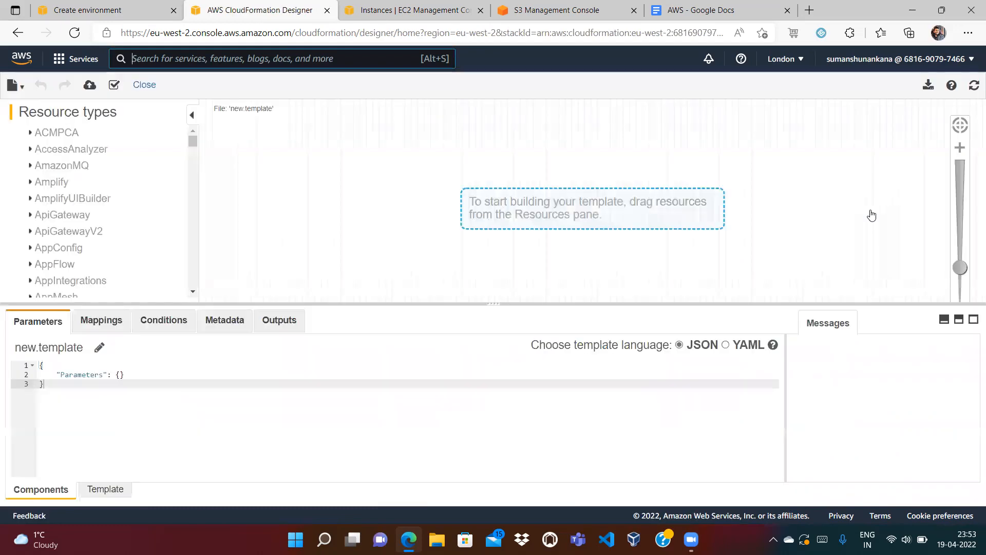
pyautogui.click(944, 319)
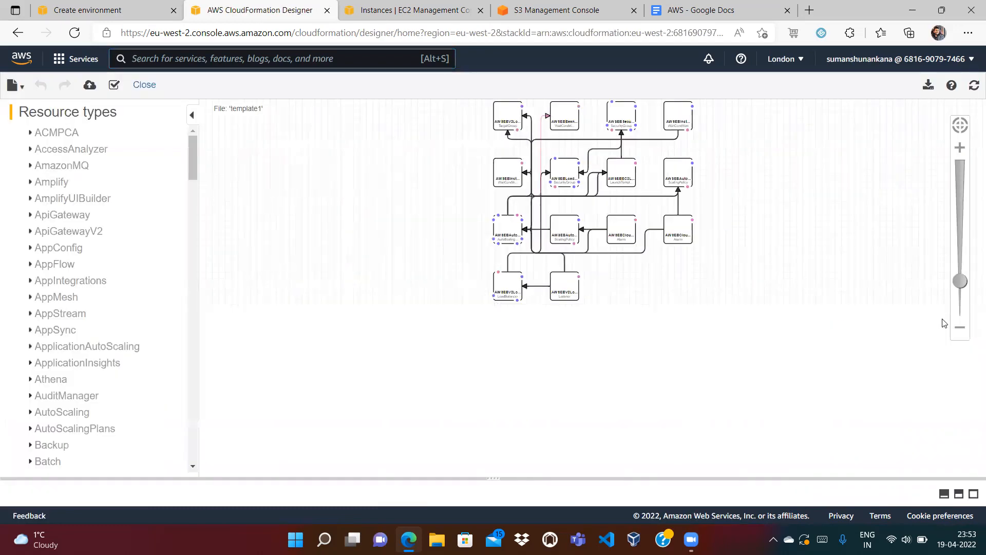
pyautogui.click(958, 145)
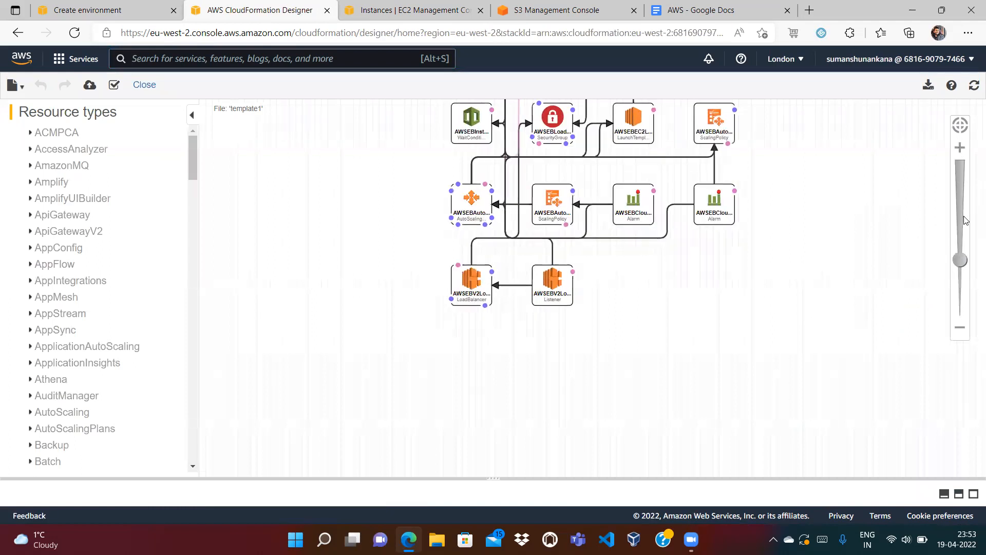
pyautogui.moveTo(836, 204); pyautogui.dragTo(811, 321)
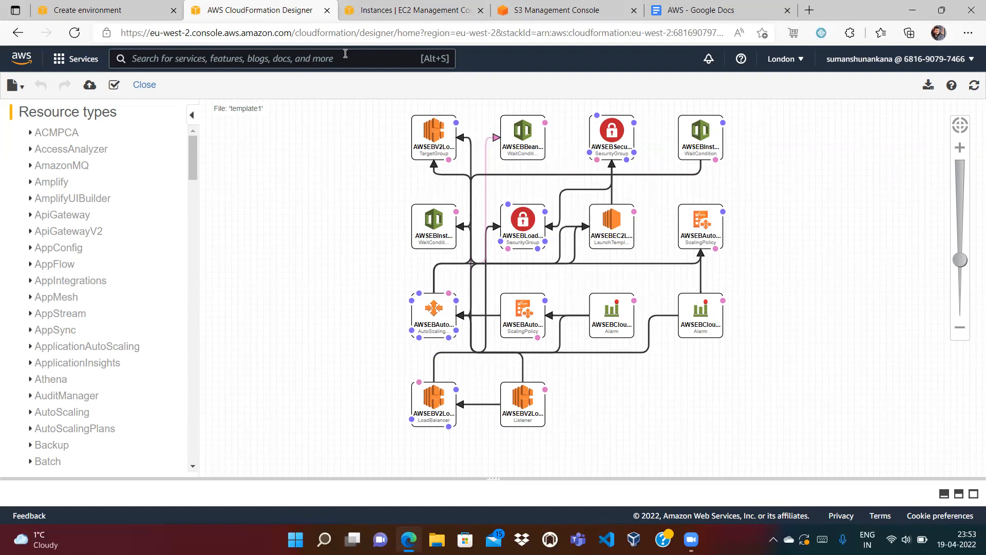
pyautogui.click(144, 85)
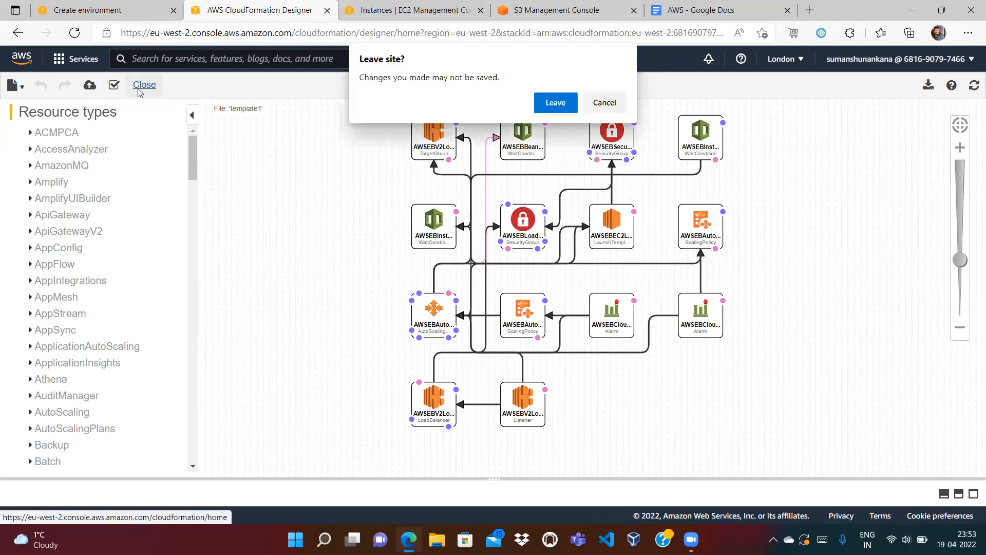
pyautogui.click(555, 103)
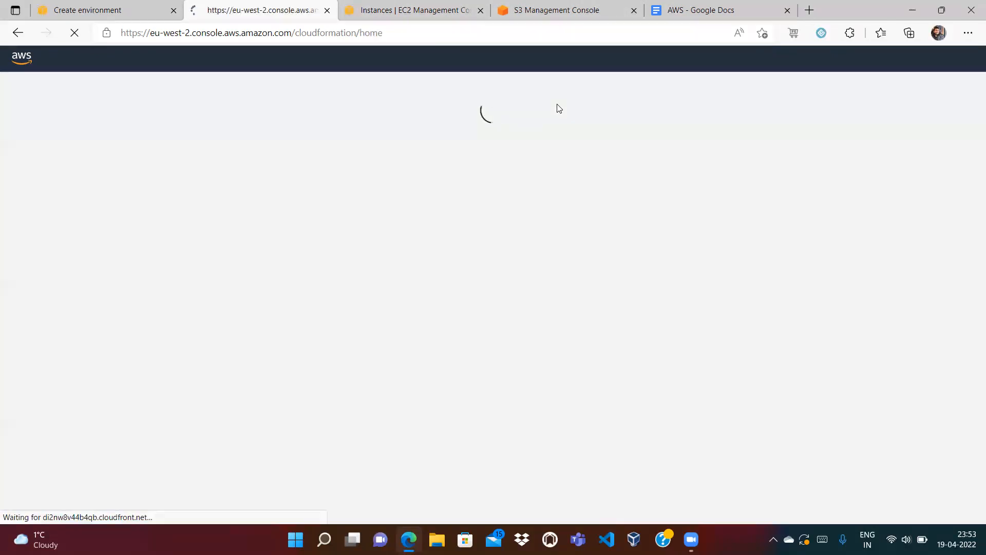
# Refresh the EC2 Instances list to show the new instance and widen its Name column.
pyautogui.click(435, 7)
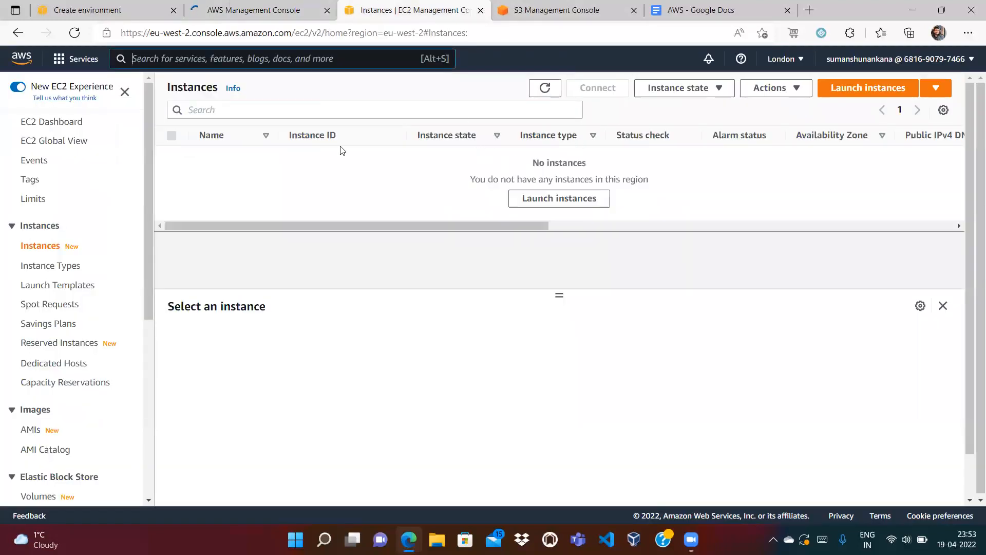
pyautogui.click(545, 90)
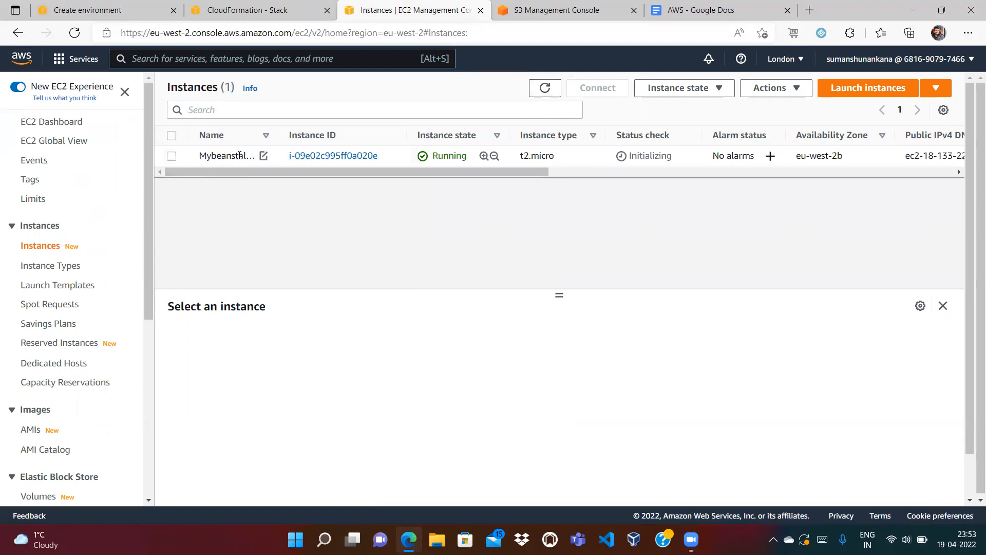
pyautogui.moveTo(274, 132); pyautogui.dragTo(353, 132)
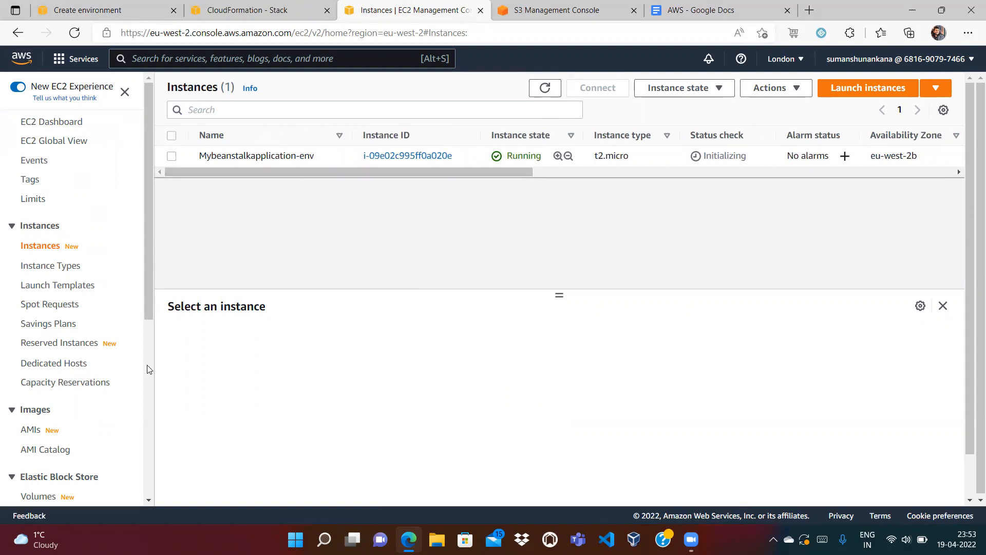
pyautogui.scroll(-6, 148, 368)
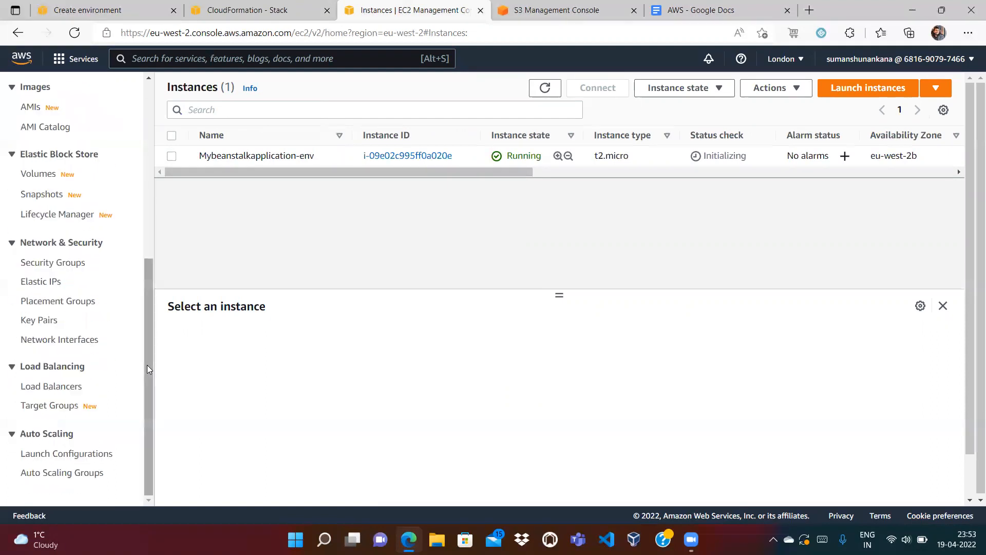
# Review the Auto Scaling groups and target groups, then return to the CloudFormation stack list.
pyautogui.click(78, 471)
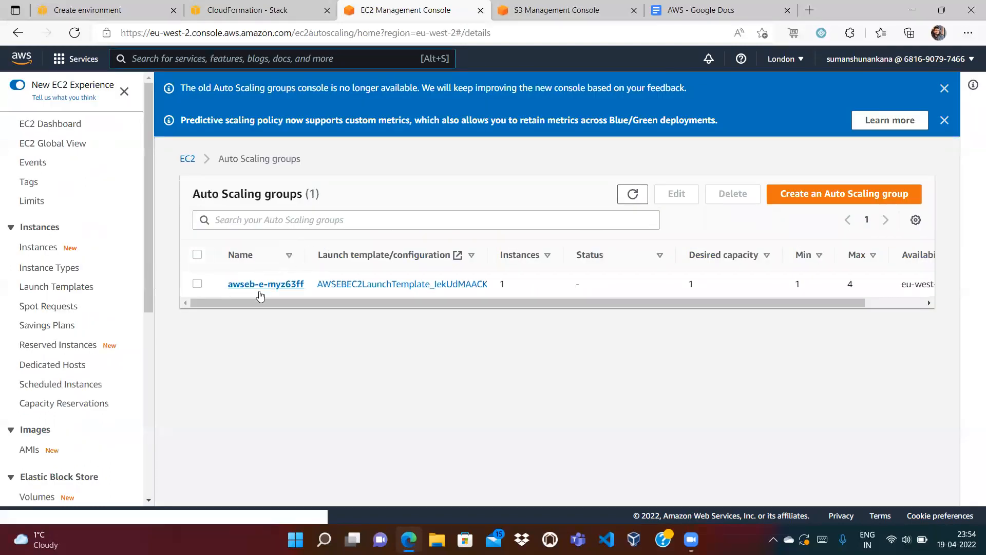
pyautogui.scroll(-6, 149, 477)
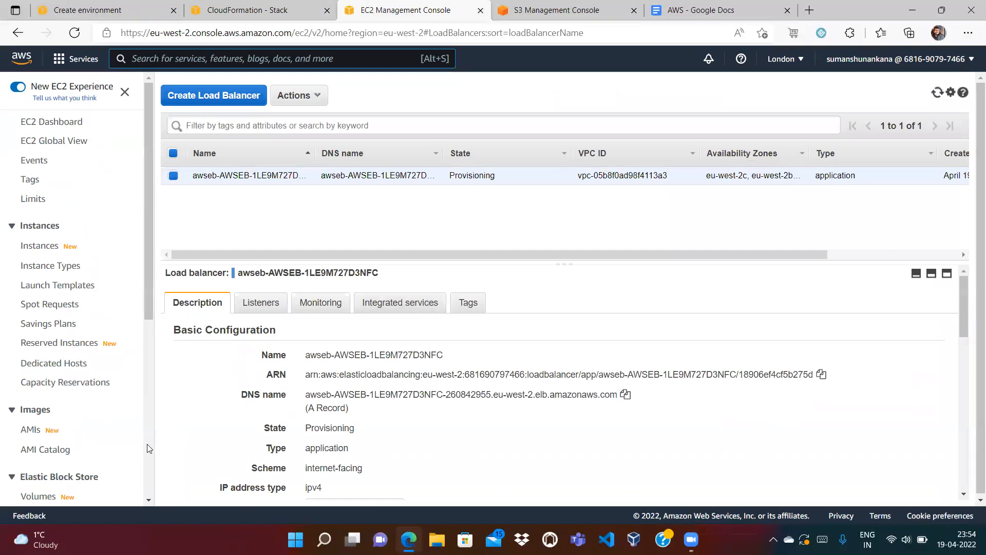
pyautogui.scroll(-5, 147, 444)
pyautogui.click(53, 475)
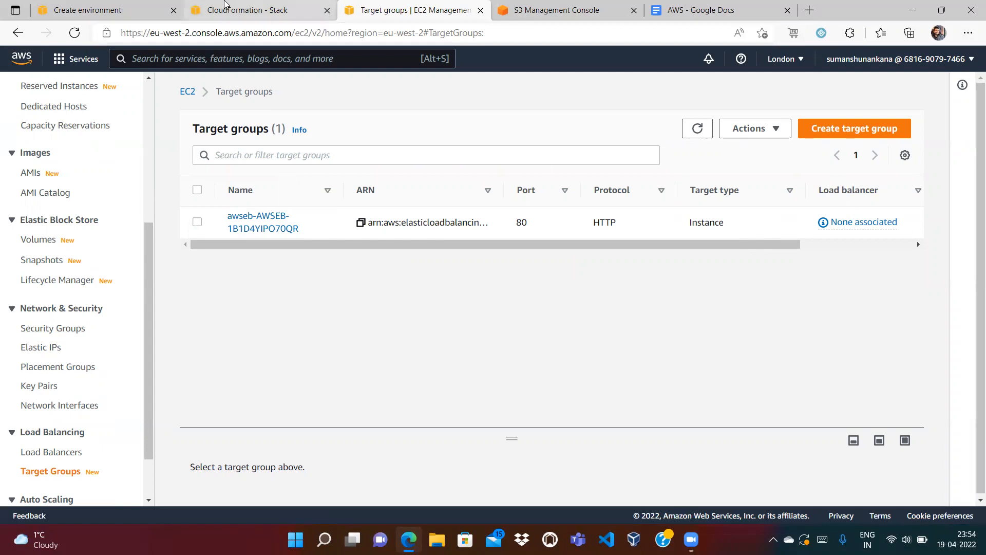
pyautogui.click(225, 4)
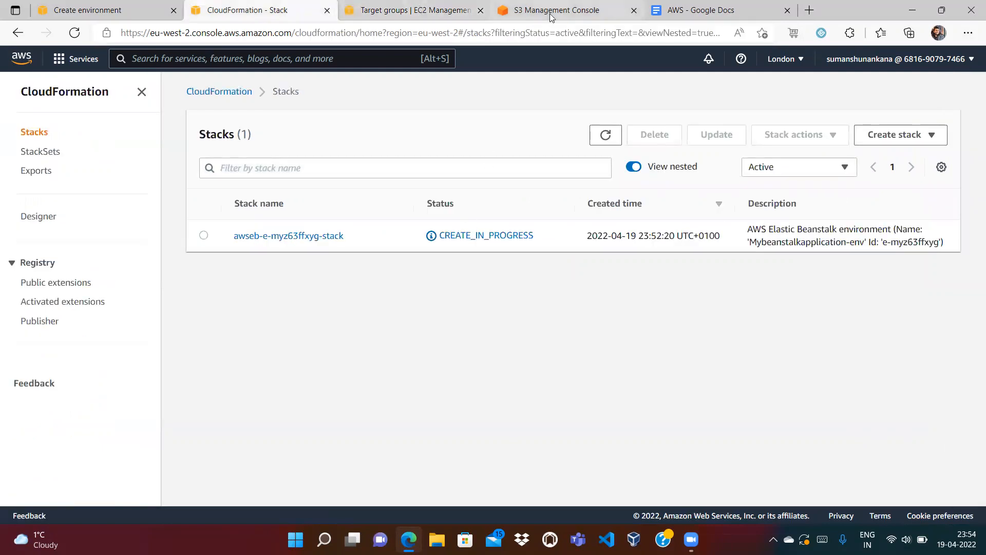
# Show the EC2 Security Groups list with the two Beanstalk groups and the default VPC group.
pyautogui.click(550, 13)
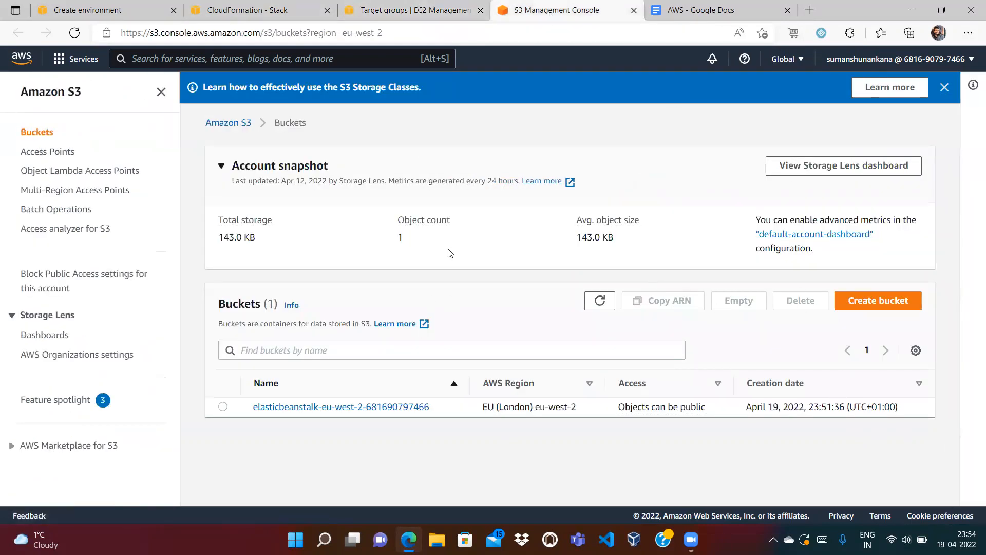
pyautogui.click(457, 7)
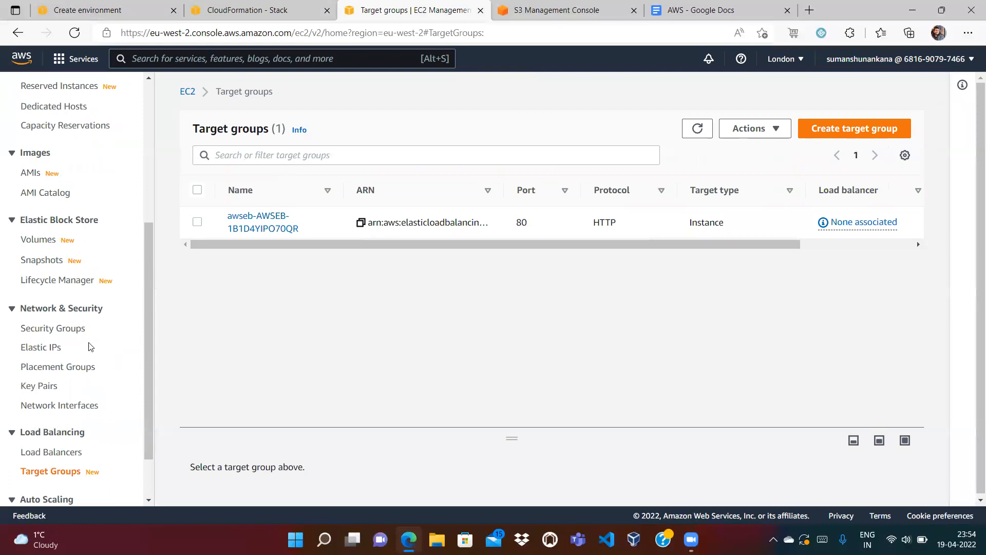
pyautogui.click(45, 330)
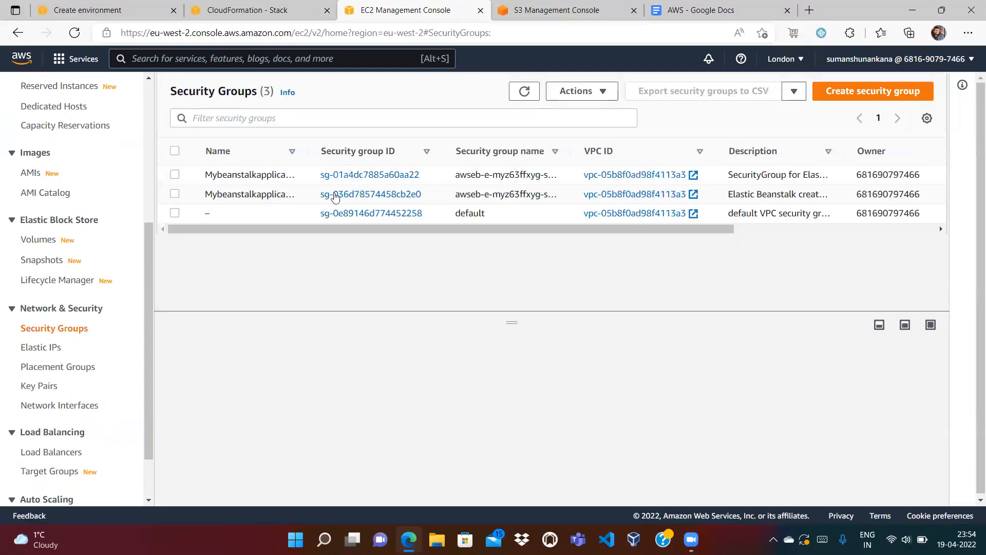
# Widen the Name column and review the first Beanstalk security group's HTTP port 80 inbound rule.
pyautogui.moveTo(310, 152); pyautogui.dragTo(391, 152)
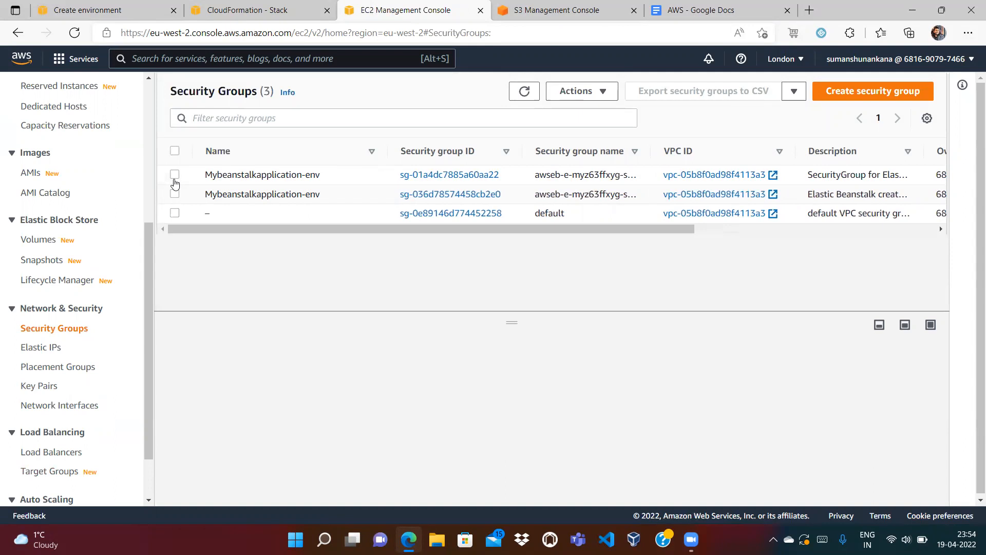
pyautogui.click(175, 175)
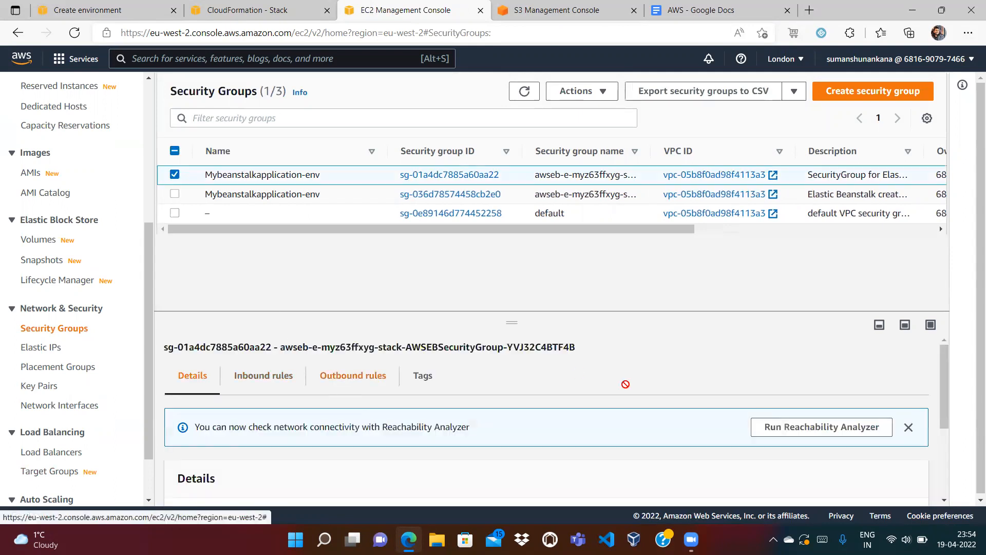
pyautogui.scroll(-3, 936, 457)
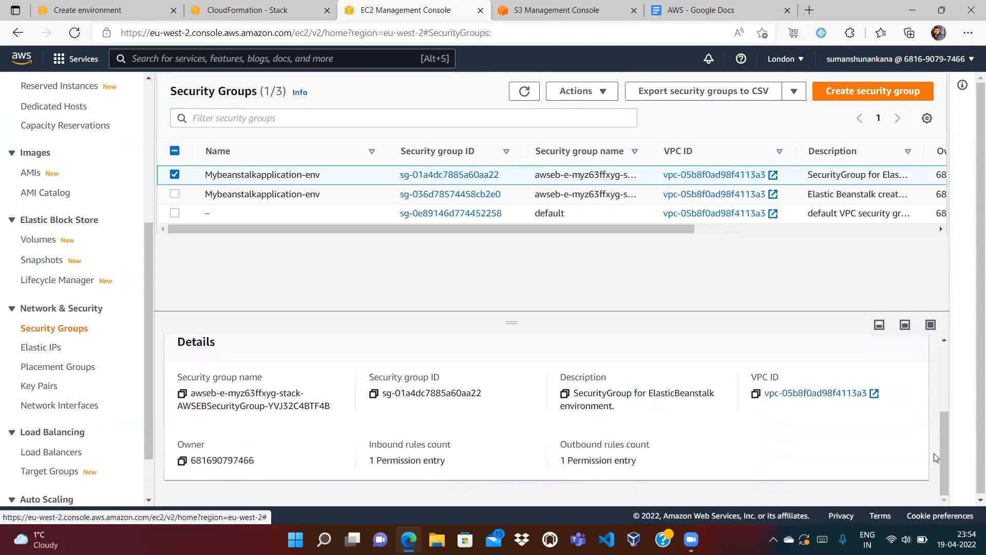
pyautogui.scroll(3, 935, 457)
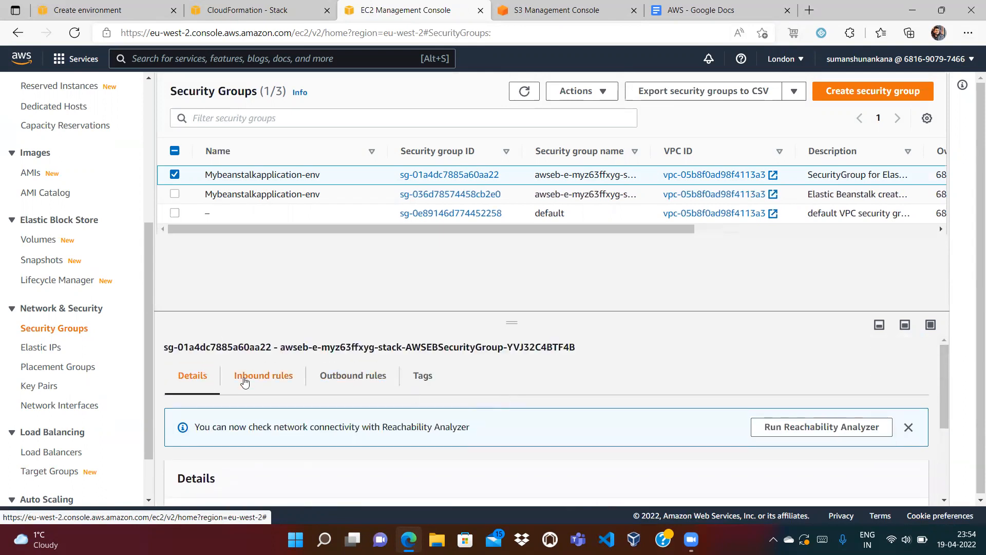
pyautogui.click(245, 383)
pyautogui.scroll(-2, 944, 479)
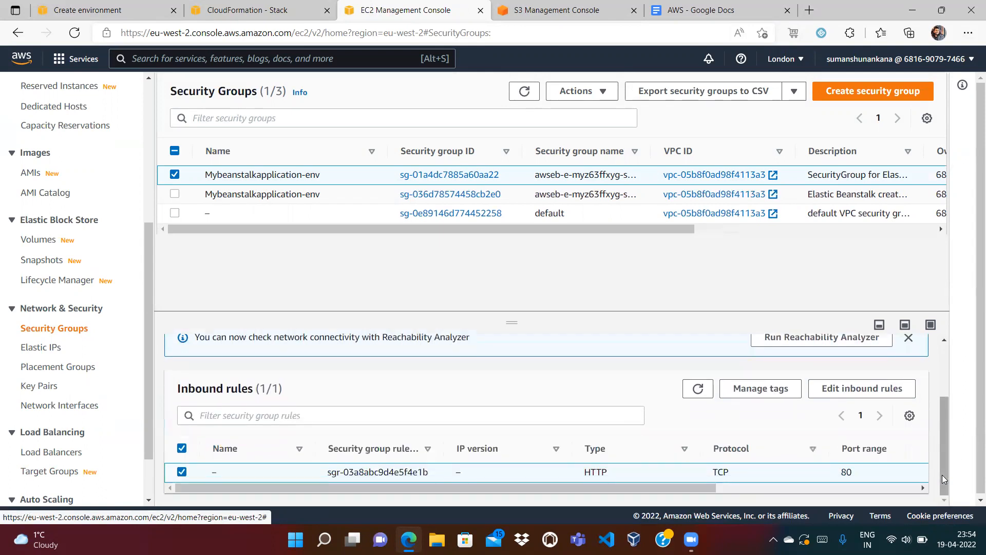
pyautogui.hscroll(5, 750, 480)
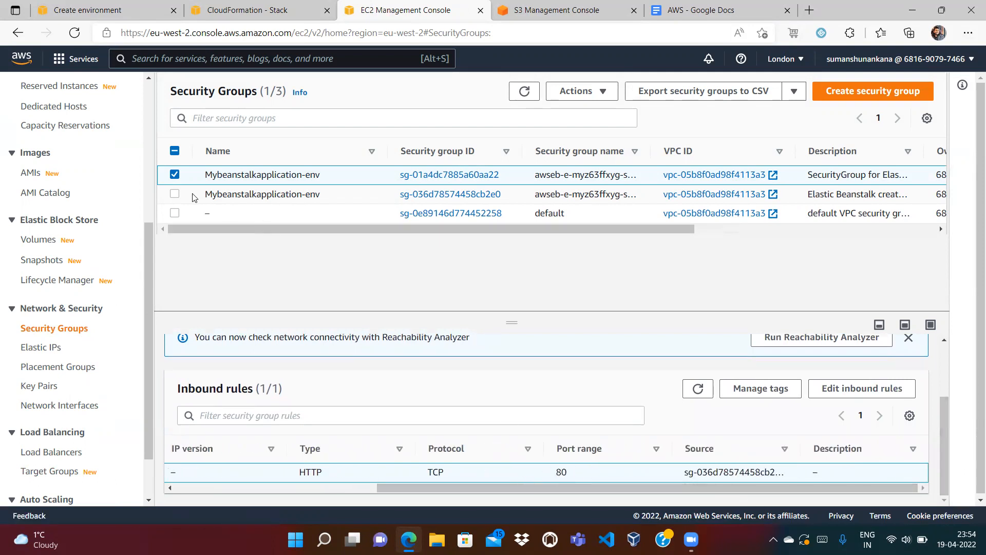
# Check the second Beanstalk group's inbound rule source, recheck the first, then show Elastic IPs.
pyautogui.click(174, 194)
pyautogui.click(174, 175)
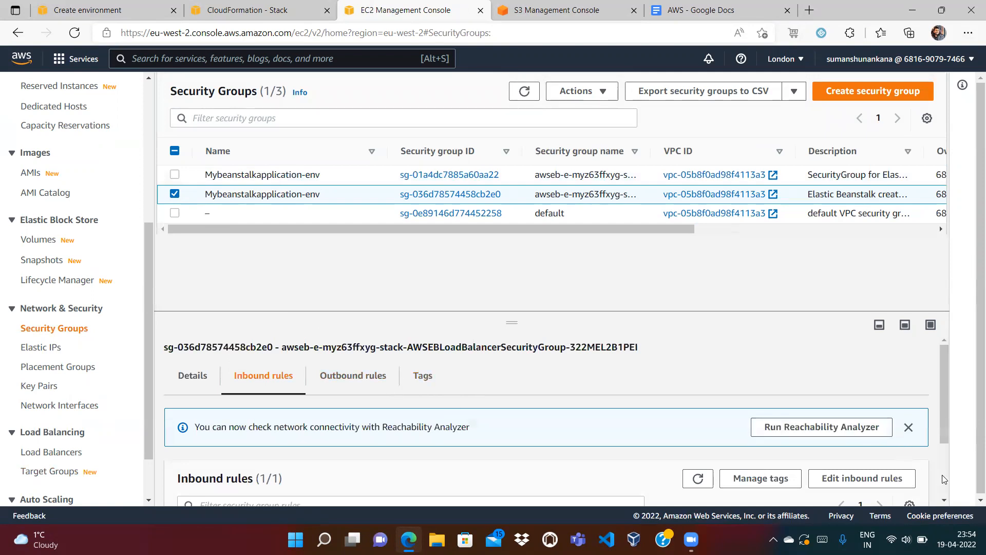
pyautogui.click(944, 479)
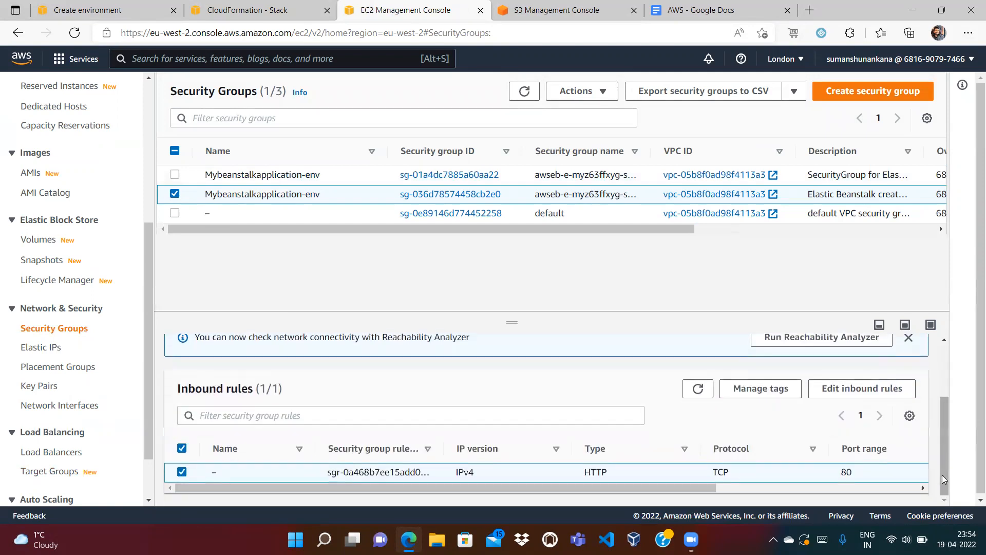
pyautogui.click(764, 490)
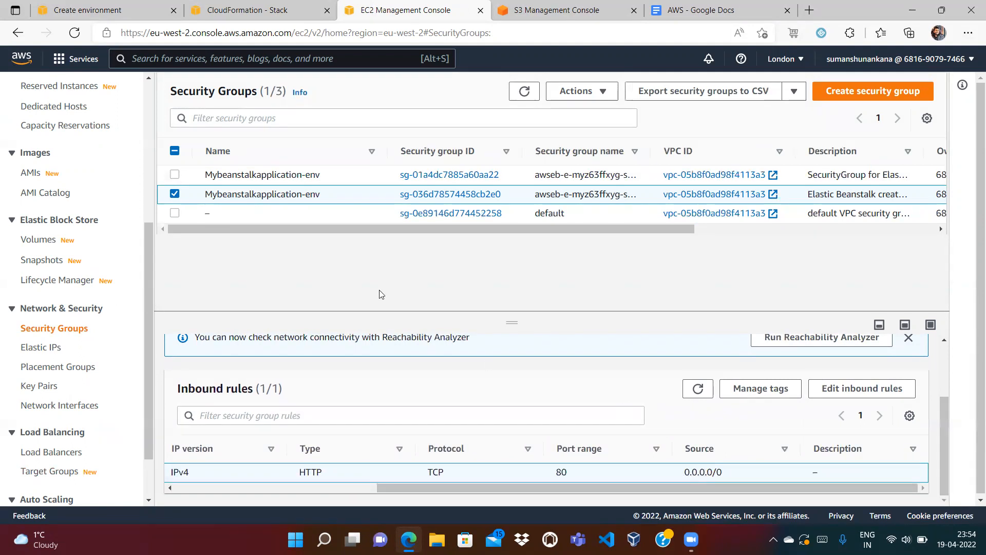
pyautogui.click(175, 194)
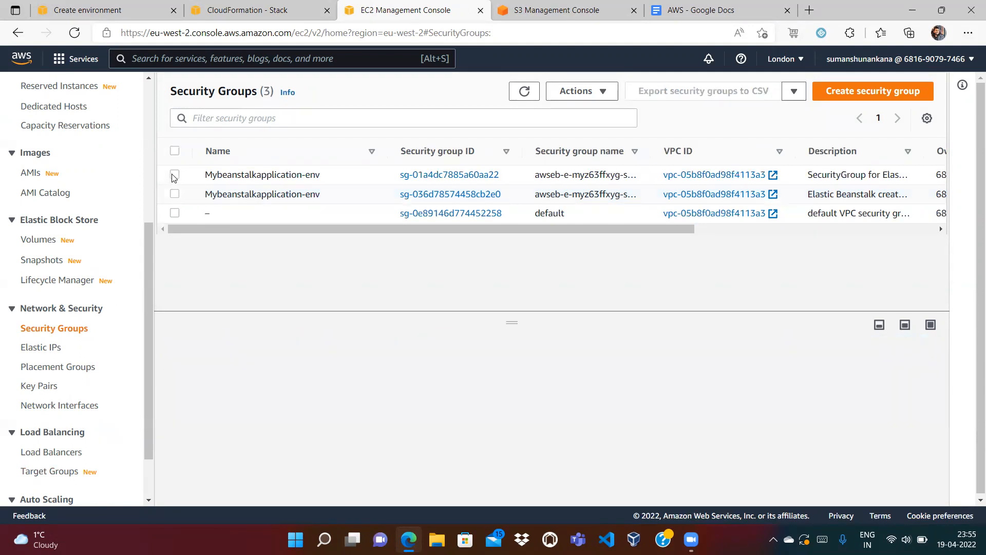
pyautogui.click(175, 175)
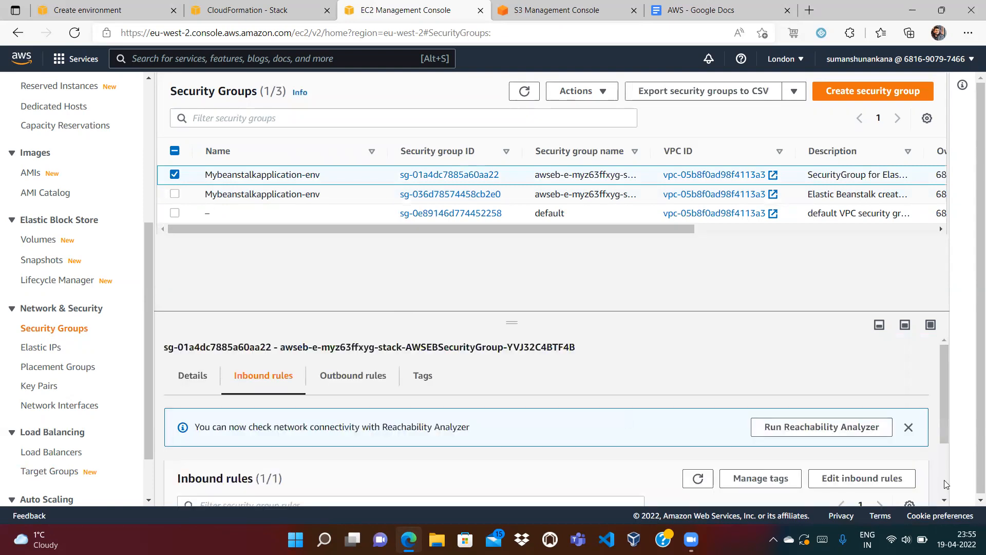
pyautogui.scroll(-2, 865, 487)
pyautogui.click(862, 489)
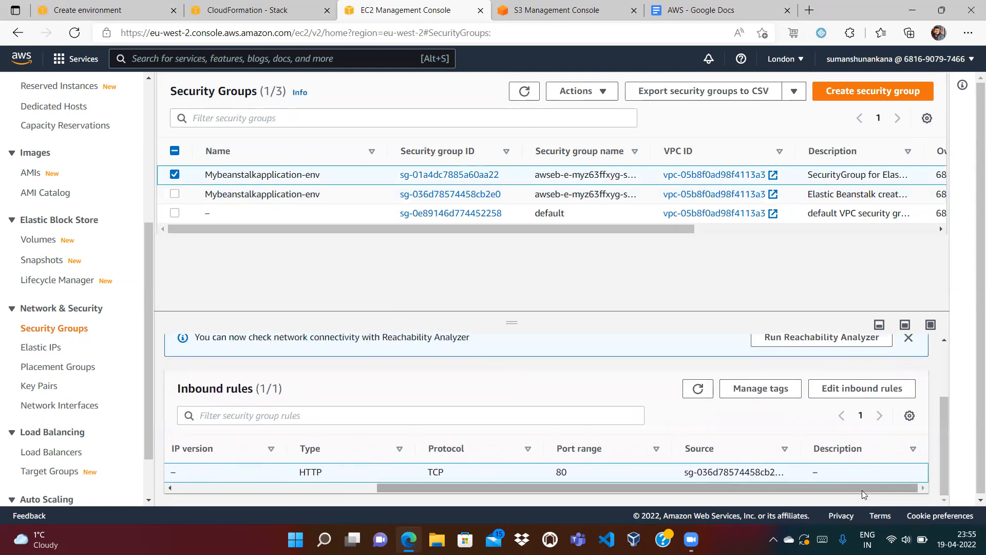
pyautogui.rightClick(862, 490)
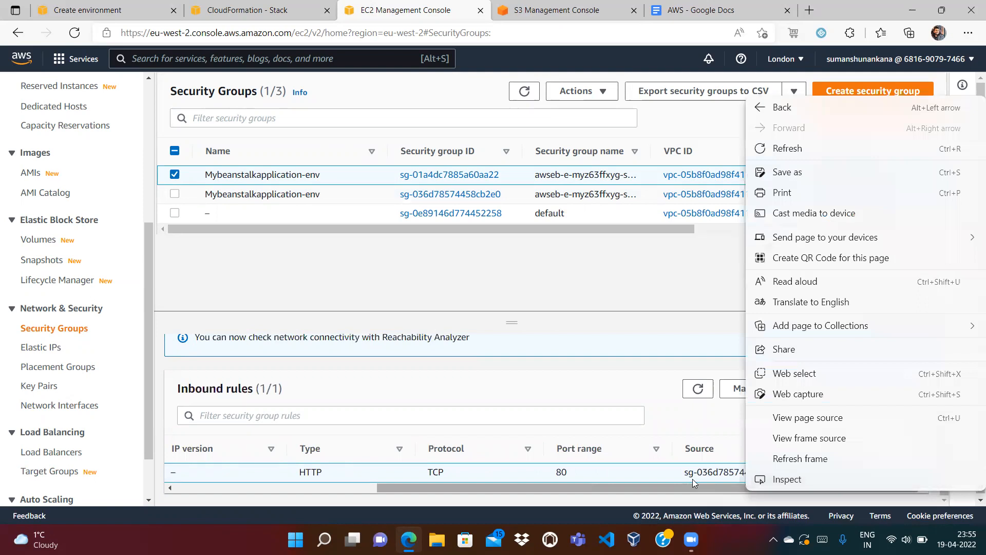
pyautogui.click(676, 432)
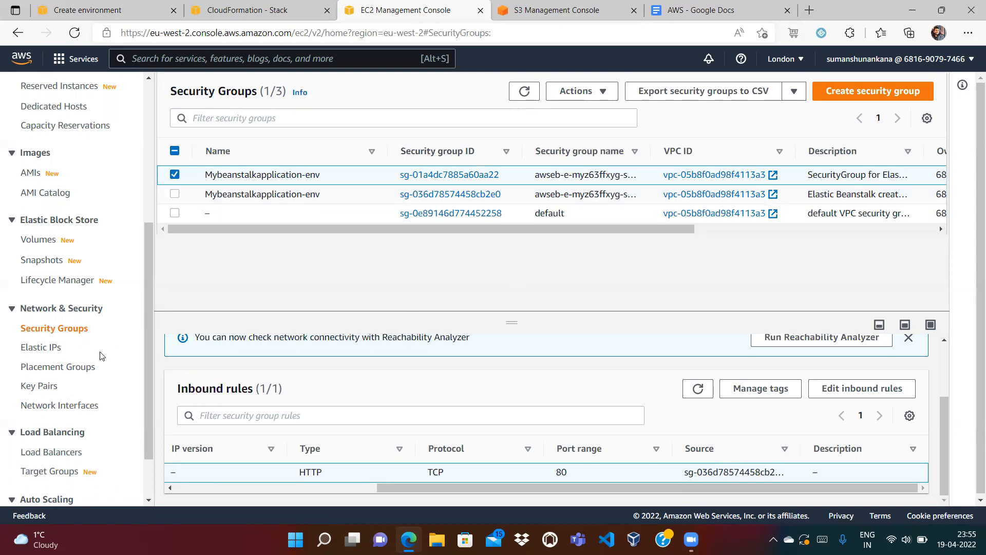
pyautogui.click(45, 346)
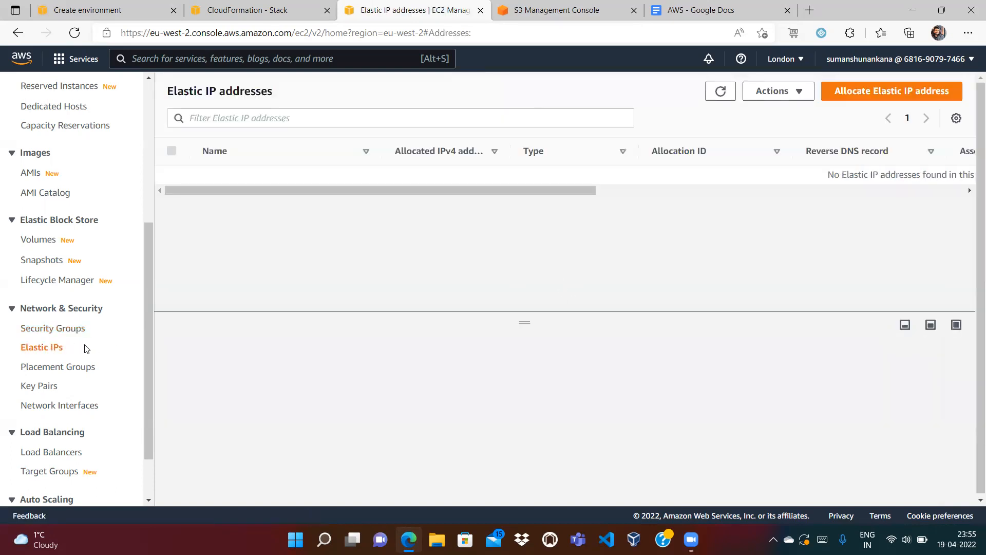
# Refresh the empty Elastic IPs list and inspect the Elastic Beanstalk S3 bucket's contents.
pyautogui.click(719, 90)
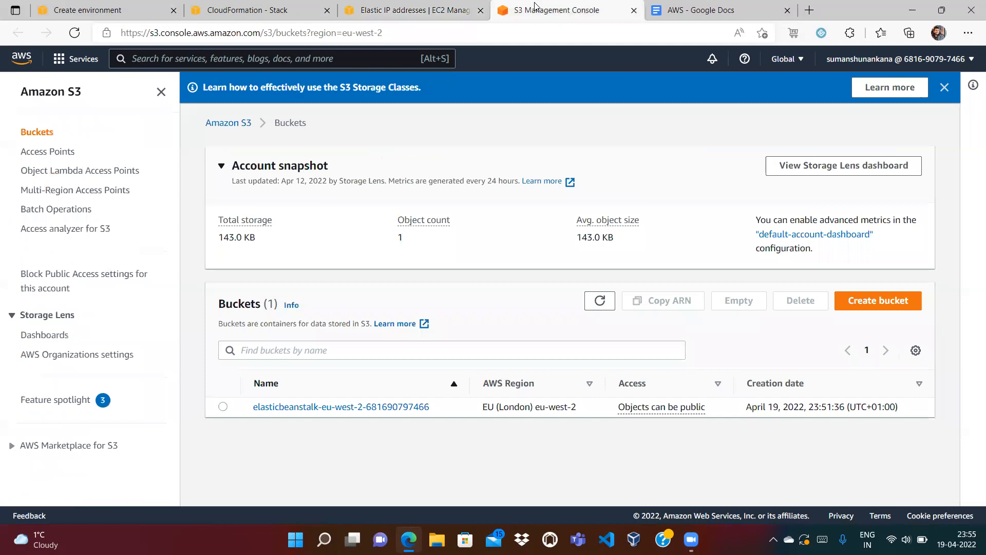
pyautogui.click(536, 7)
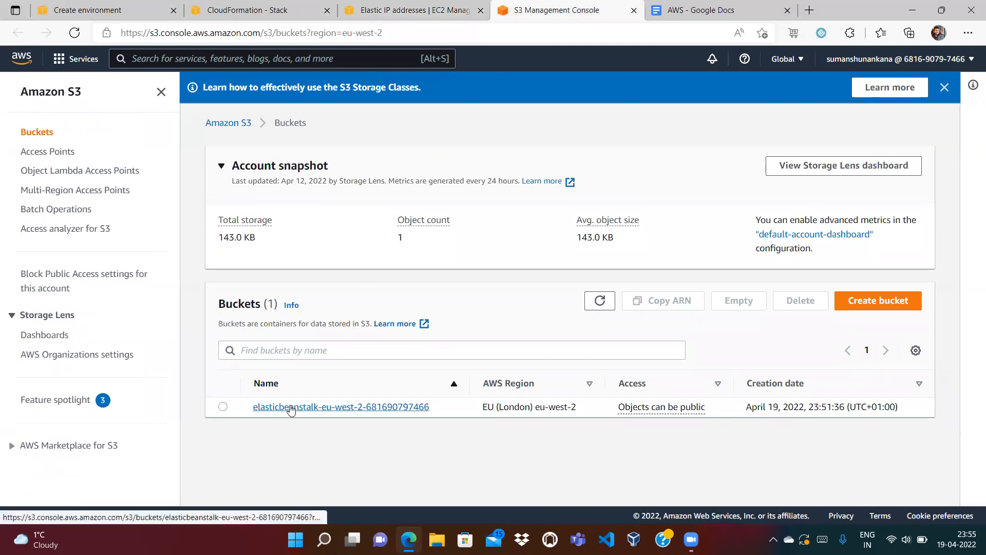
pyautogui.click(237, 14)
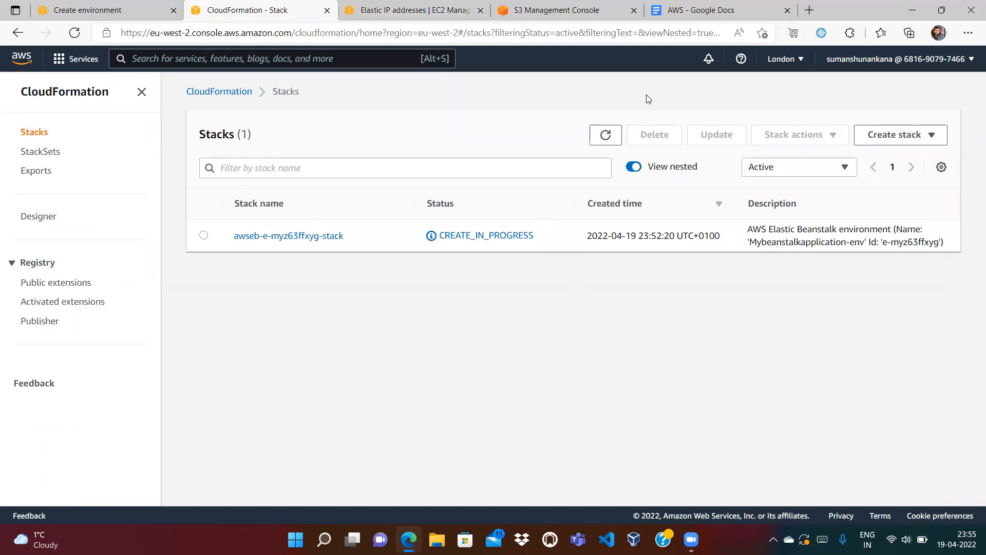
pyautogui.click(581, 5)
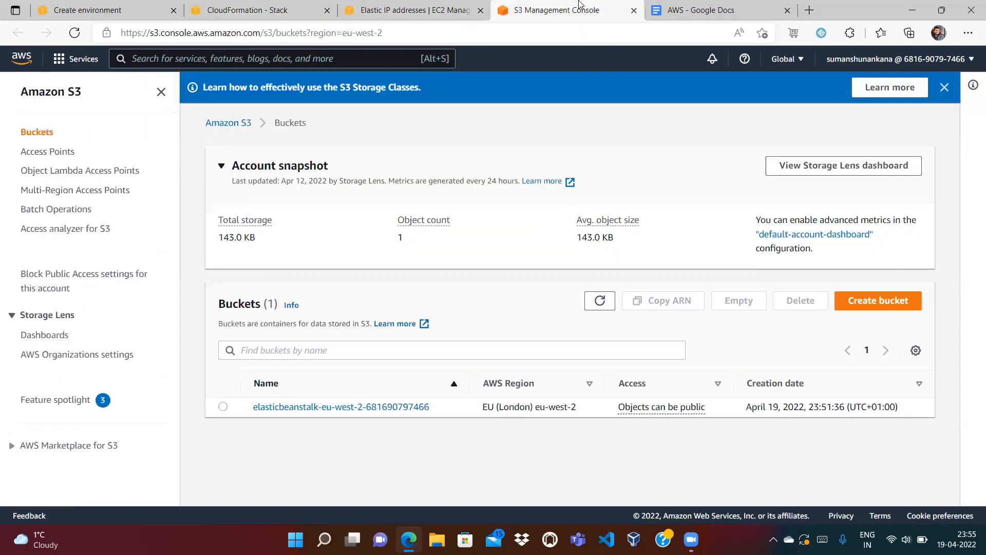
pyautogui.click(314, 408)
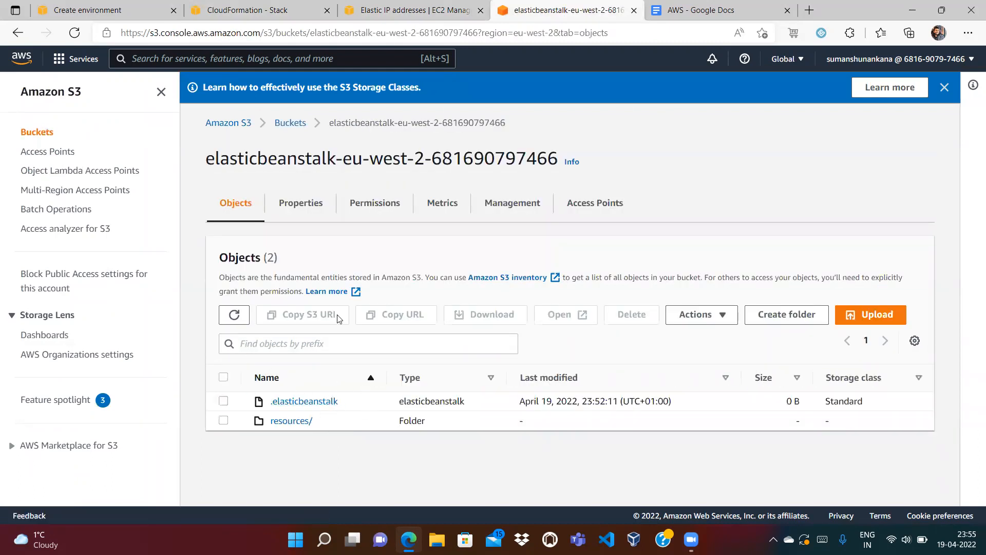
pyautogui.click(290, 123)
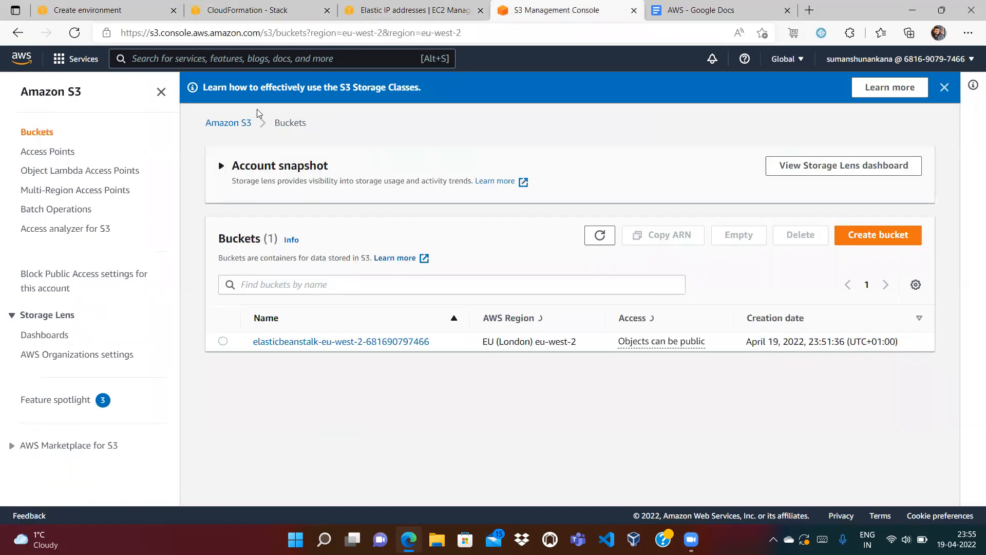
# Check the environment creation progress, then view the stacks list showing CREATE_COMPLETE.
pyautogui.click(388, 4)
pyautogui.click(249, 15)
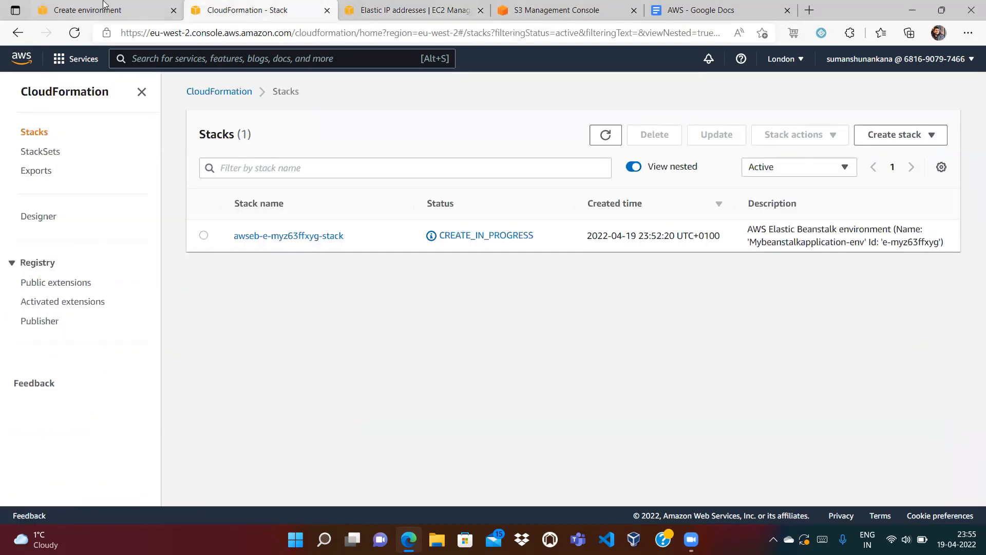
pyautogui.click(104, 5)
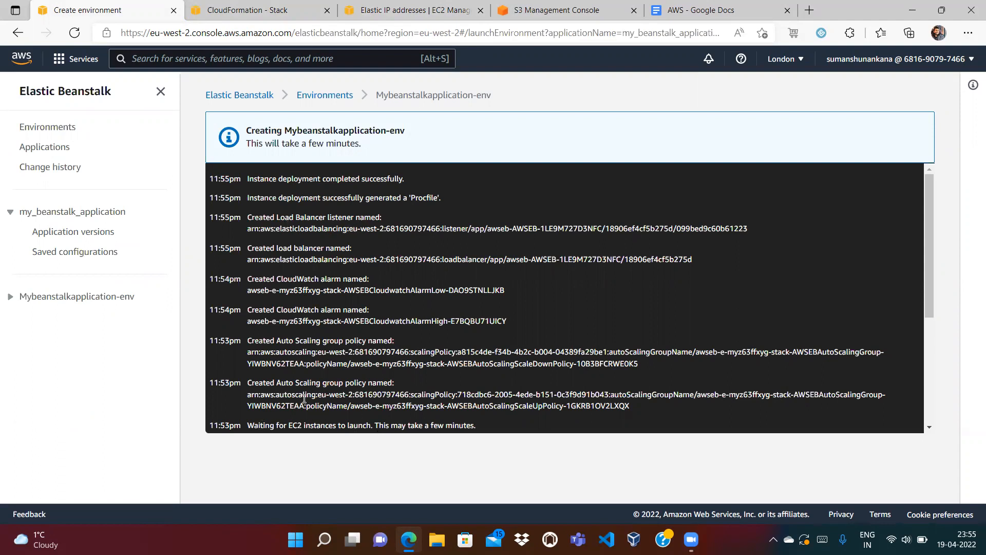
pyautogui.click(262, 6)
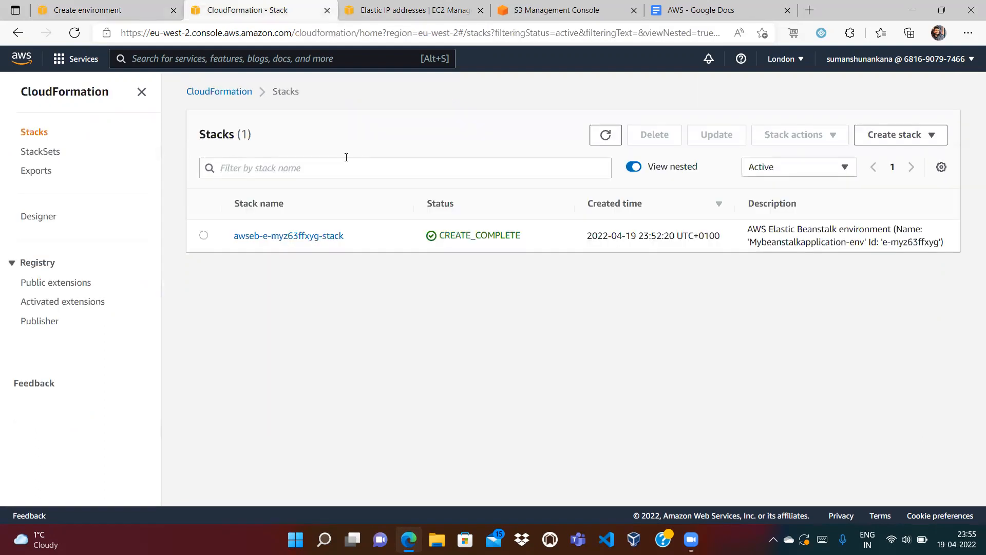
# Open awseb-e-myz63ffxyg-stack and scroll through the resources it created.
pyautogui.click(255, 234)
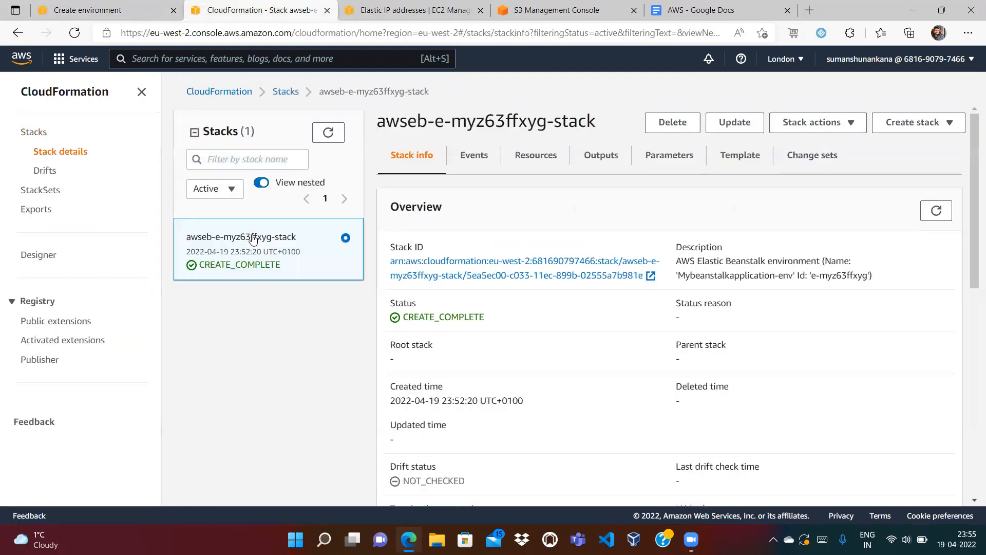
pyautogui.click(531, 155)
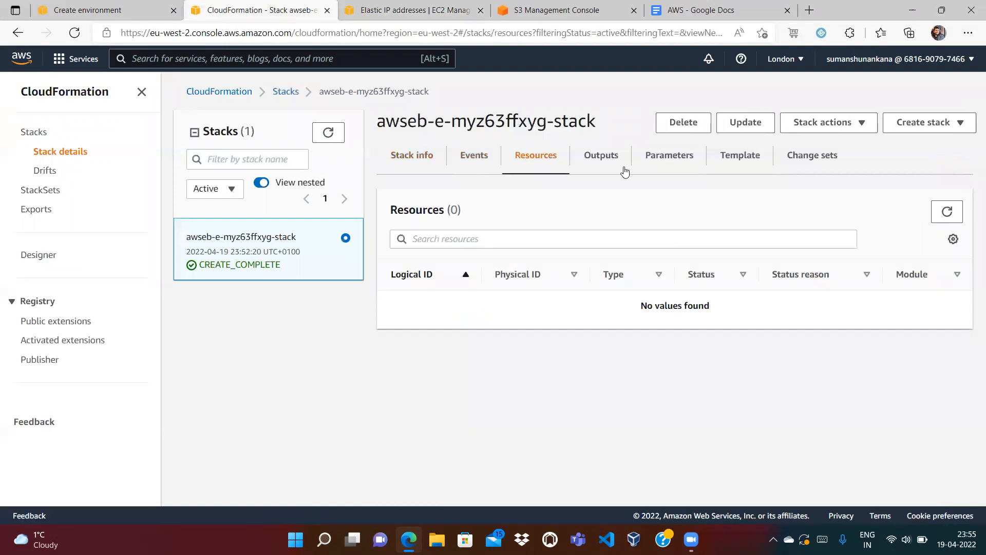
pyautogui.rightClick(972, 274)
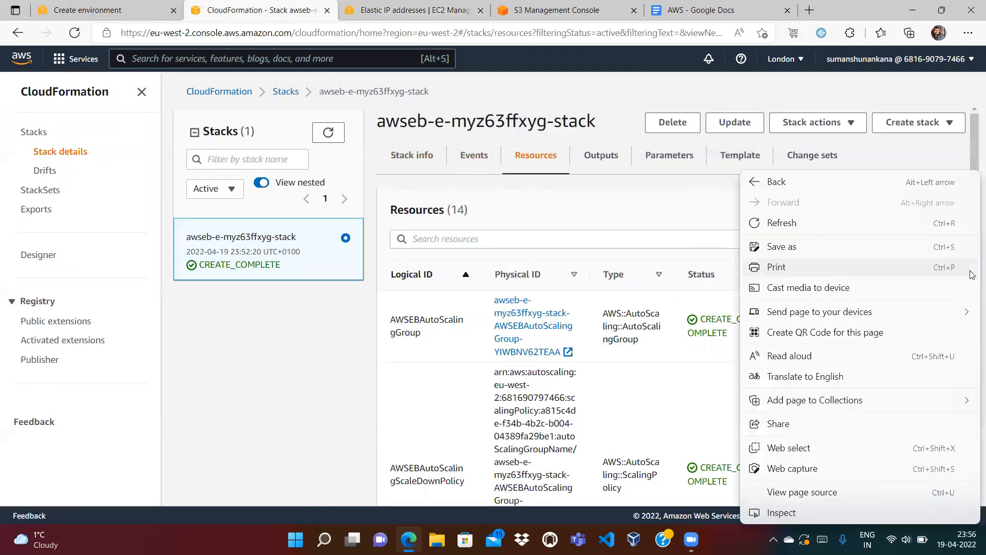
pyautogui.click(972, 153)
pyautogui.scroll(-5, 972, 233)
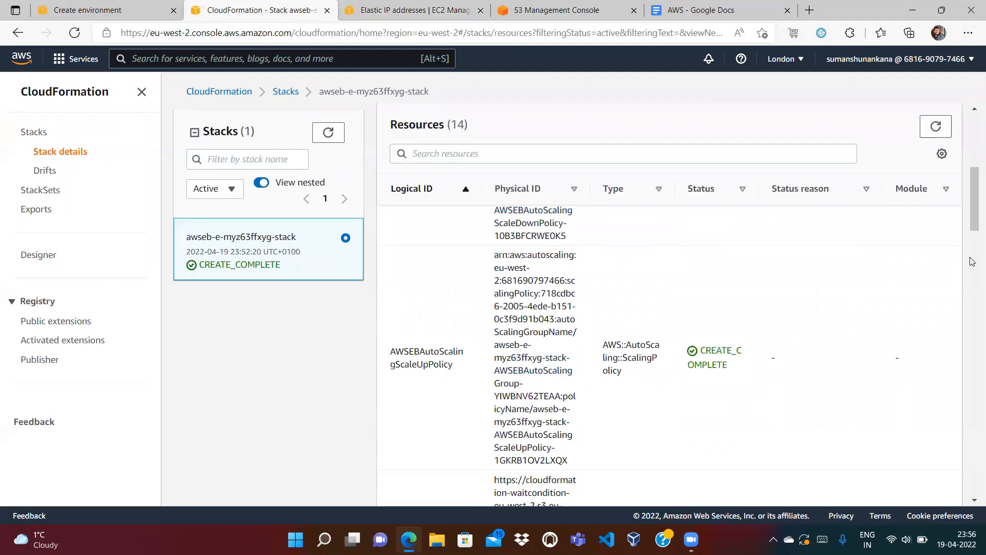
pyautogui.scroll(-6, 972, 262)
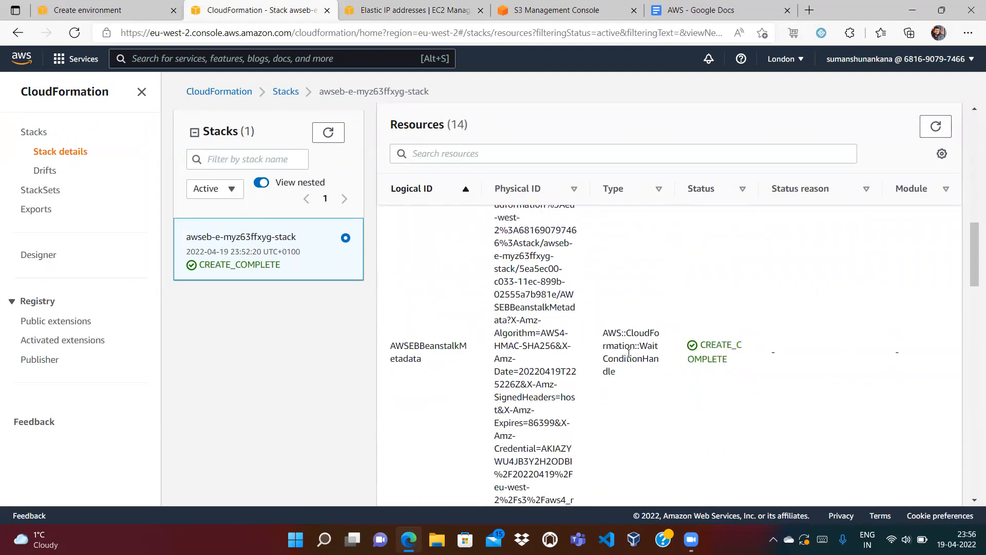
pyautogui.moveTo(970, 267); pyautogui.dragTo(972, 456)
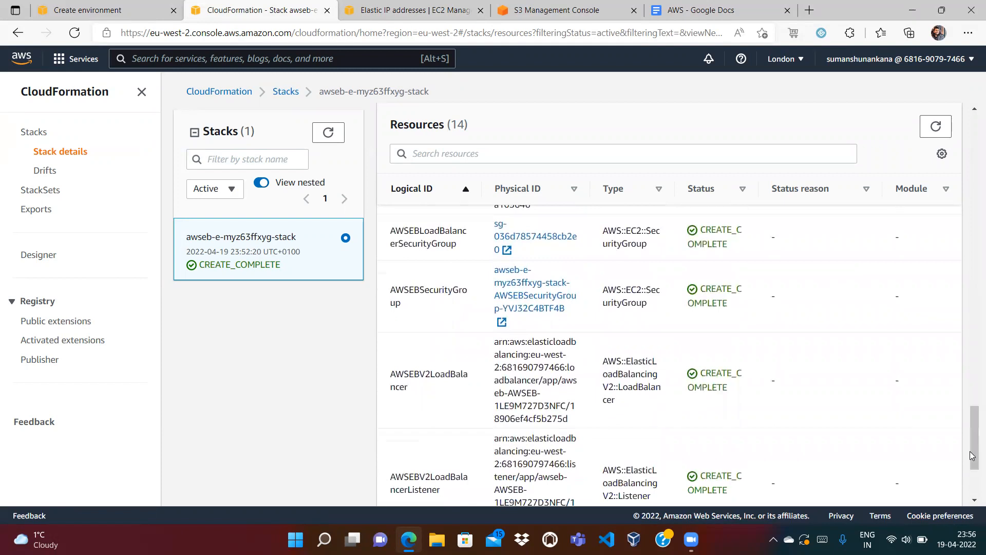
pyautogui.moveTo(663, 309); pyautogui.dragTo(445, 193)
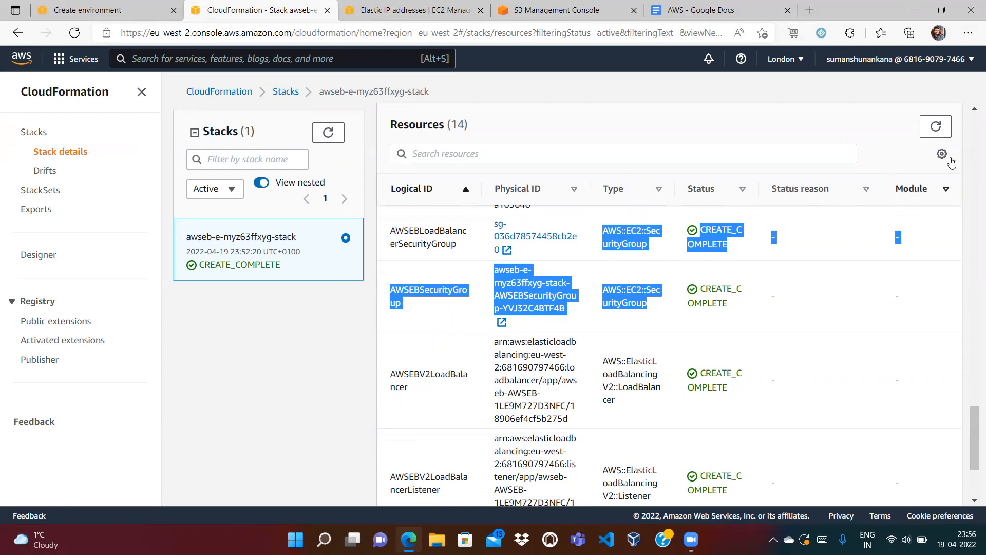
# Review the stack's event history, then return to the CloudFormation stacks list.
pyautogui.scroll(4, 972, 142)
pyautogui.scroll(10, 972, 143)
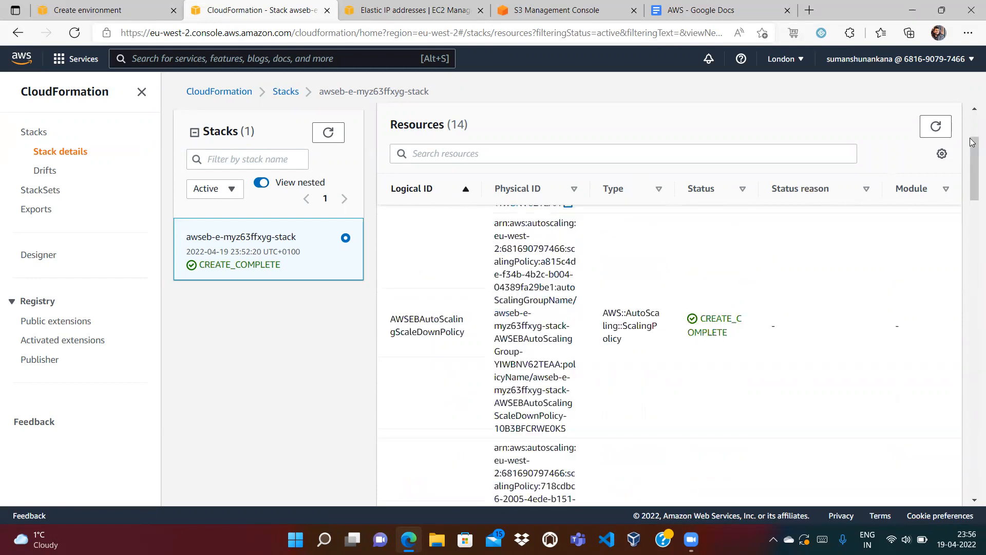
pyautogui.scroll(2, 972, 118)
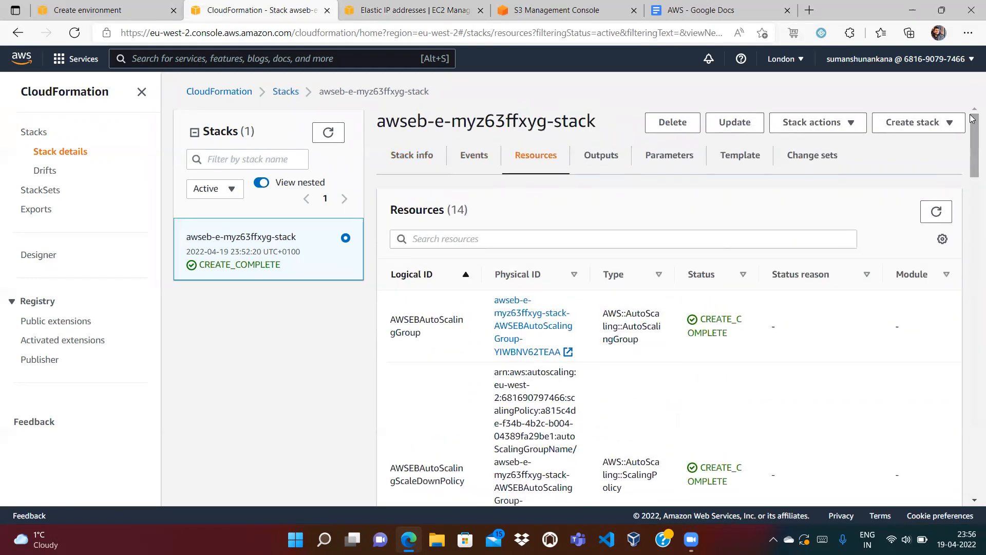
pyautogui.click(471, 155)
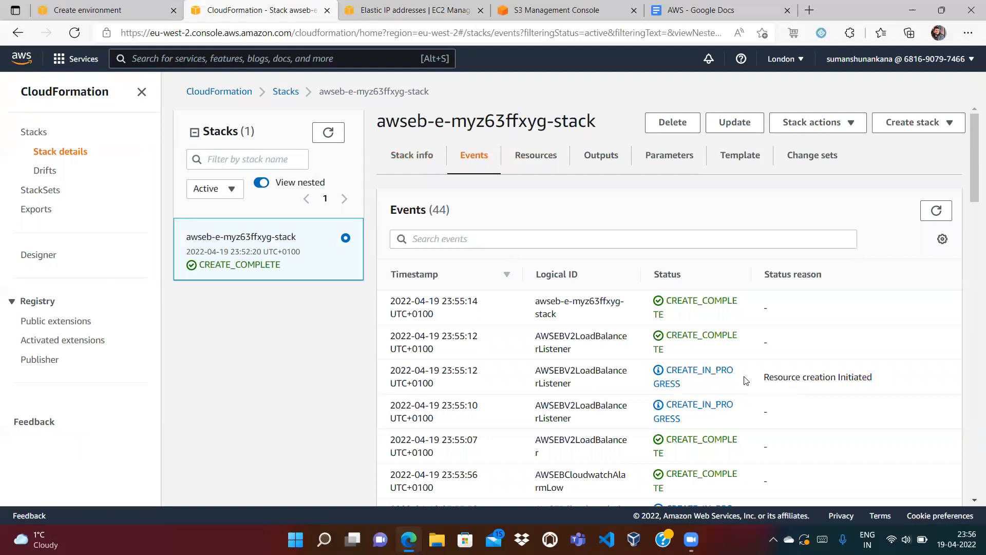
pyautogui.click(285, 92)
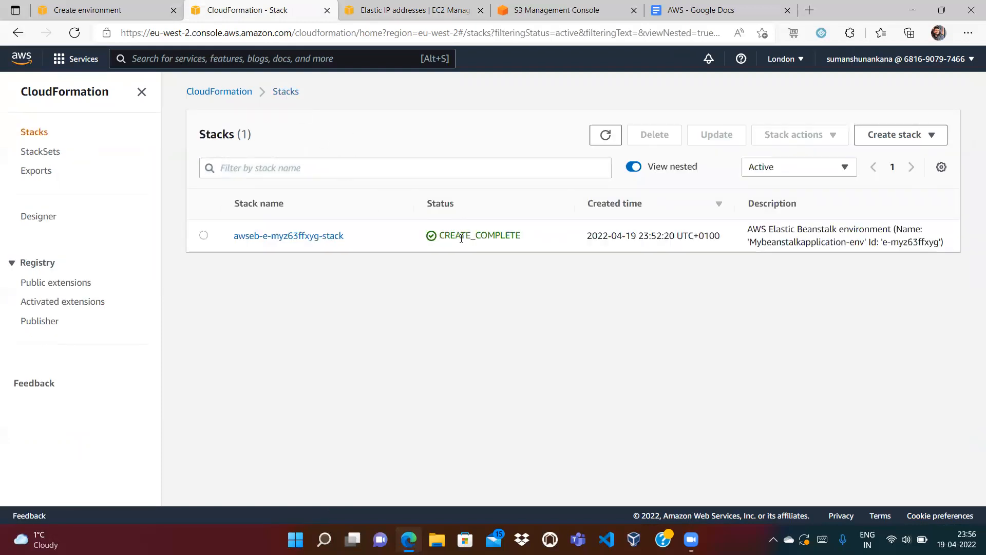
# View my_beanstalk_application's versions, then open the Mybeanstalkapplication-env dashboard showing Ok health.
pyautogui.click(389, 7)
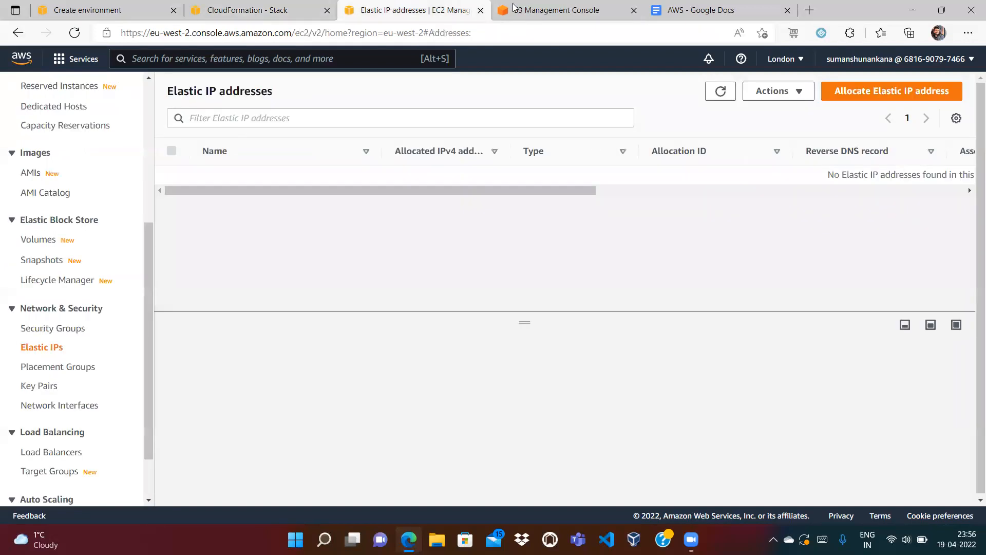
pyautogui.click(216, 5)
pyautogui.click(88, 5)
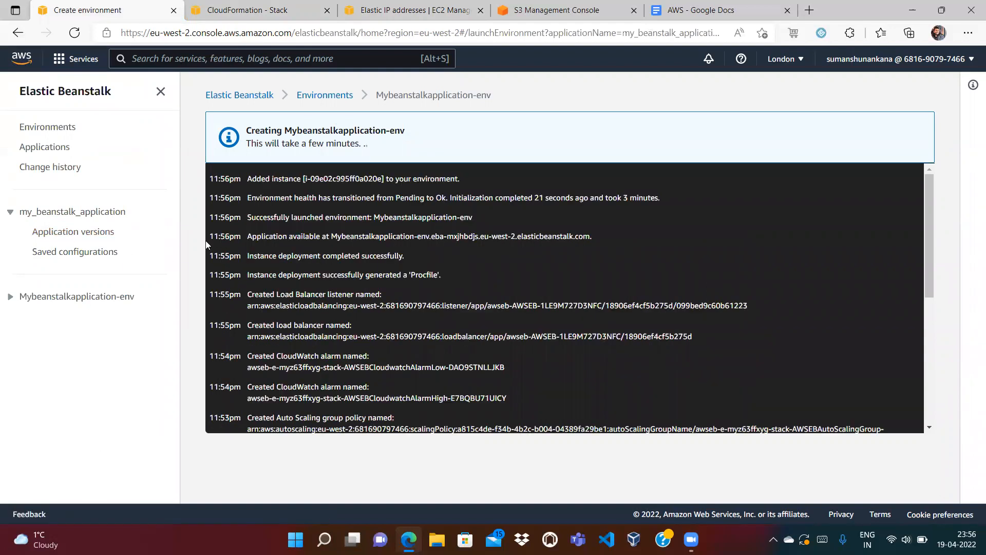
pyautogui.click(50, 230)
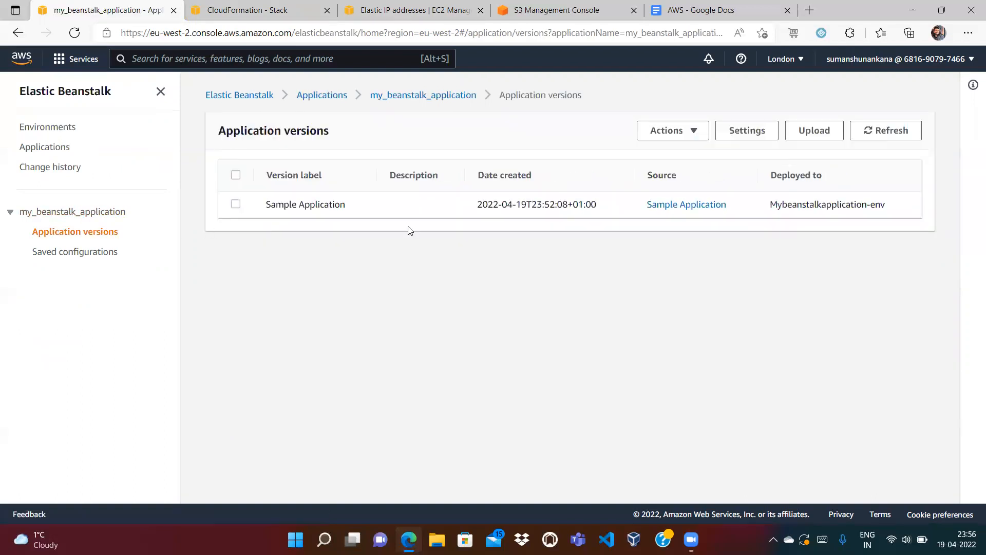
pyautogui.click(380, 98)
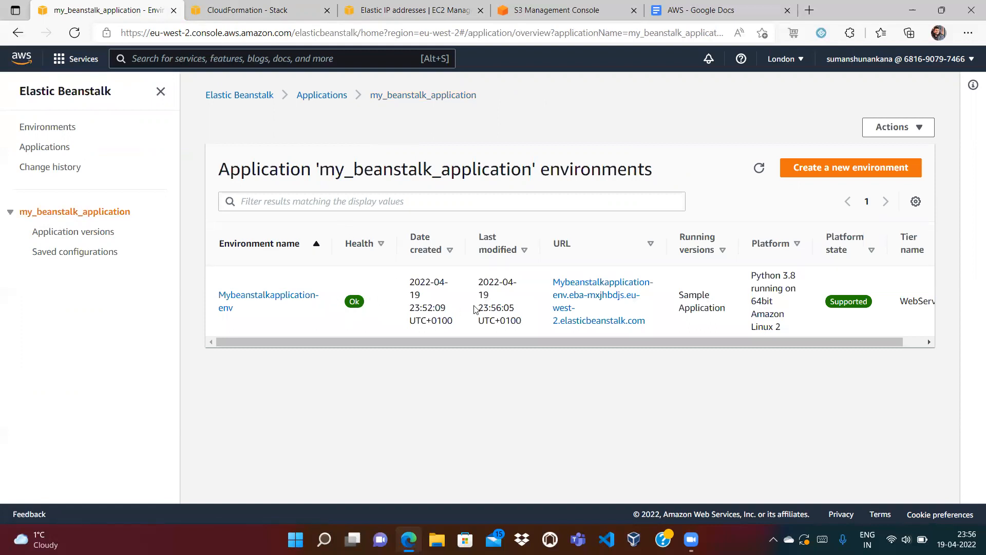
pyautogui.click(283, 300)
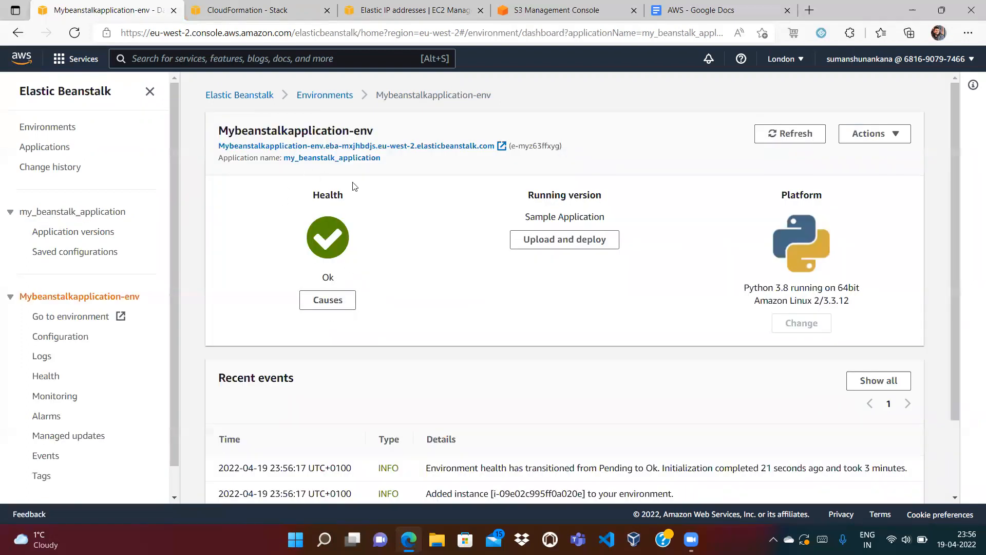
# Open the sample app's Congratulations page in a new tab, close it, then list all environments.
pyautogui.click(339, 147)
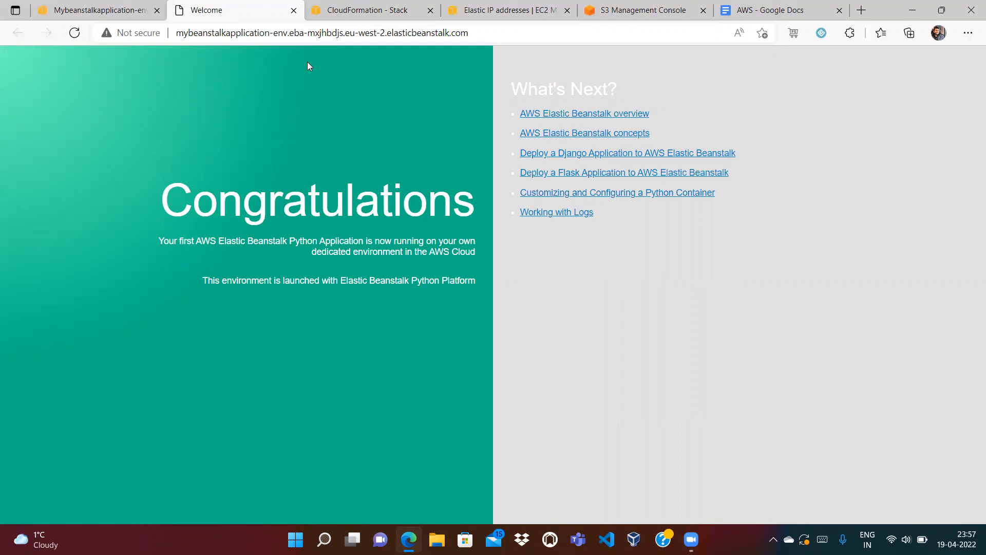
pyautogui.click(293, 10)
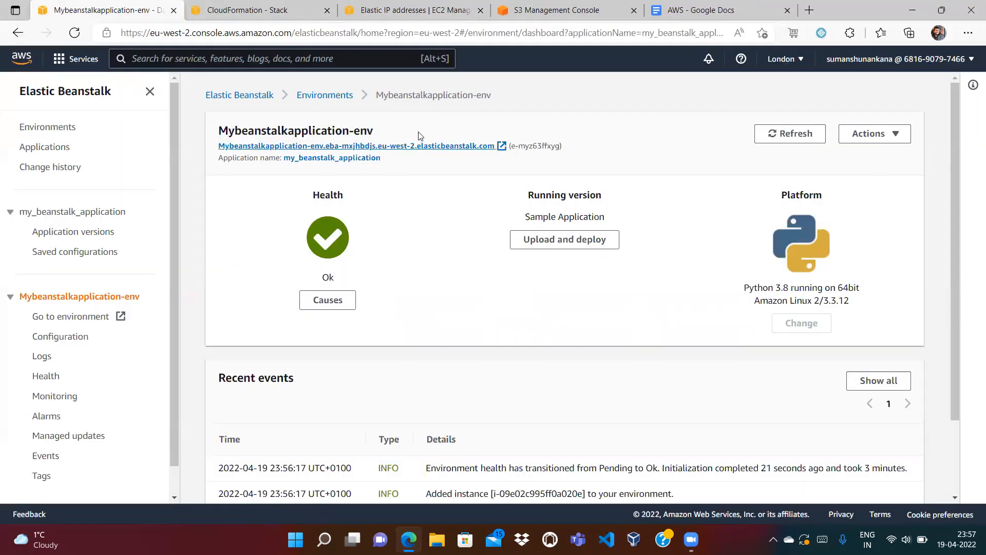
pyautogui.click(327, 98)
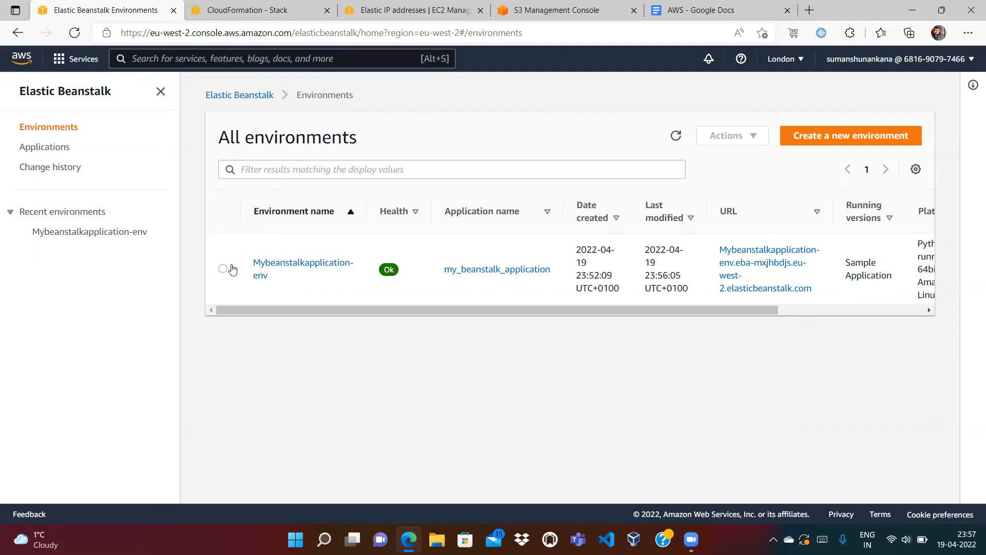
# Review Mybeanstalkapplication-env's configuration, health and monitoring pages, then open the my_beanstalk_application overview.
pyautogui.click(265, 263)
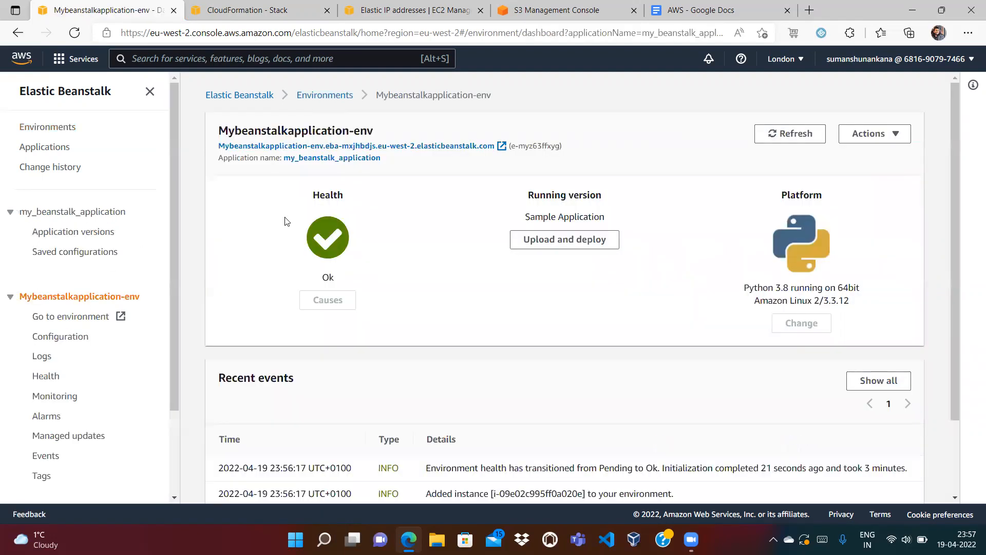
pyautogui.click(64, 336)
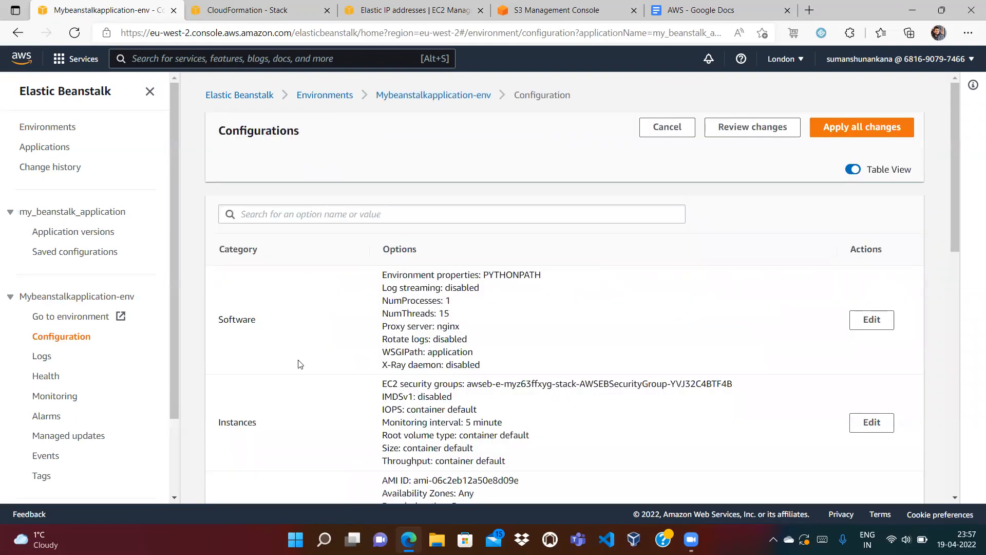
pyautogui.click(42, 378)
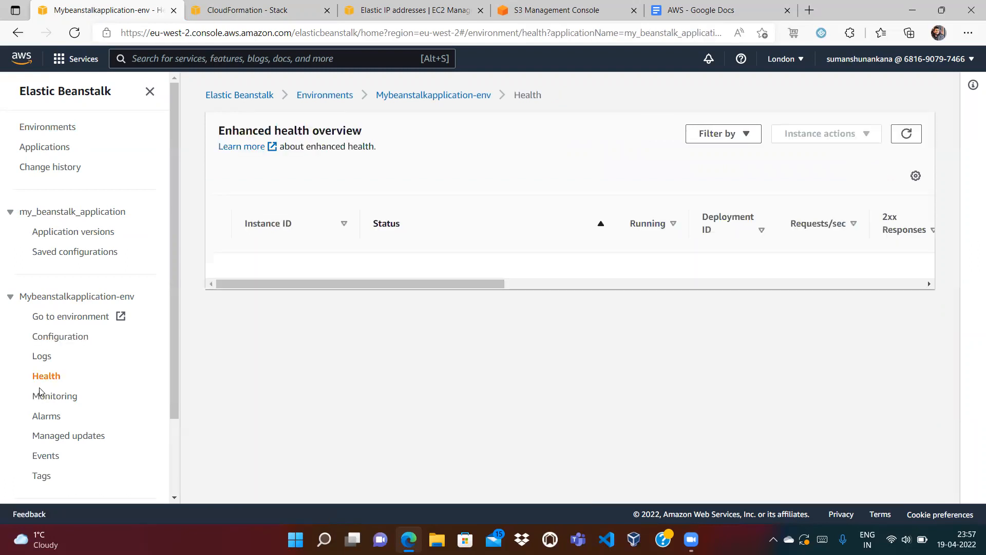
pyautogui.click(41, 399)
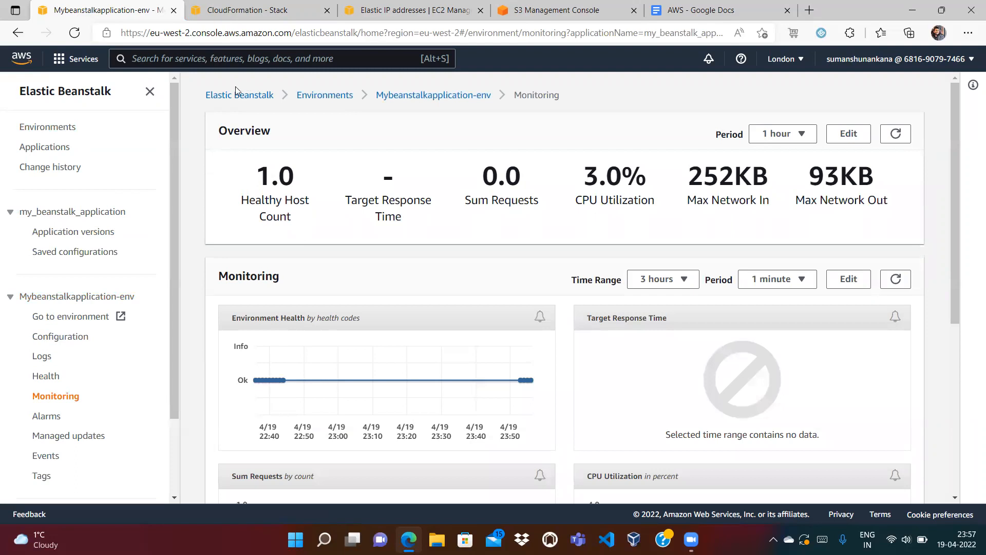
pyautogui.click(51, 215)
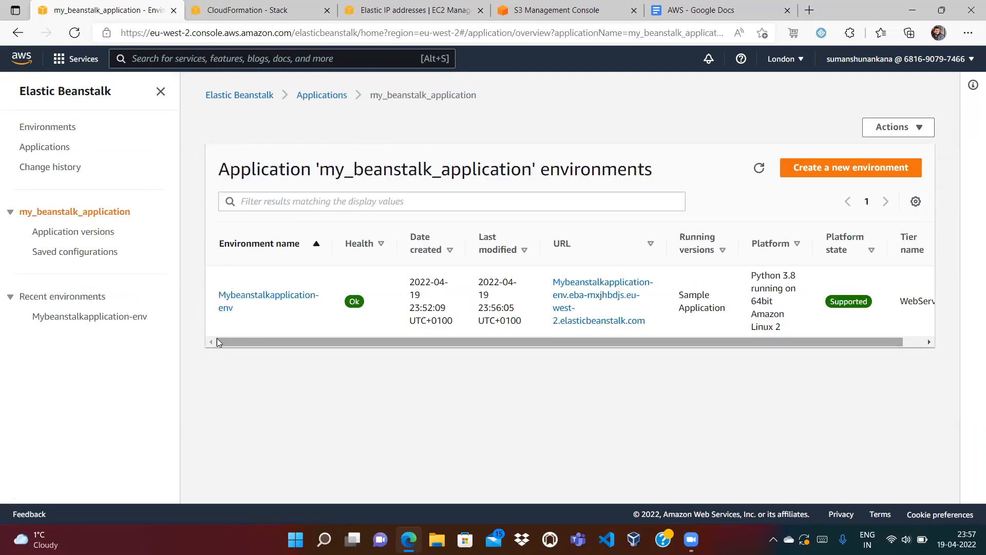
# Delete my_beanstalk_application, pasting its name into the confirmation box.
pyautogui.click(304, 98)
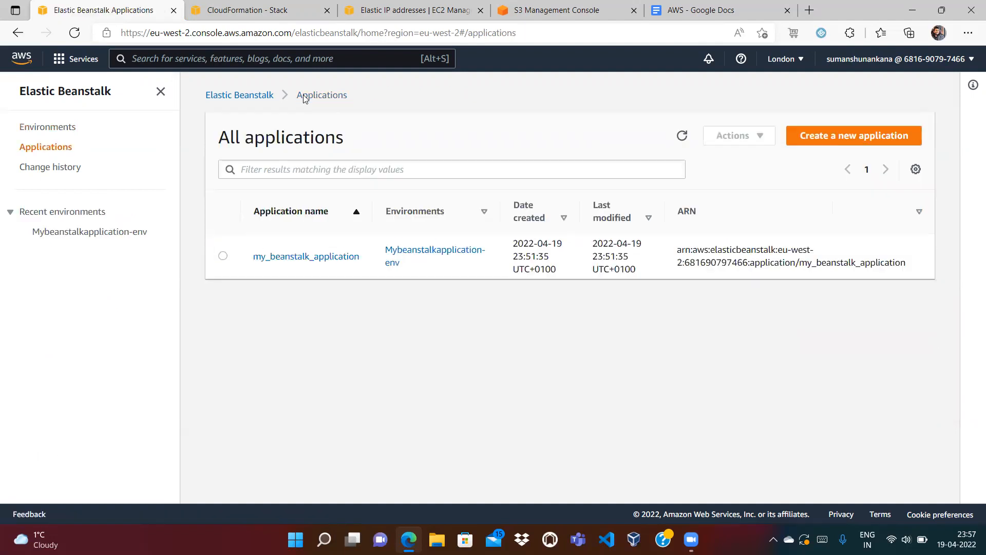
pyautogui.click(222, 257)
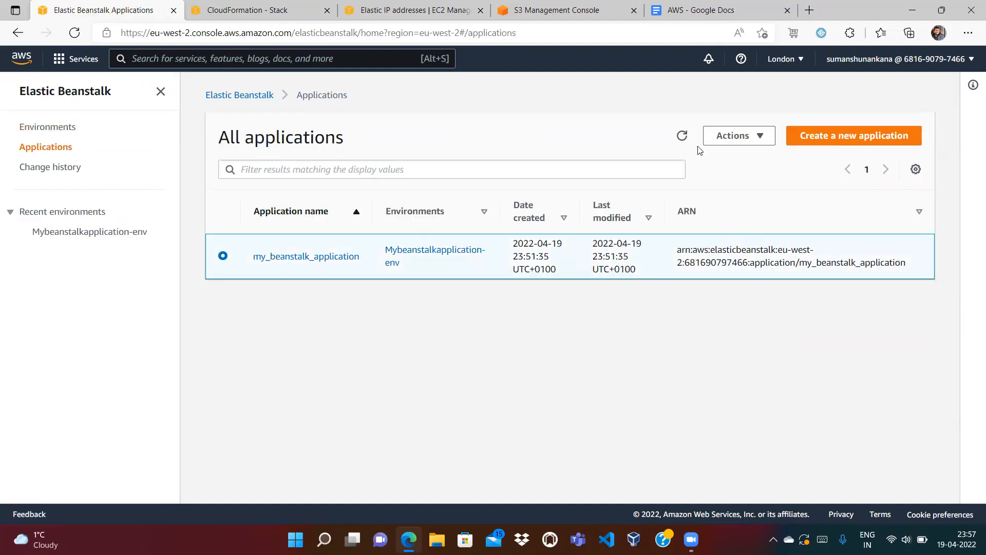
pyautogui.click(740, 135)
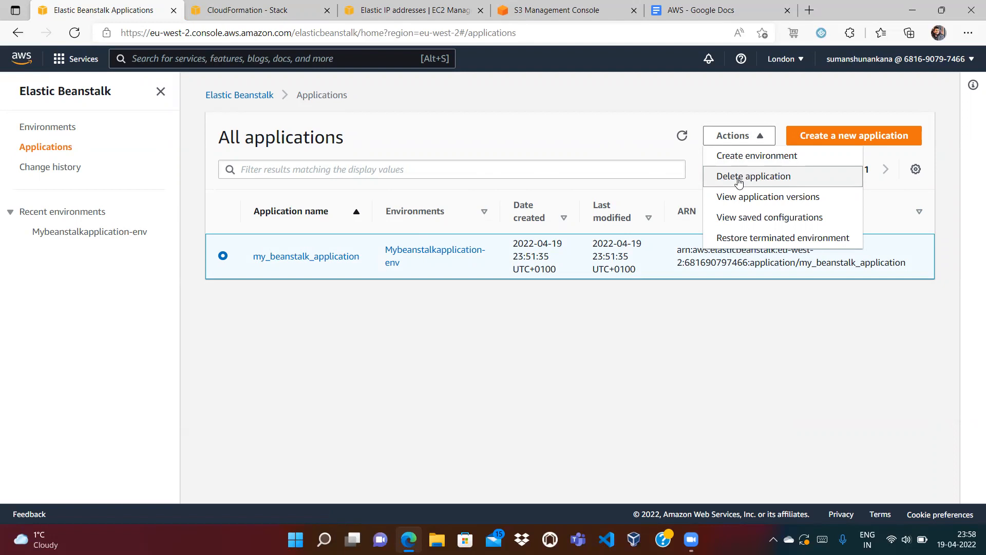
pyautogui.click(740, 177)
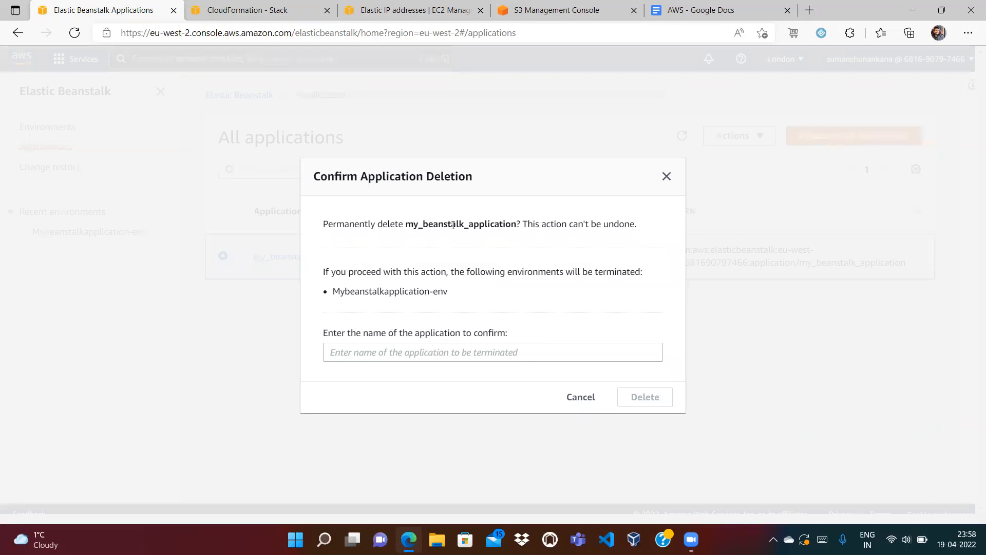
pyautogui.moveTo(407, 223); pyautogui.dragTo(514, 221)
pyautogui.hotkey('ctrl', 'c')
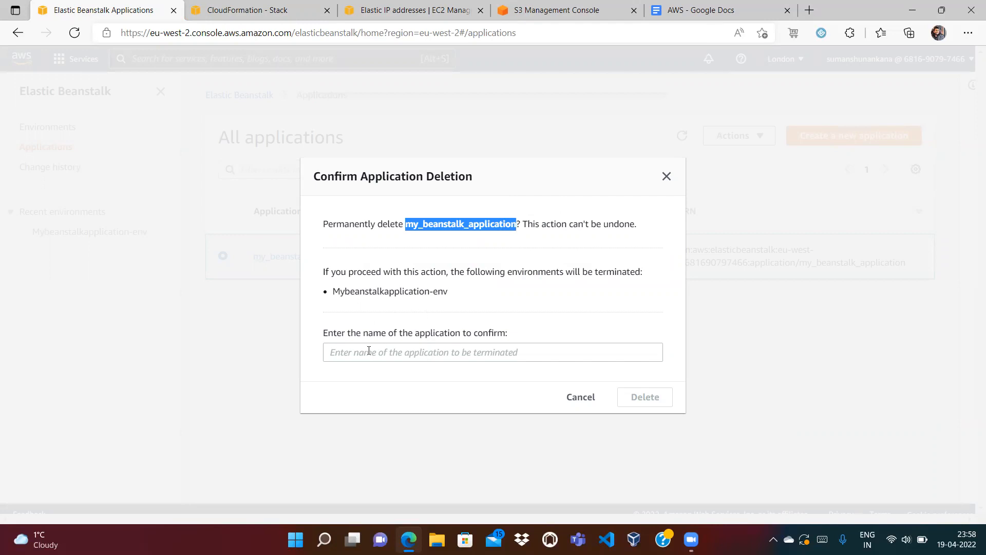
pyautogui.click(369, 351)
pyautogui.hotkey('ctrl', 'v')
pyautogui.click(621, 402)
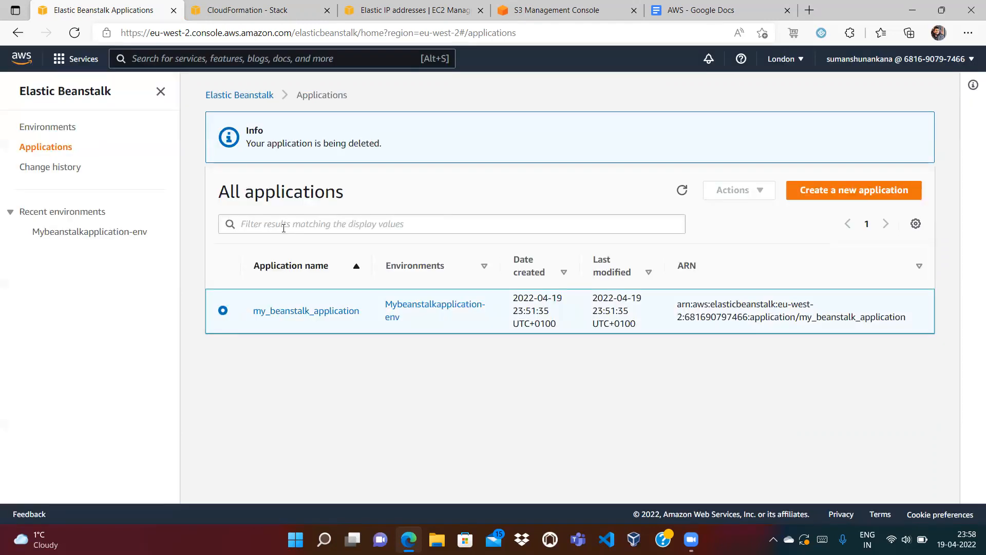
# Refresh CloudFormation and review the awseb-e-myz63ffxyg-stack deletion events.
pyautogui.click(247, 10)
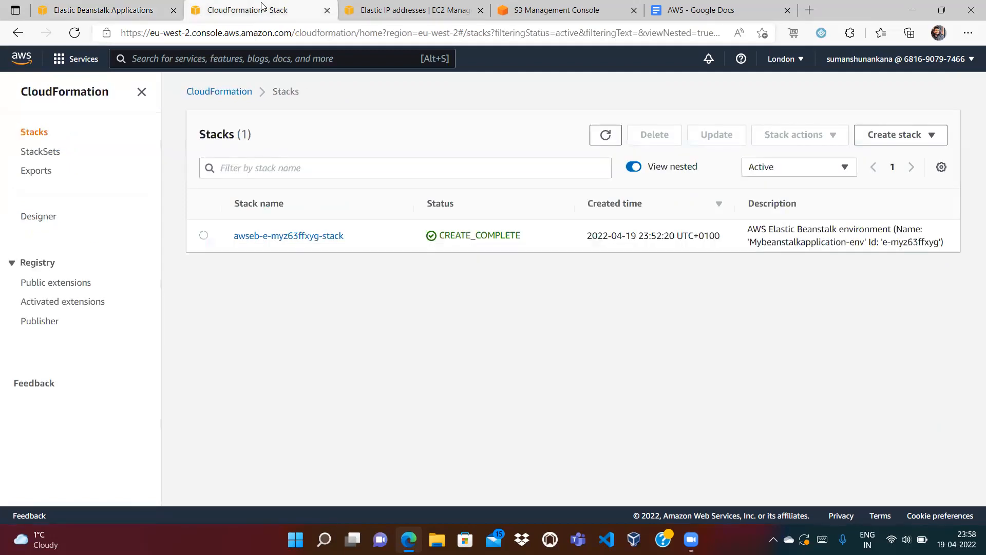
pyautogui.click(605, 134)
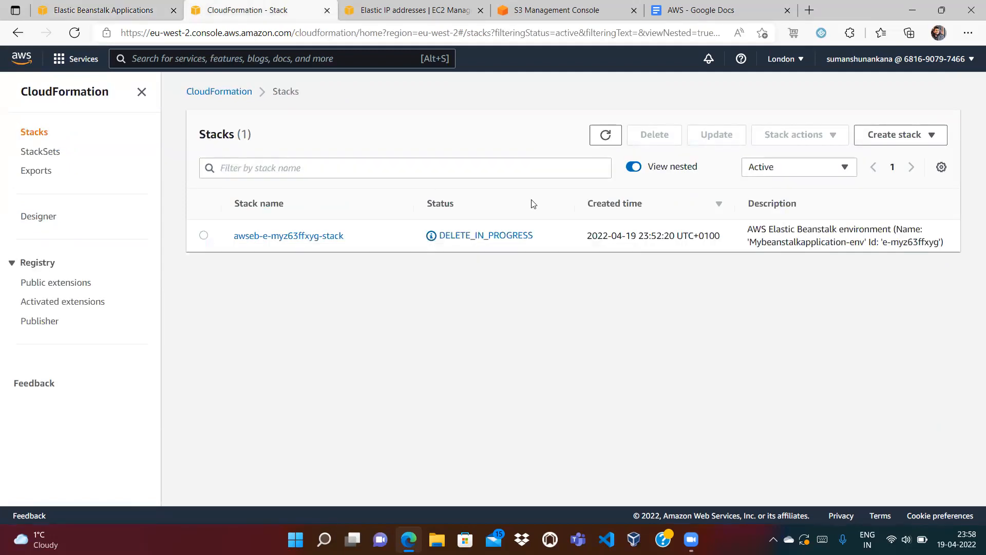
pyautogui.click(304, 235)
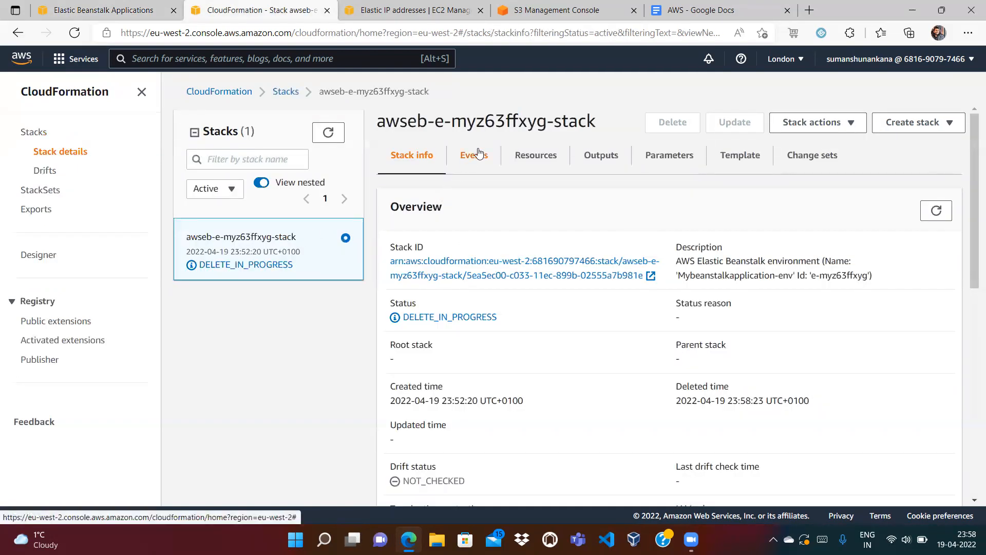
pyautogui.click(474, 155)
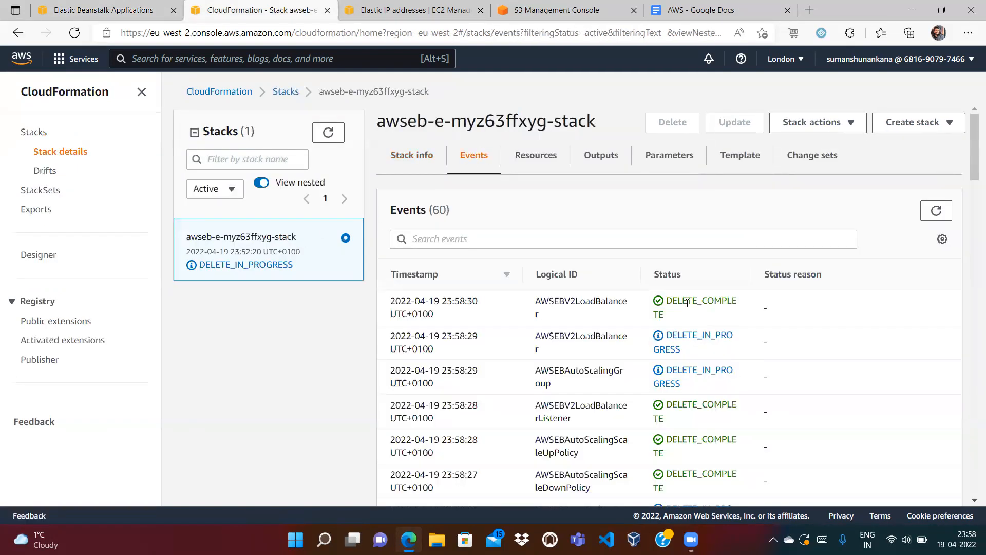
# Glance at the S3 buckets, then check EC2 Elastic IPs, load balancers and target groups.
pyautogui.click(587, 5)
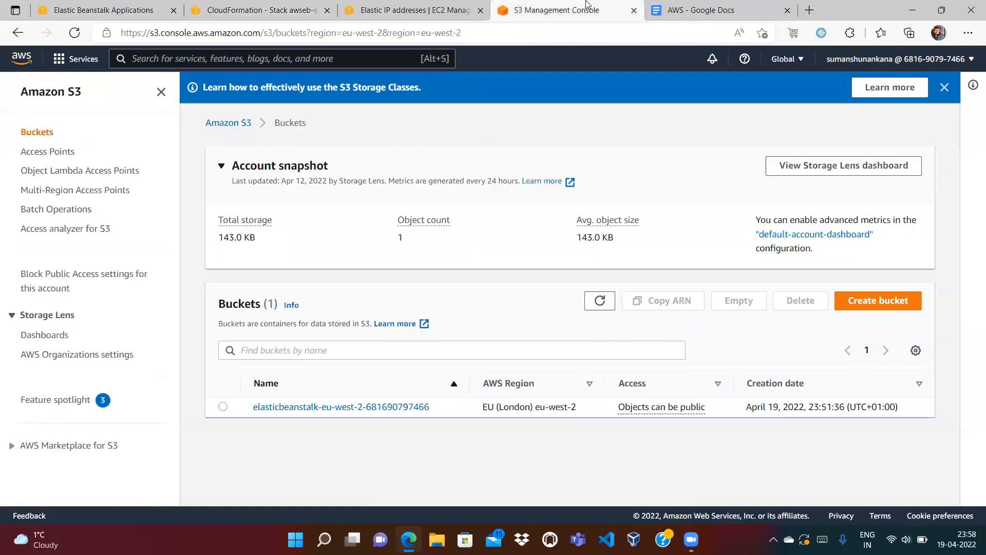
pyautogui.click(419, 9)
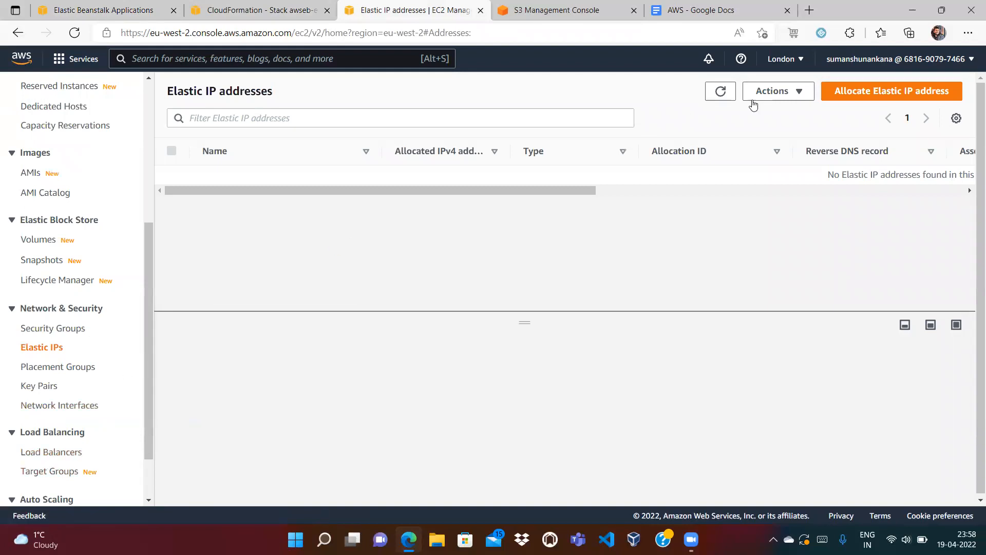
pyautogui.click(48, 452)
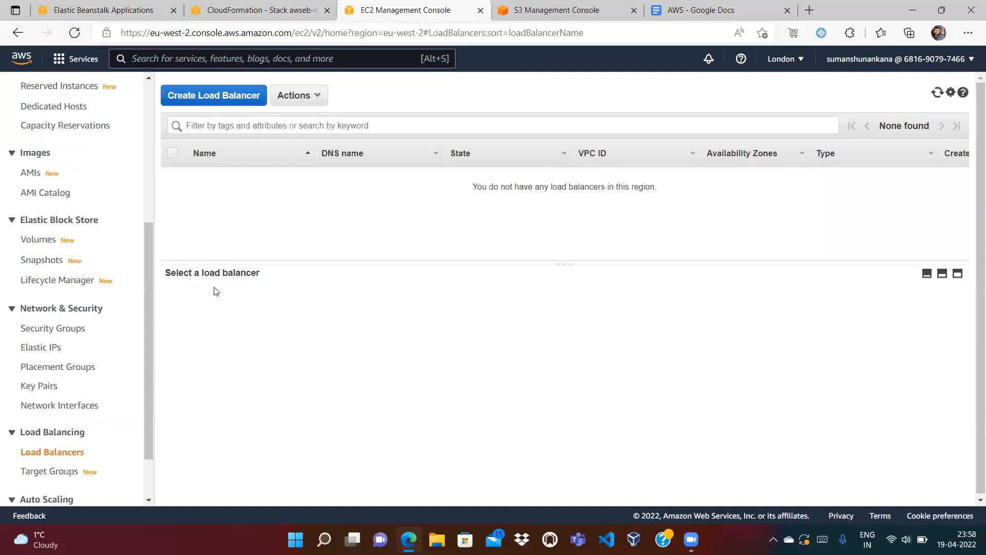
pyautogui.click(33, 471)
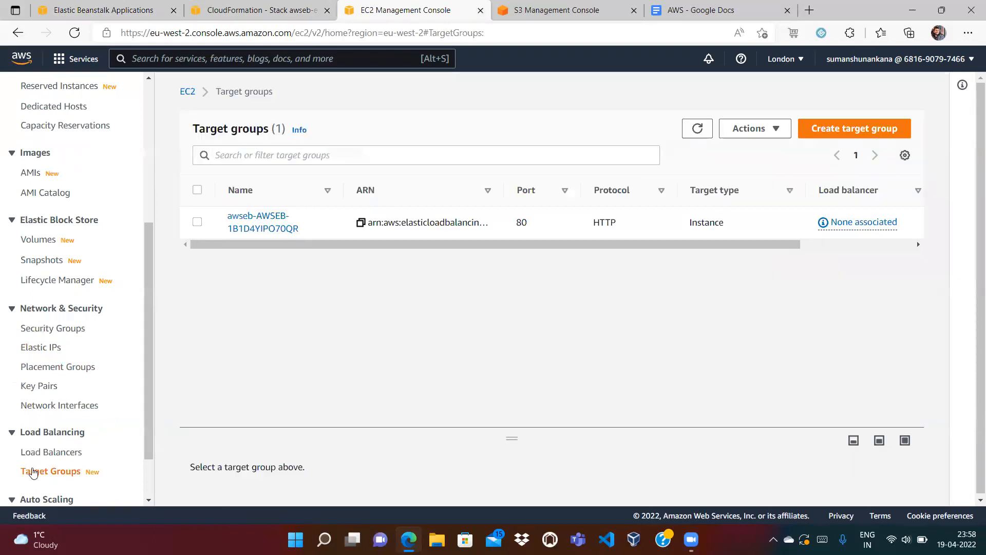
pyautogui.click(694, 130)
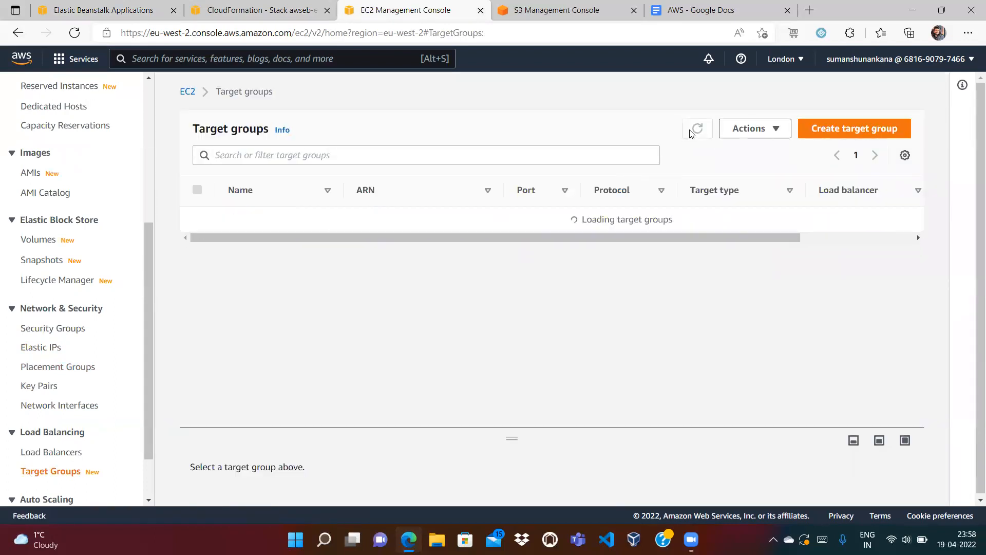
pyautogui.click(690, 133)
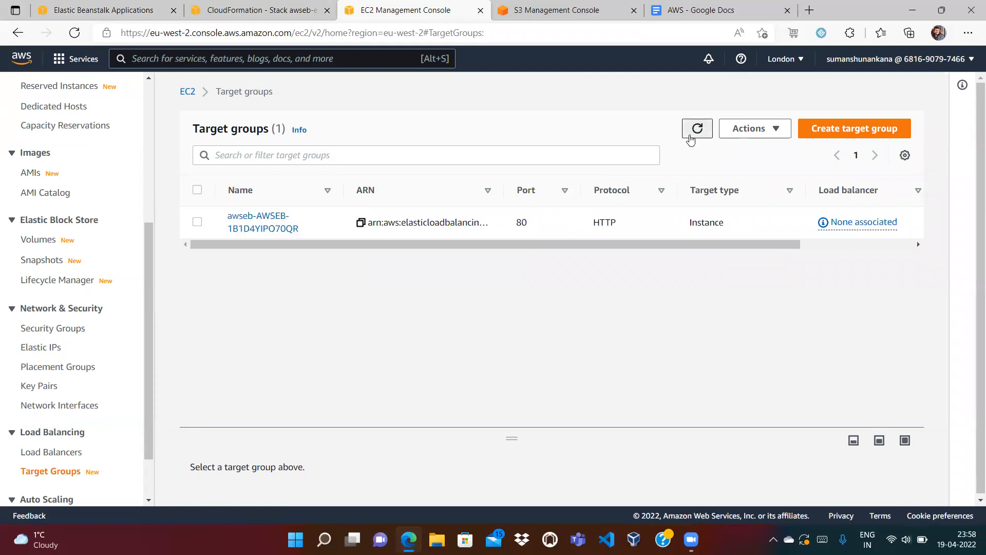
# Check Auto Scaling groups and the instance's shutdown status, then return to the S3 buckets list.
pyautogui.scroll(-2, 148, 481)
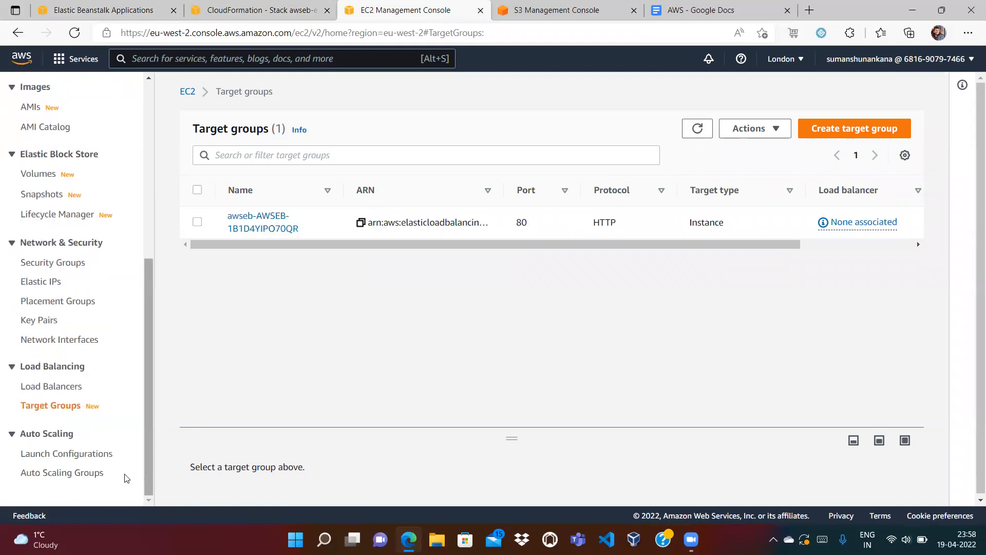
pyautogui.click(81, 472)
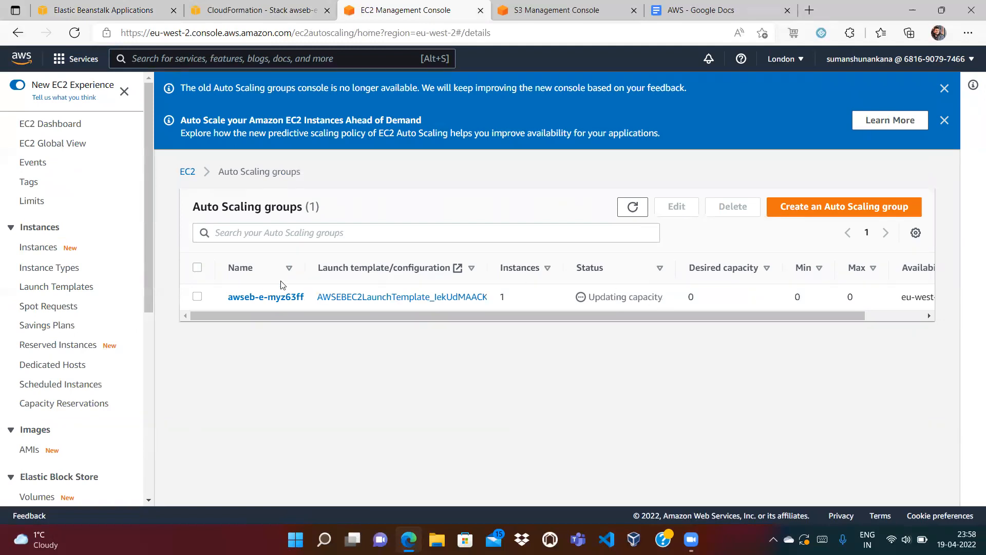
pyautogui.click(39, 248)
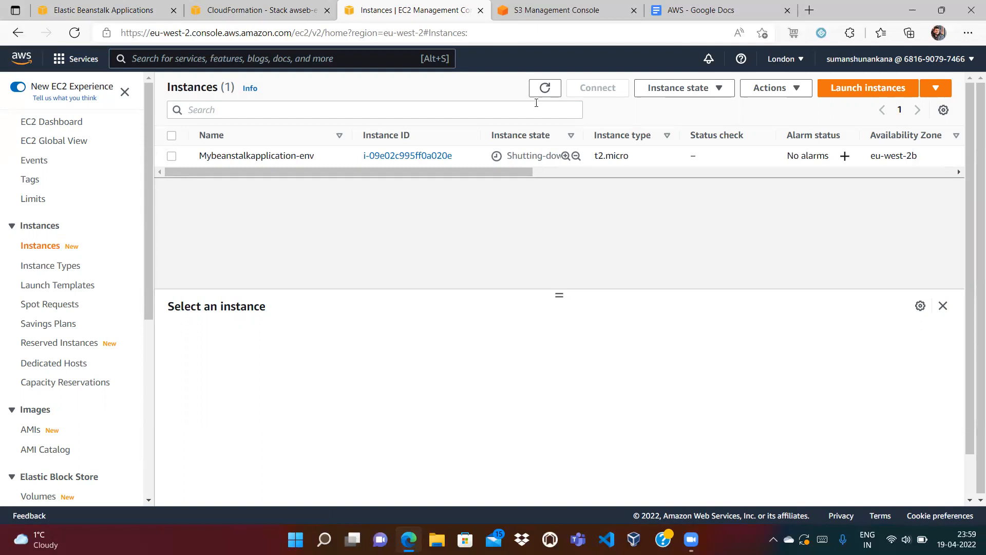
pyautogui.click(539, 15)
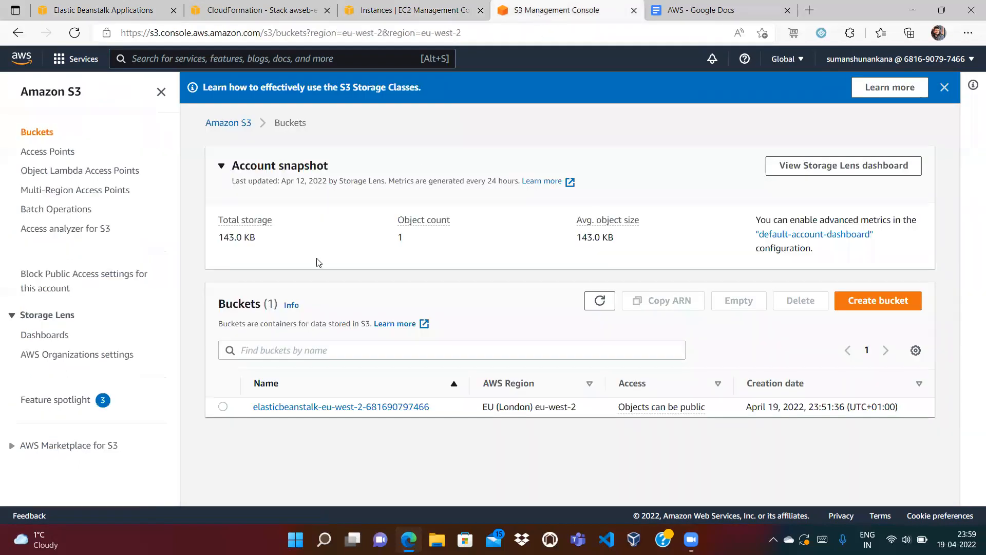
# Empty the Elastic Beanstalk bucket with the 'permanently delete' confirmation, removing its 5 objects.
pyautogui.click(223, 407)
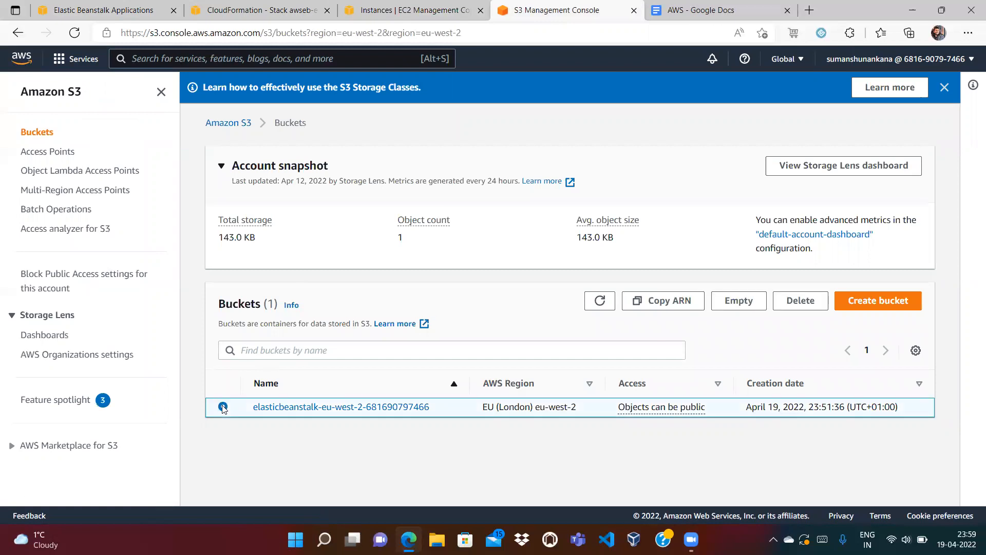
pyautogui.click(738, 303)
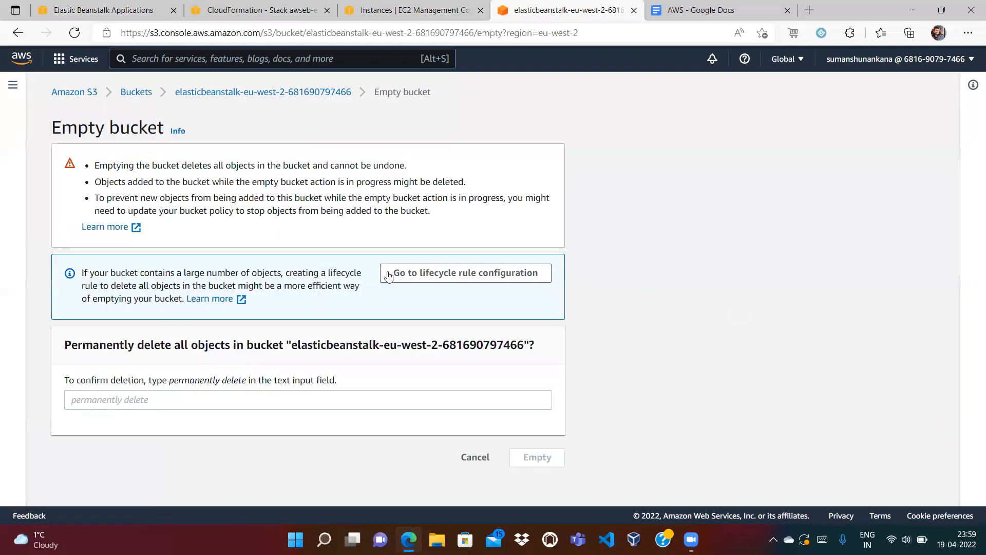
pyautogui.moveTo(171, 383); pyautogui.dragTo(246, 383)
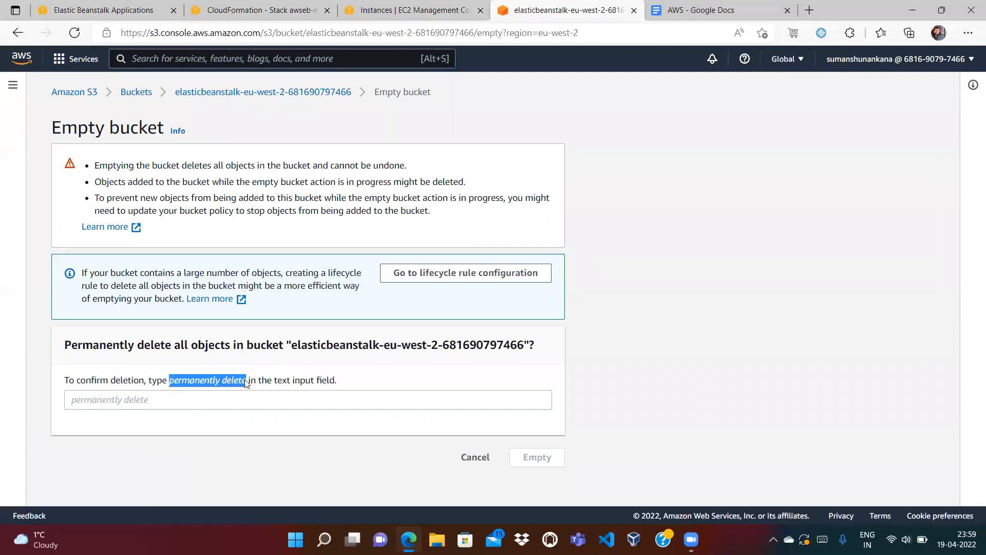
pyautogui.click(222, 396)
pyautogui.hotkey('ctrl', 'v')
pyautogui.click(545, 456)
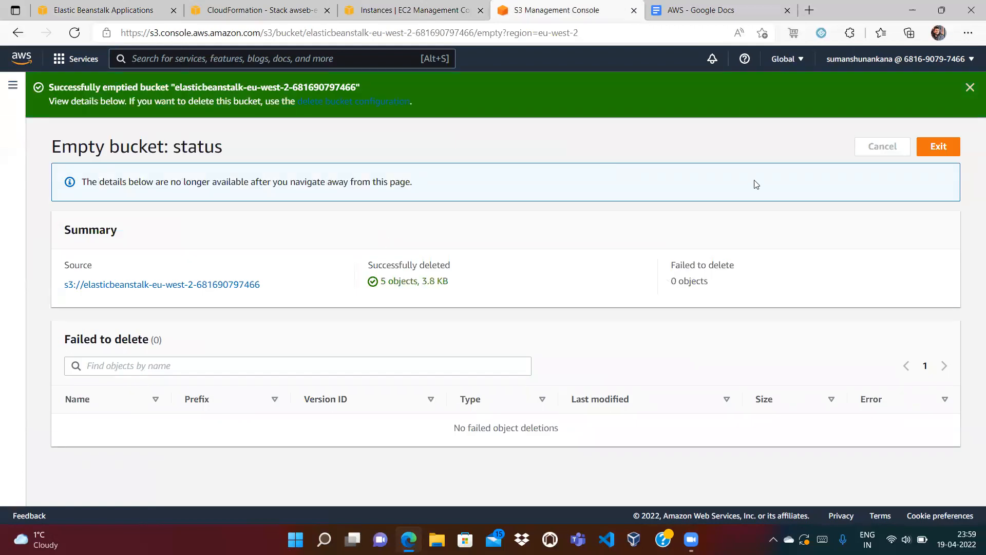
pyautogui.click(937, 149)
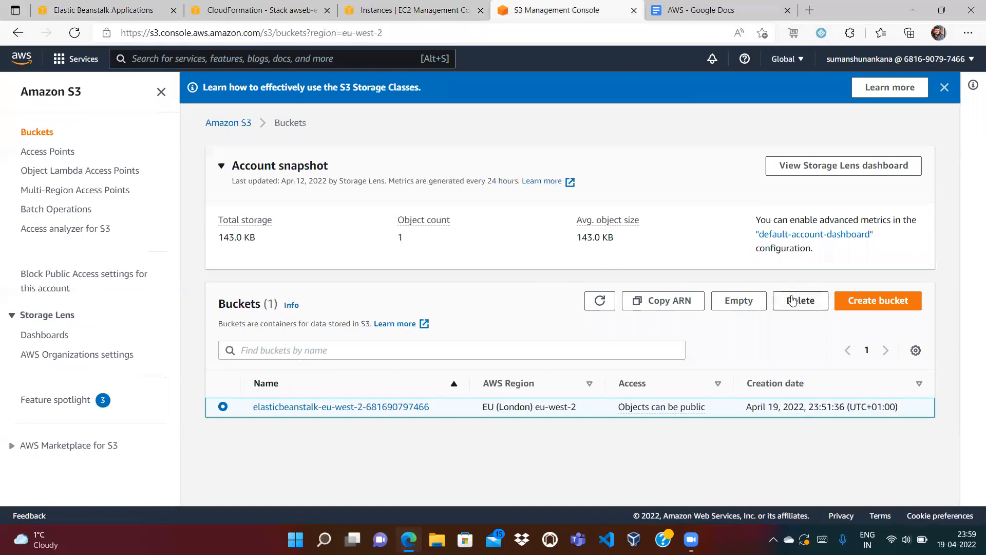
# Try deleting the emptied Elastic Beanstalk bucket, confirming with its pasted name.
pyautogui.click(796, 303)
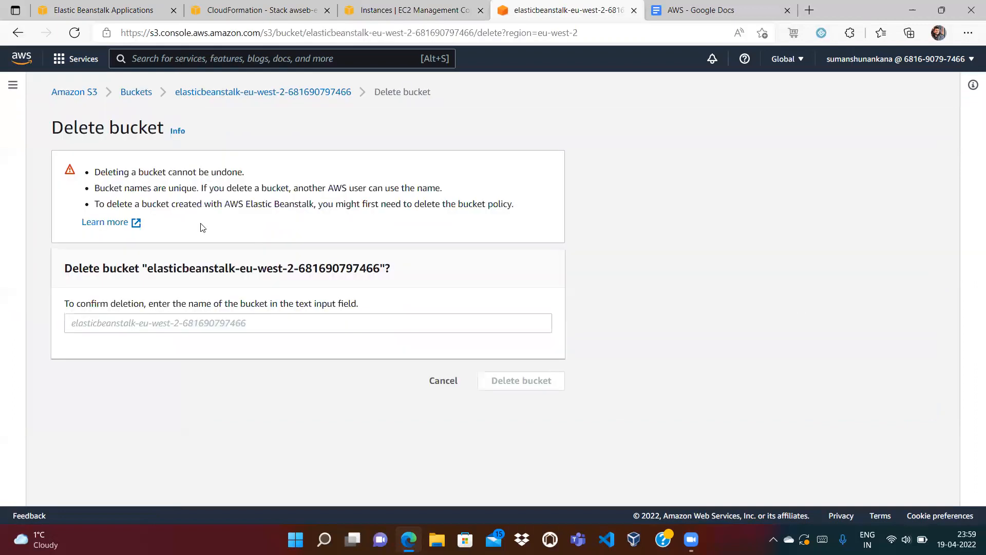
pyautogui.rightClick(236, 280)
pyautogui.click(156, 272)
pyautogui.moveTo(147, 268); pyautogui.dragTo(378, 271)
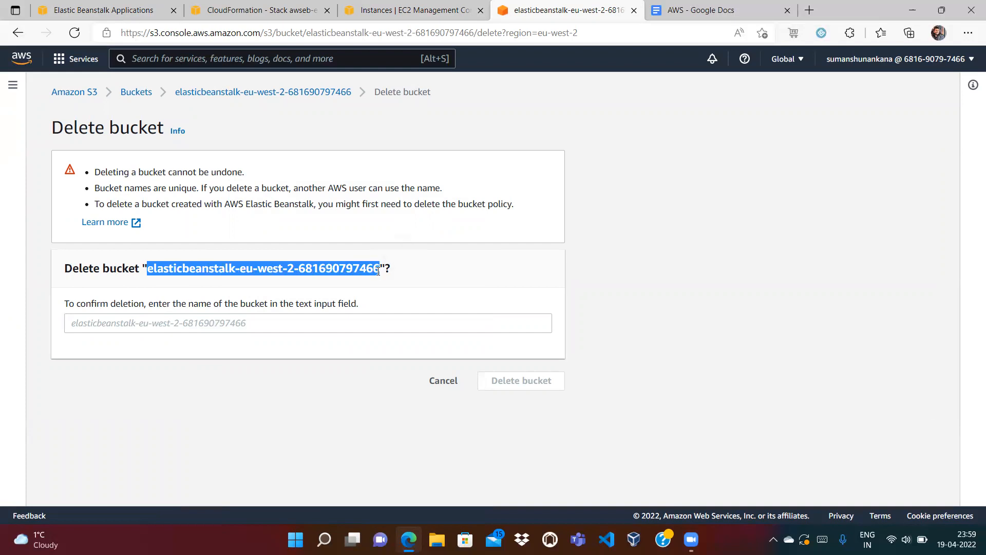
pyautogui.click(290, 322)
pyautogui.hotkey('ctrl', 'v')
pyautogui.click(535, 392)
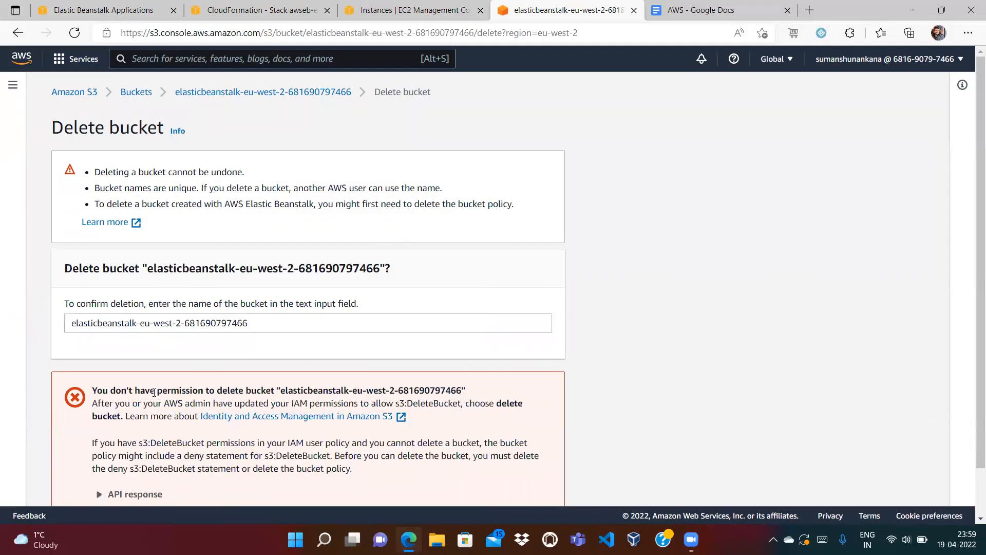
# Check the signed-in IAM user and the bucket policy warning, then open the bucket's page.
pyautogui.click(925, 60)
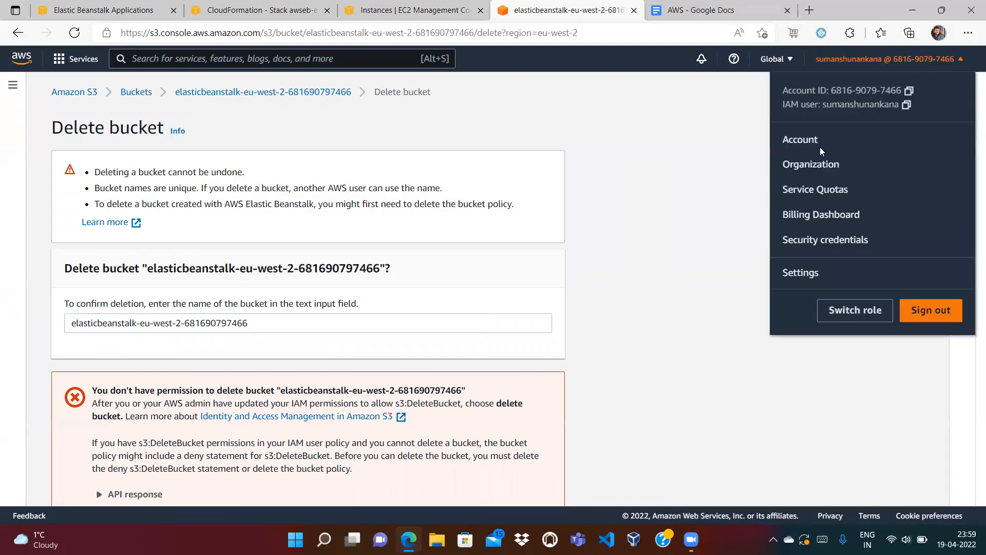
pyautogui.doubleClick(846, 105)
pyautogui.click(622, 156)
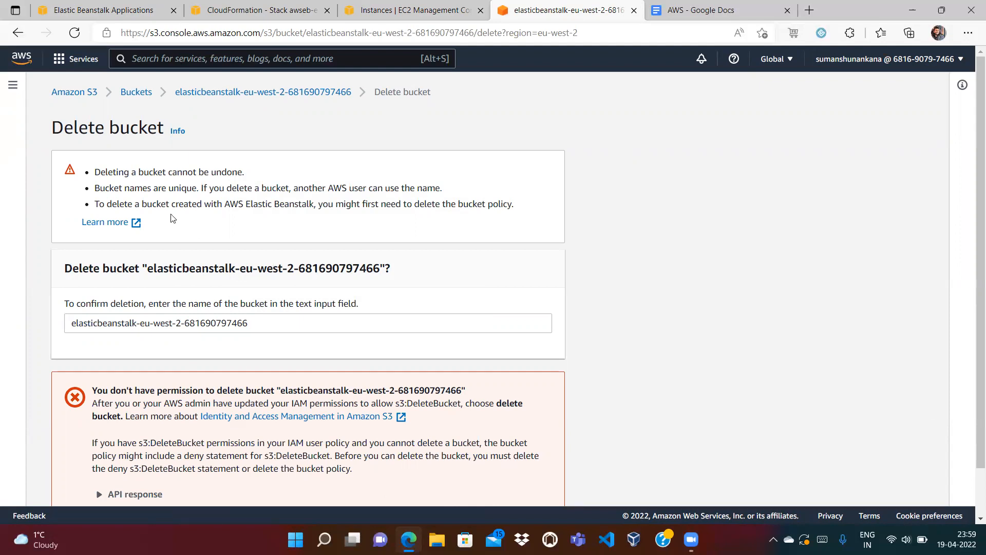
pyautogui.moveTo(124, 204); pyautogui.dragTo(411, 208)
pyautogui.click(340, 204)
pyautogui.click(210, 98)
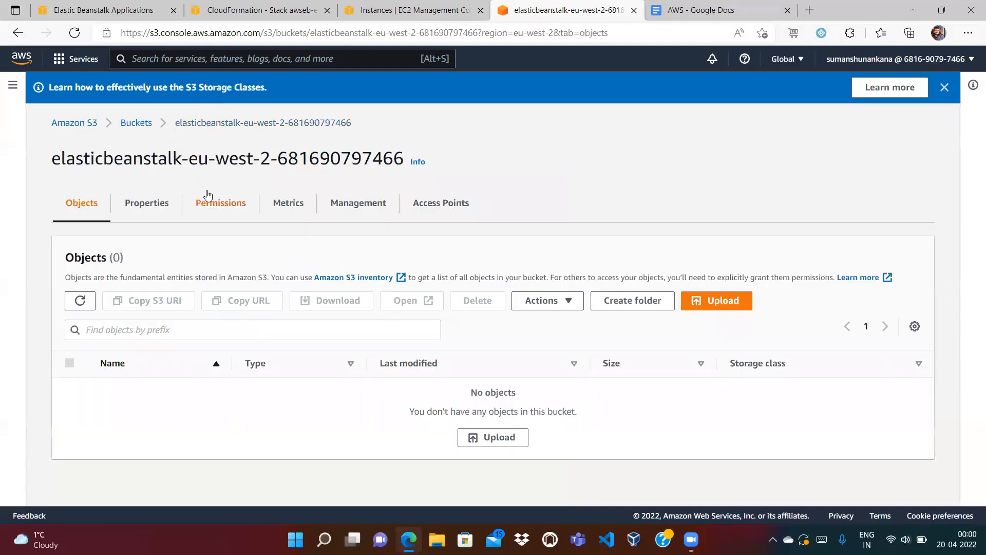
# Inspect the bucket policy on the Permissions tab, locating the Deny s3:DeleteBucket statement.
pyautogui.click(210, 202)
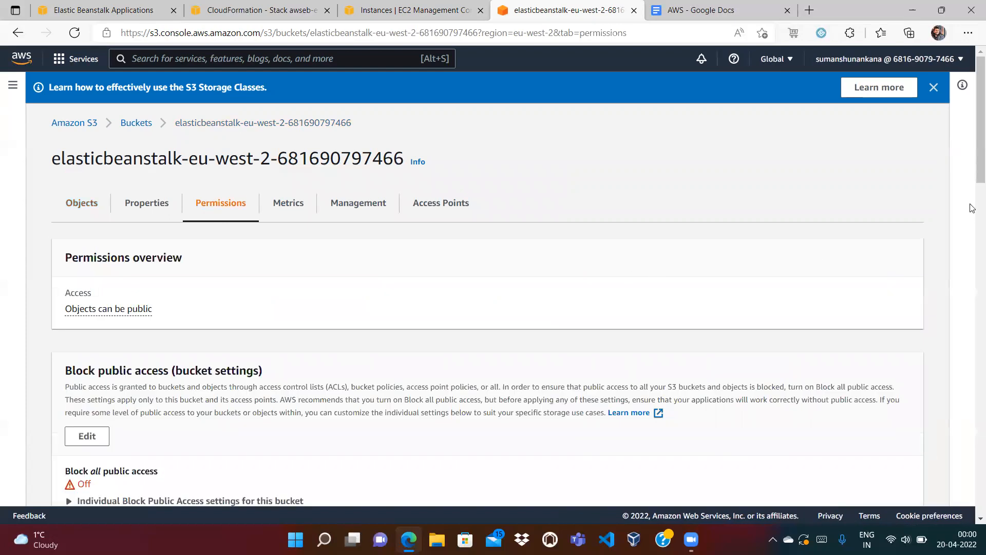
pyautogui.scroll(-1, 972, 241)
pyautogui.scroll(-6, 973, 256)
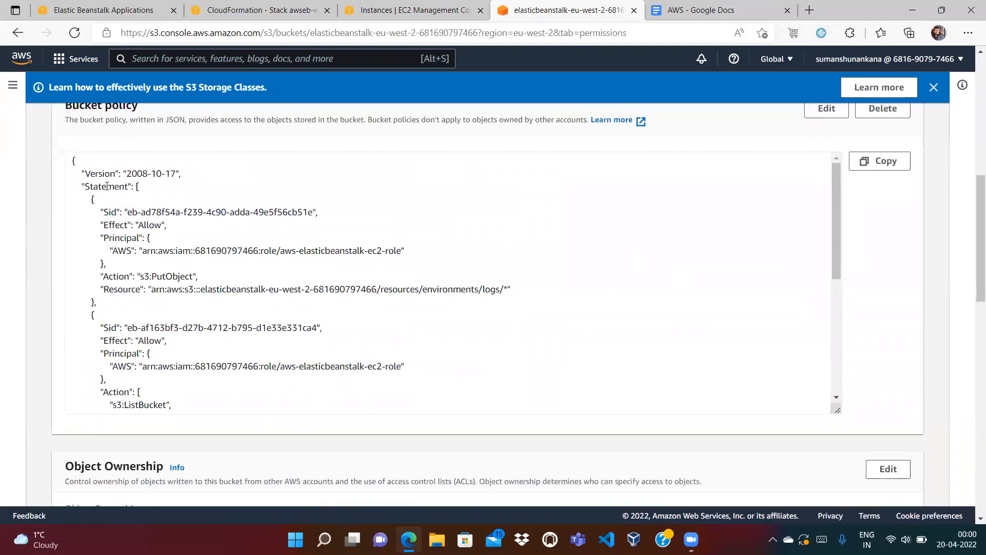
pyautogui.click(837, 379)
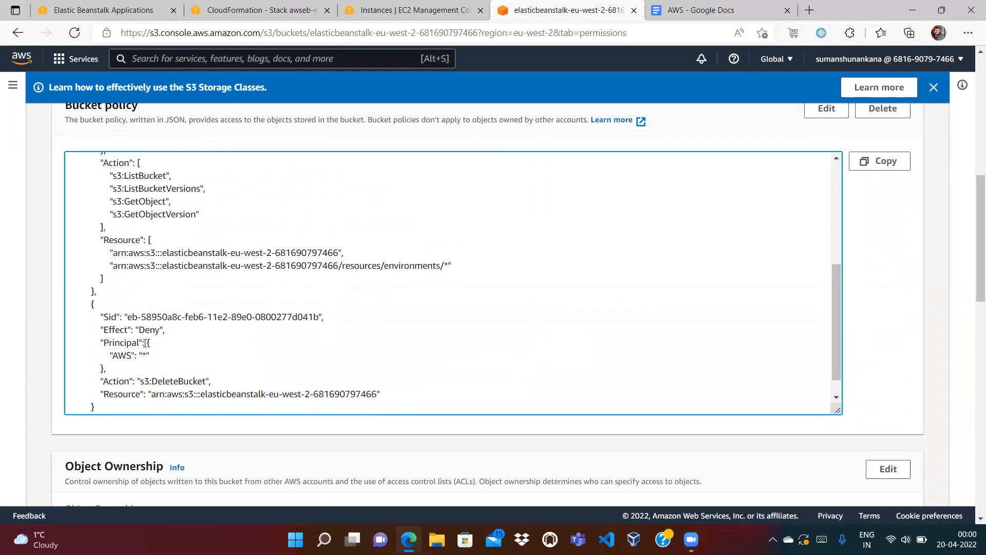
pyautogui.doubleClick(184, 381)
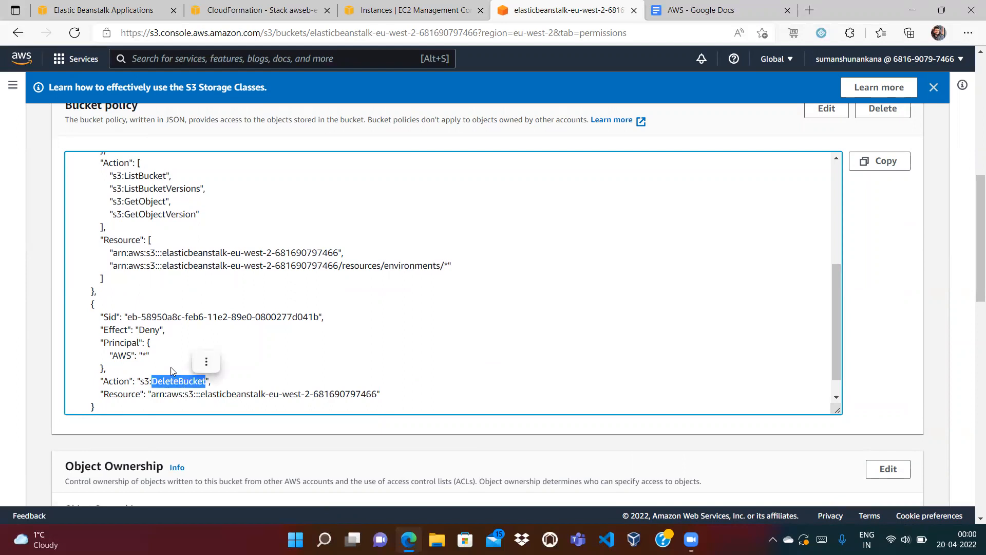
pyautogui.doubleClick(149, 331)
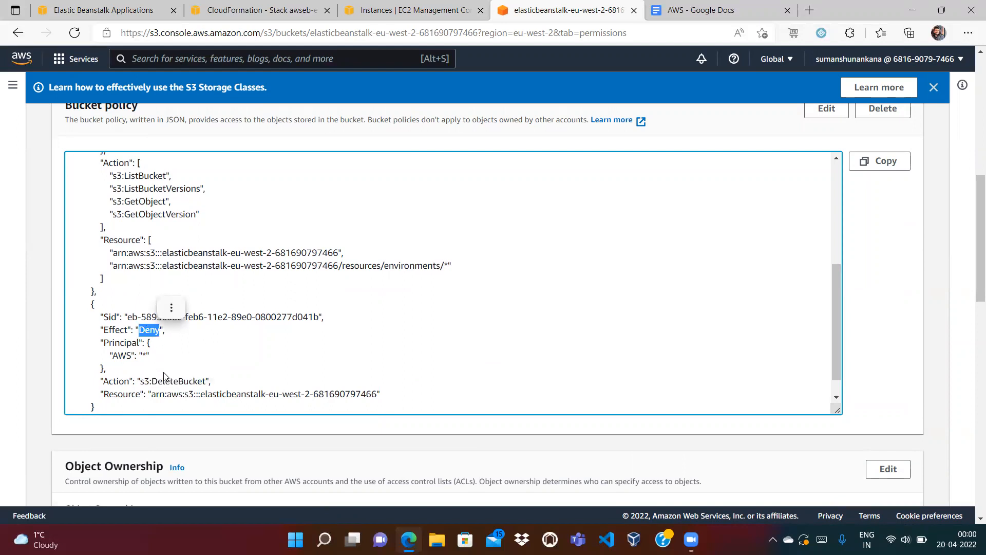
pyautogui.click(136, 355)
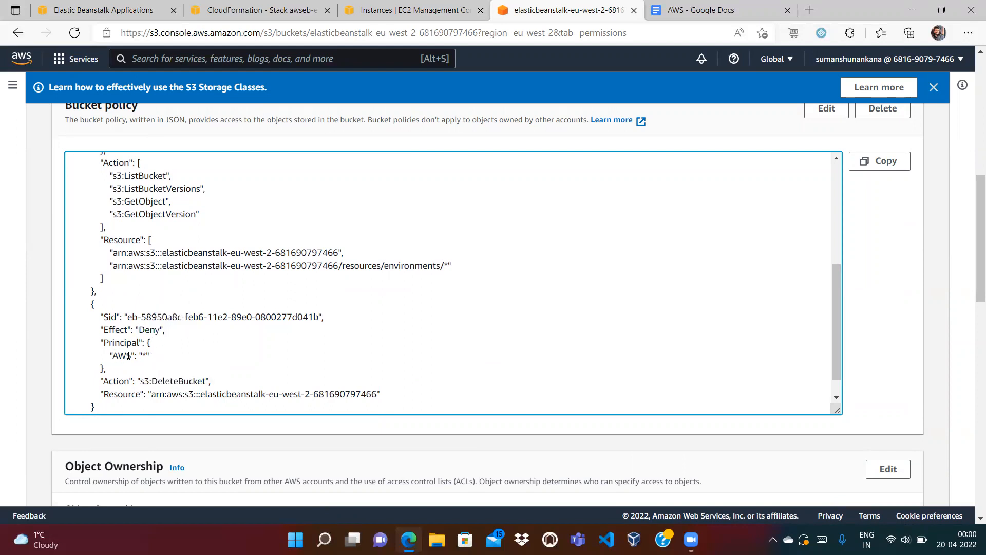
pyautogui.moveTo(206, 380); pyautogui.dragTo(149, 343)
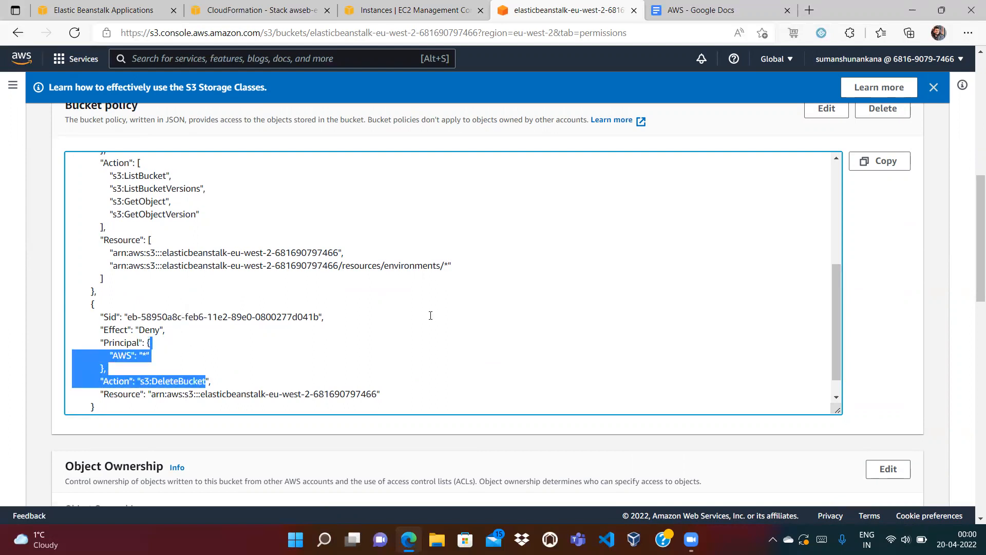
pyautogui.moveTo(84, 300); pyautogui.dragTo(113, 404)
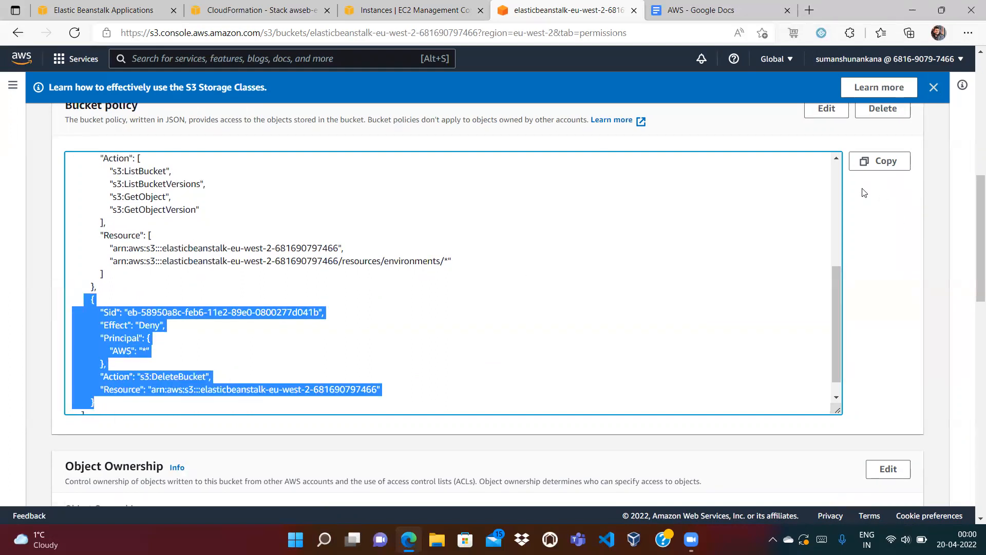
pyautogui.click(836, 171)
# Erase the entire bucket policy text and save the change.
pyautogui.click(826, 108)
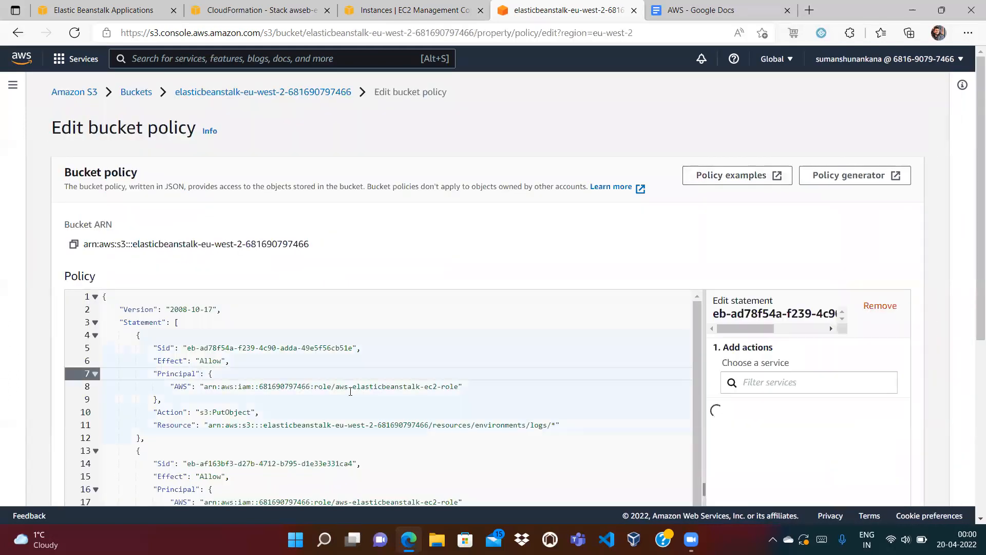
pyautogui.click(350, 391)
pyautogui.hotkey('ctrl', 'a')
pyautogui.press('Delete')
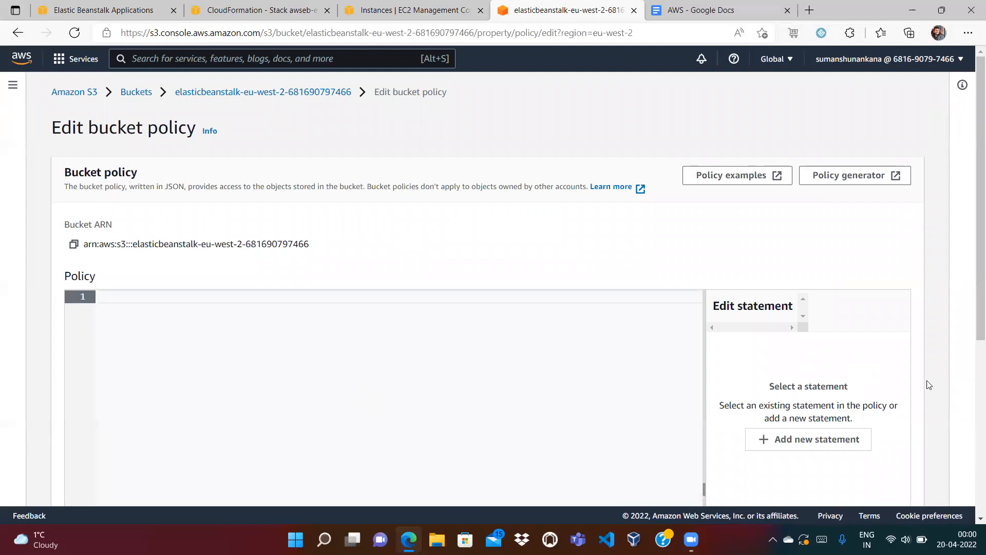
pyautogui.scroll(-1, 972, 429)
pyautogui.scroll(-4, 971, 429)
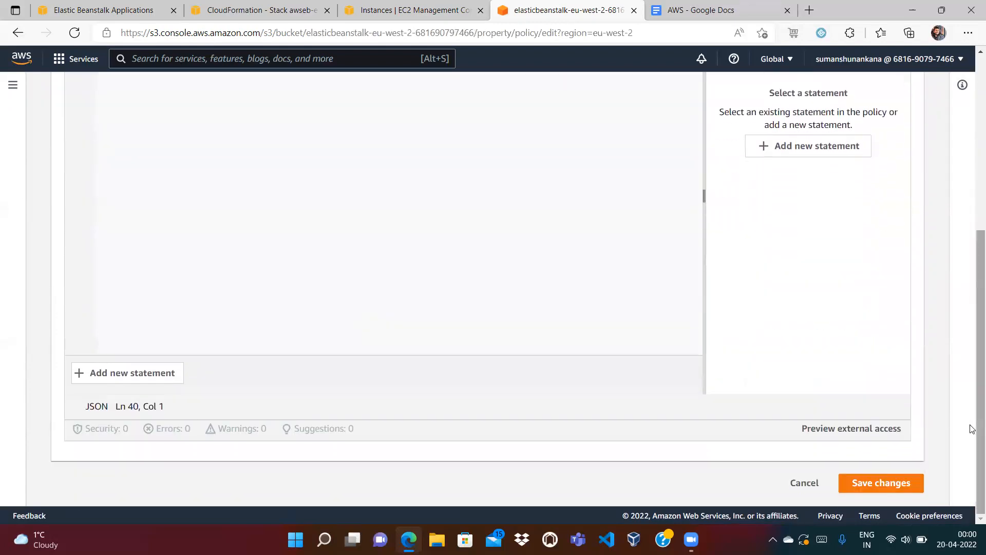
pyautogui.click(900, 483)
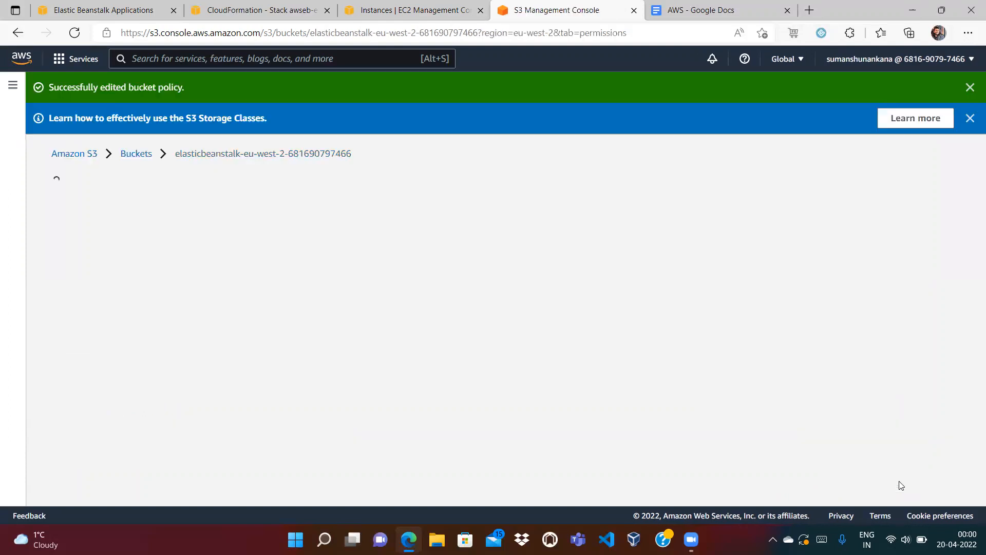
# Delete the Elastic Beanstalk bucket from the Buckets list, pasting its name to confirm.
pyautogui.click(129, 154)
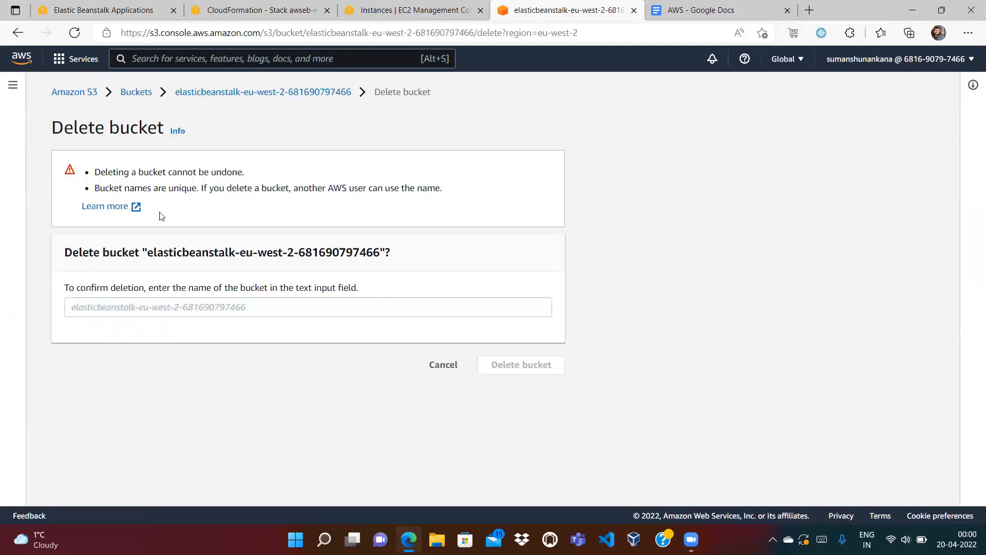
pyautogui.moveTo(147, 252); pyautogui.dragTo(379, 252)
pyautogui.hotkey('ctrl', 'c')
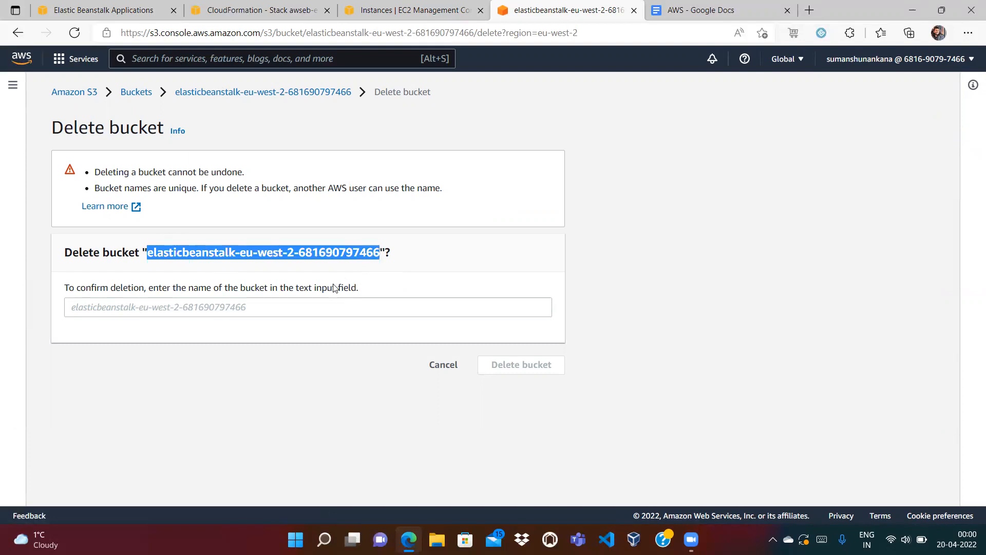
pyautogui.click(301, 304)
pyautogui.hotkey('ctrl', 'v')
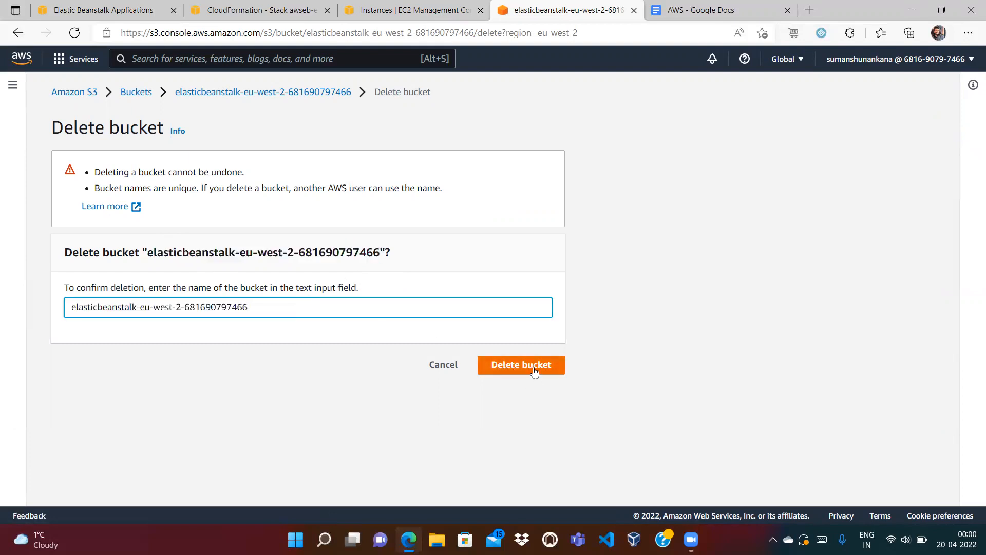
pyautogui.click(534, 370)
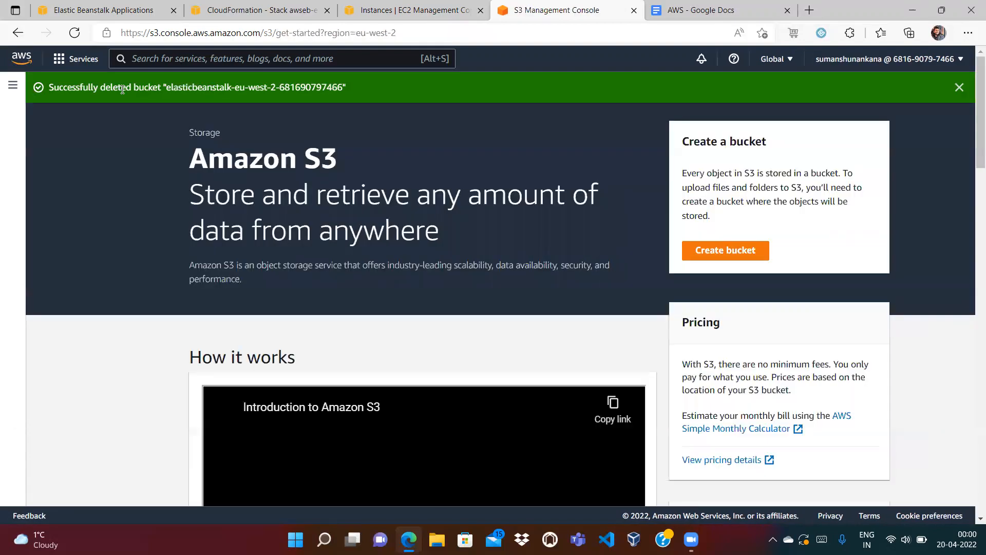
pyautogui.click(634, 11)
# Verify the instance is terminated, only the default security group remains, and no load balancers, target groups or Auto Scaling groups exist.
pyautogui.click(411, 14)
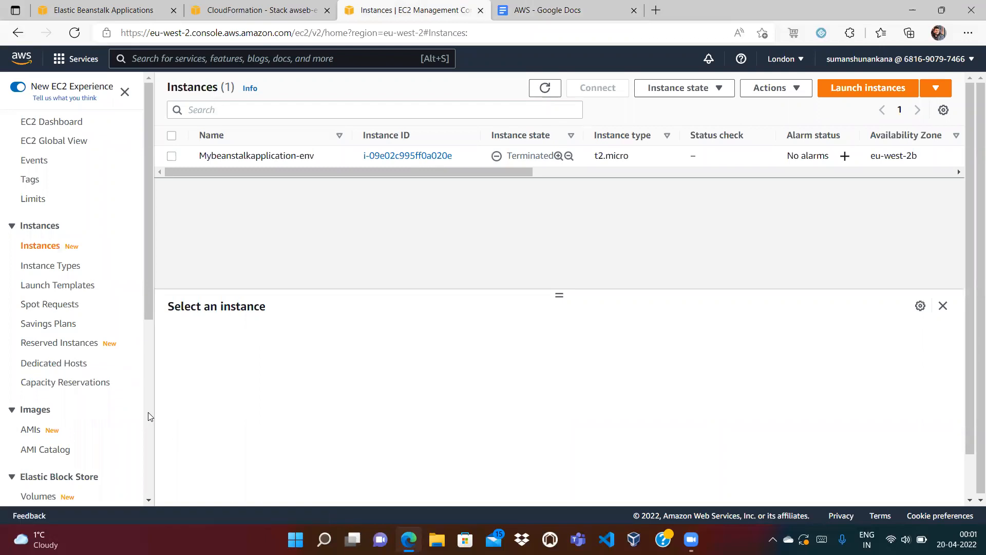
pyautogui.scroll(-3, 148, 412)
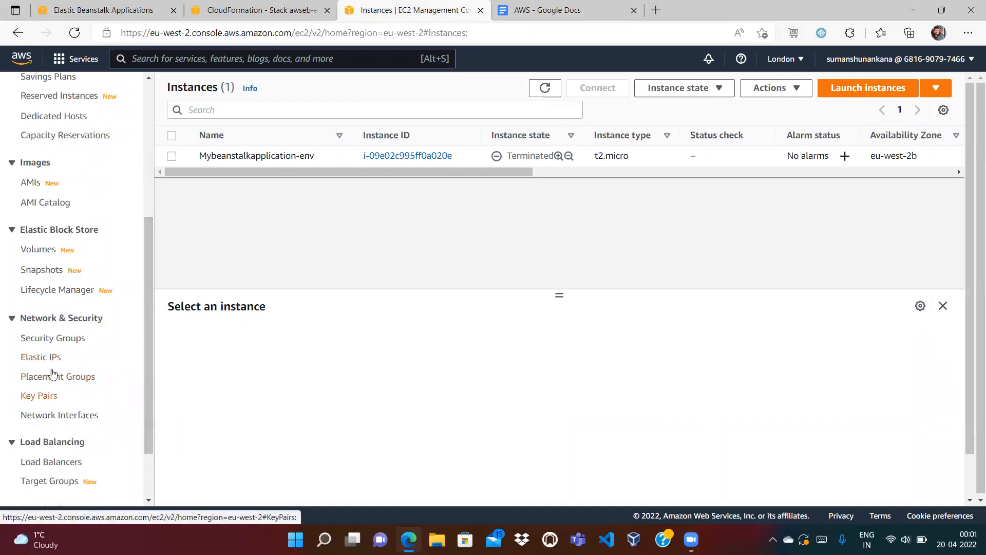
pyautogui.click(53, 340)
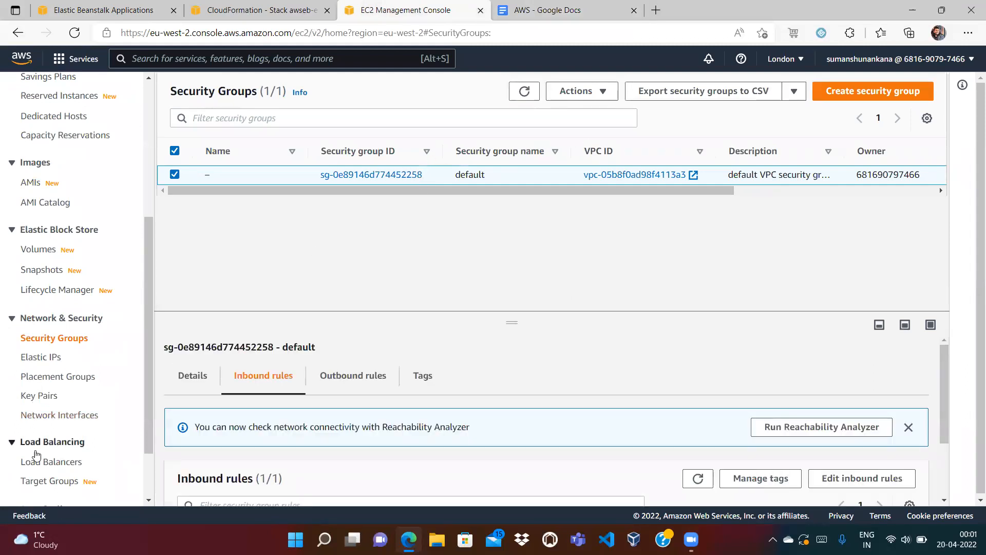
pyautogui.click(46, 462)
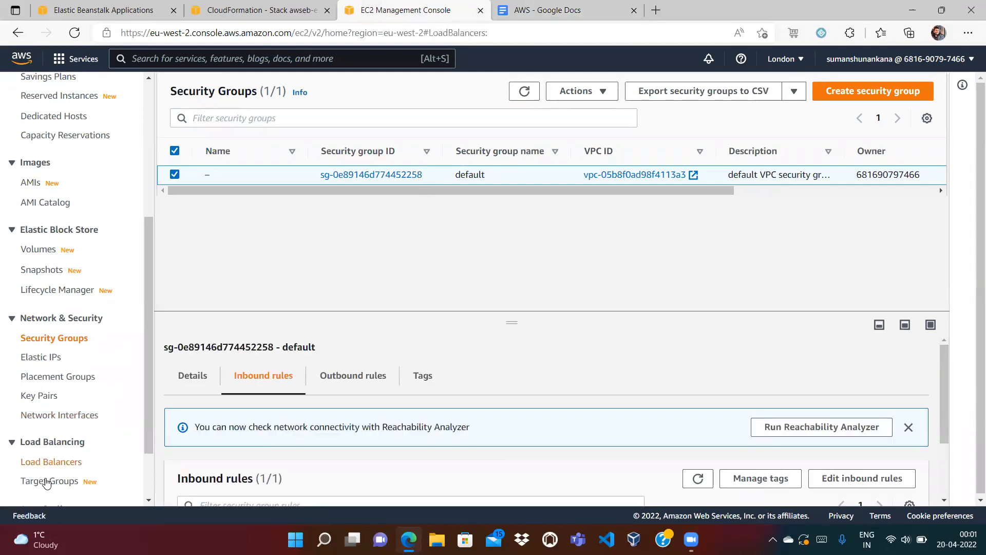
pyautogui.click(46, 481)
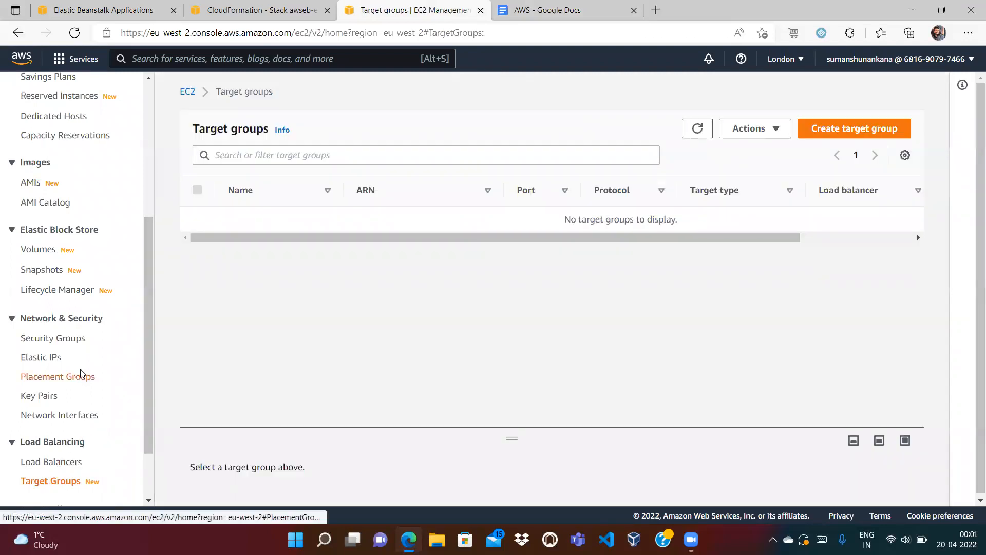
pyautogui.scroll(-2, 82, 469)
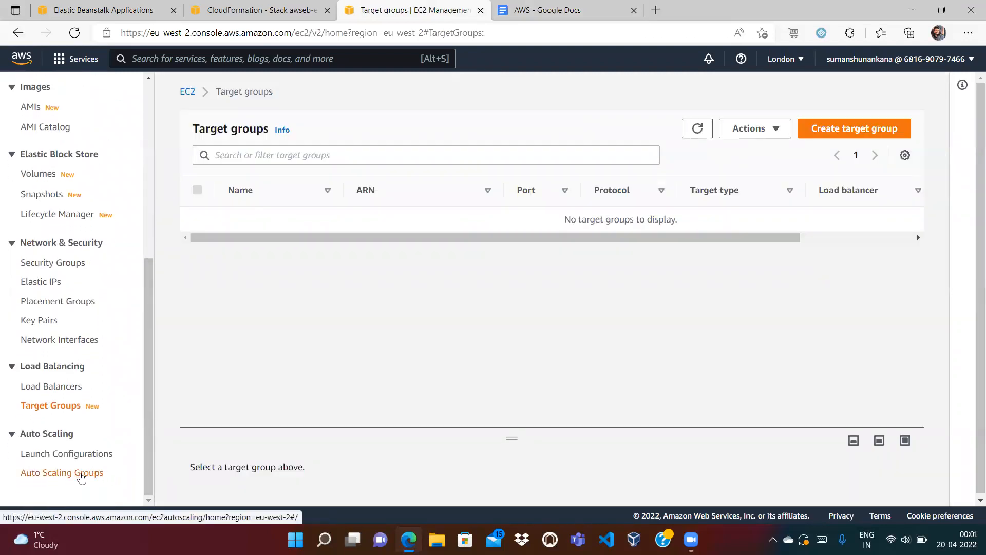
pyautogui.click(83, 478)
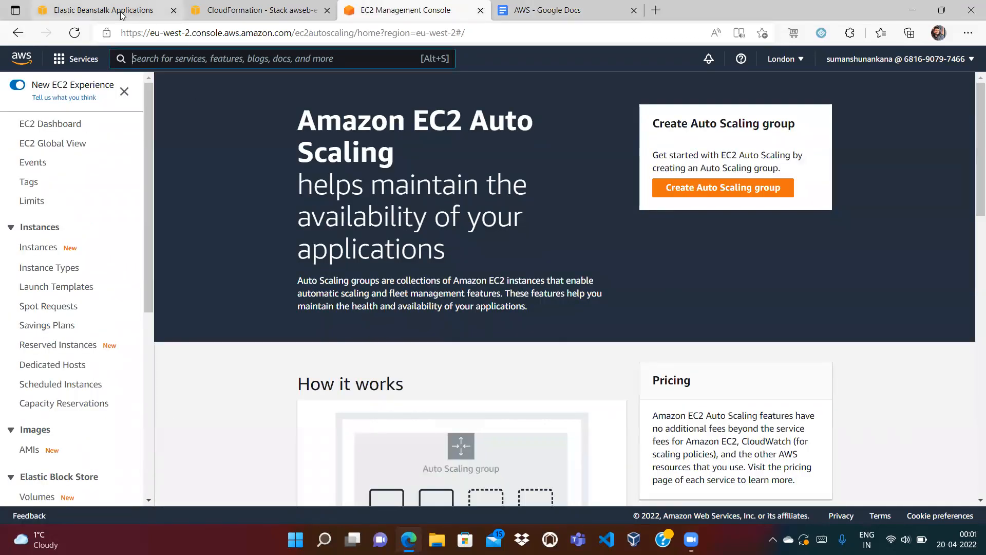
# Confirm the CloudFormation stacks list shows zero stacks.
pyautogui.click(126, 13)
pyautogui.click(252, 10)
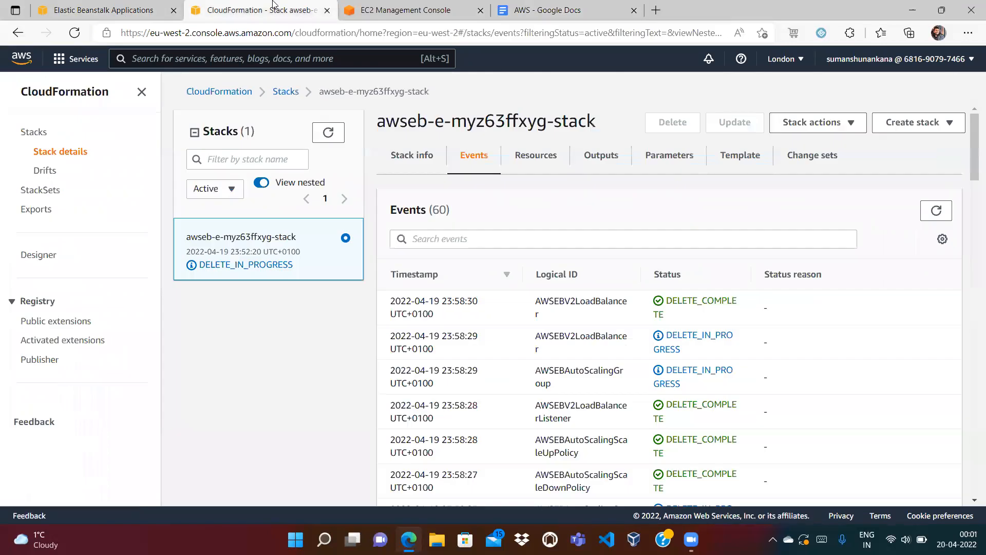
pyautogui.click(283, 92)
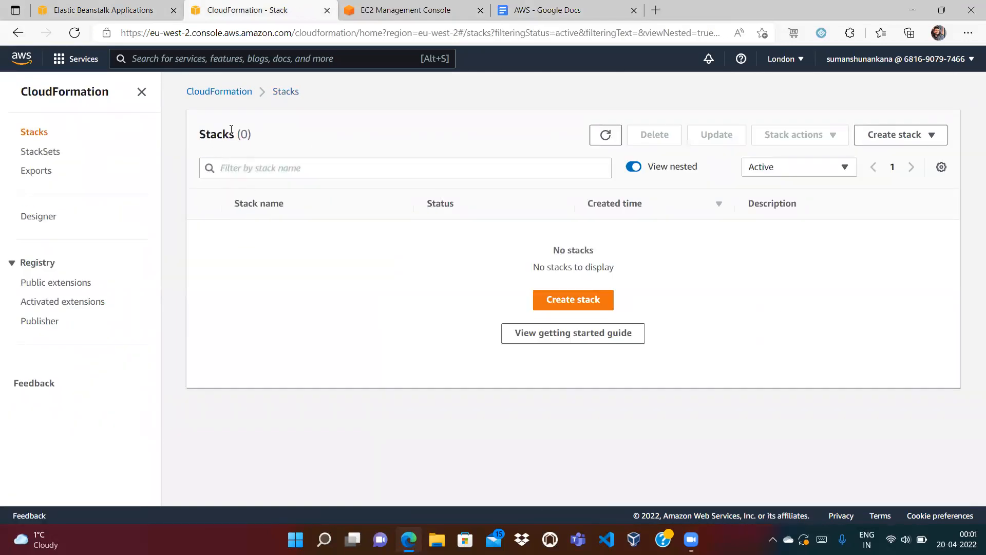
pyautogui.moveTo(263, 135); pyautogui.dragTo(202, 134)
# Refresh Elastic Beanstalk applications until my_beanstalk_application no longer appears.
pyautogui.click(114, 10)
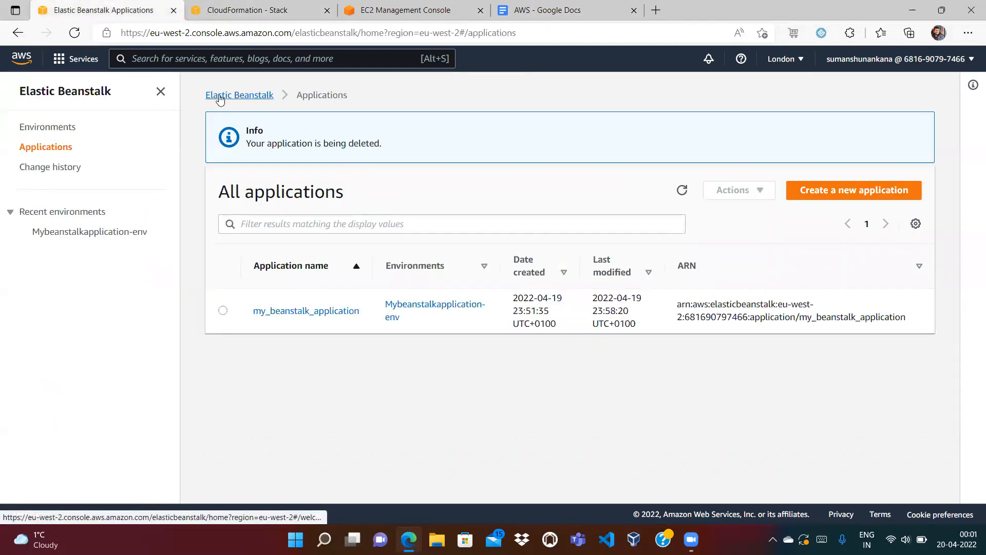
pyautogui.click(216, 95)
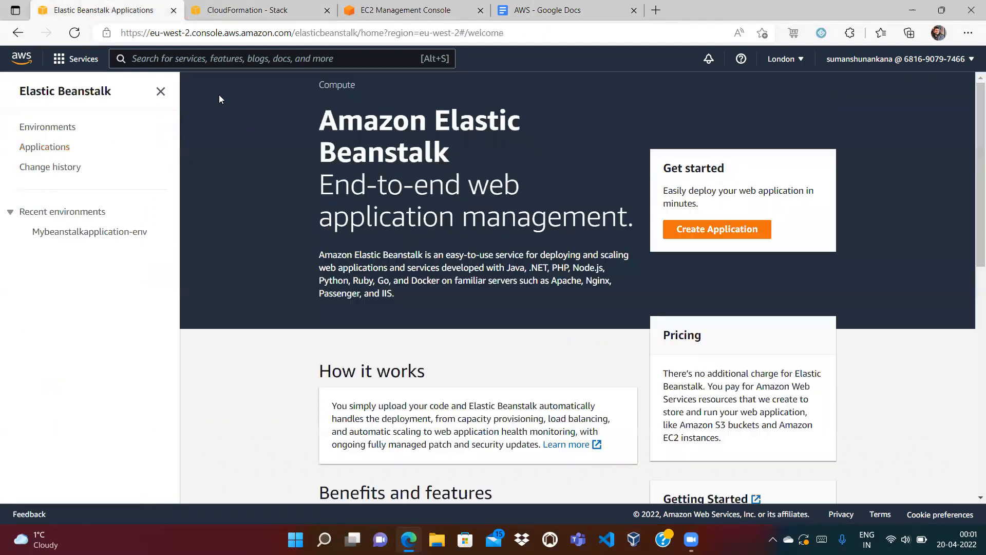
pyautogui.click(77, 235)
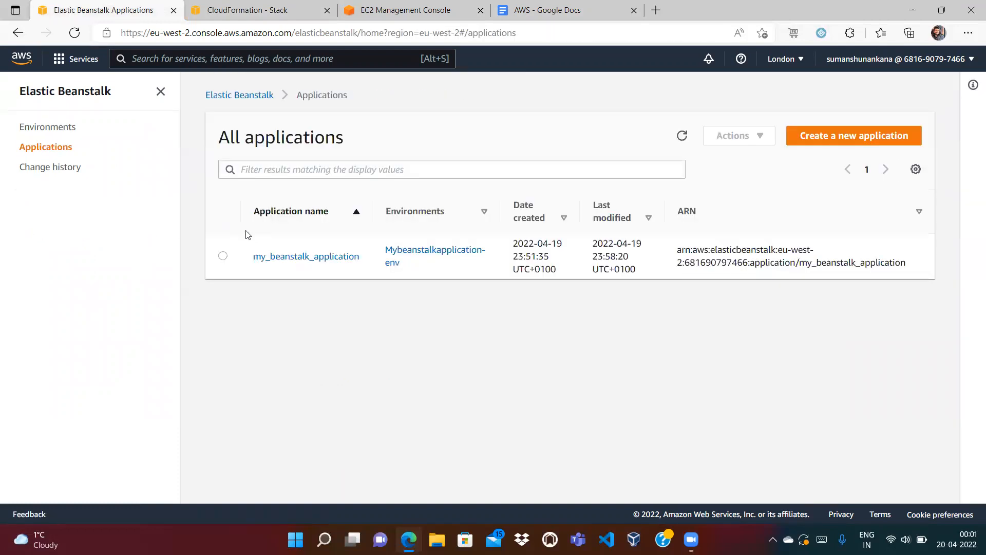
pyautogui.click(222, 255)
pyautogui.click(681, 136)
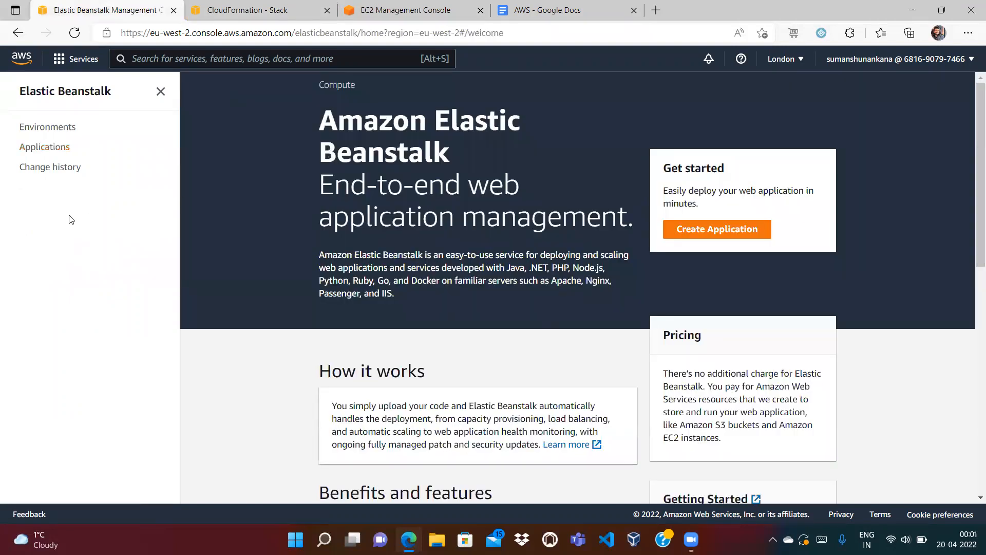